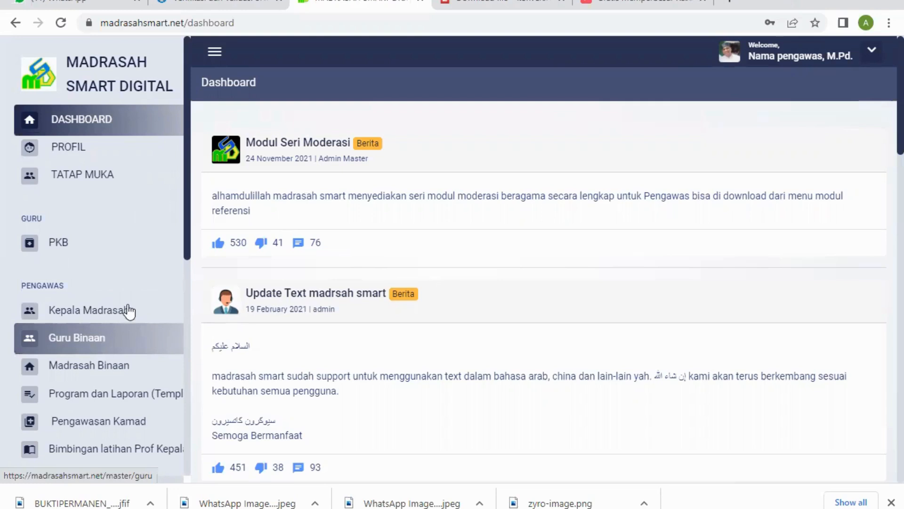
# Step: Open the Madrasah Binaan list and review the fields of the blank new-madrasah form, leaving it without saving
pyautogui.click(105, 370)
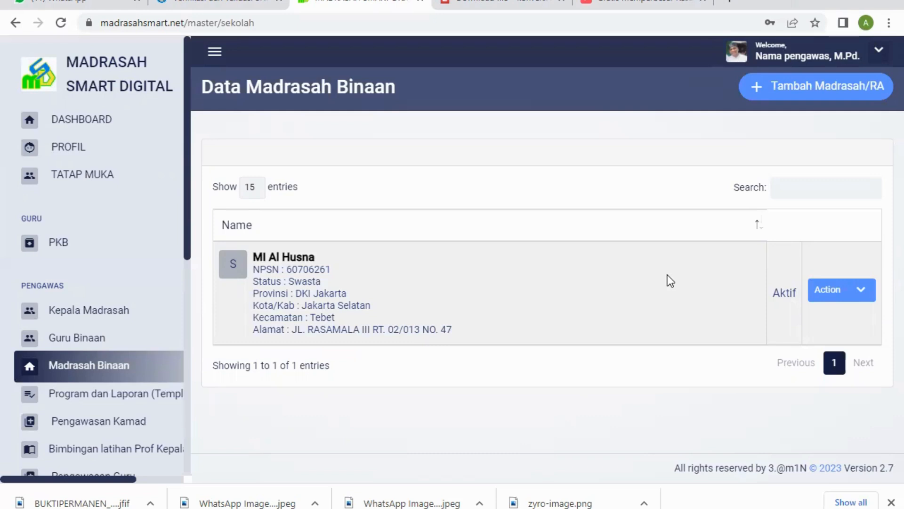
pyautogui.click(823, 88)
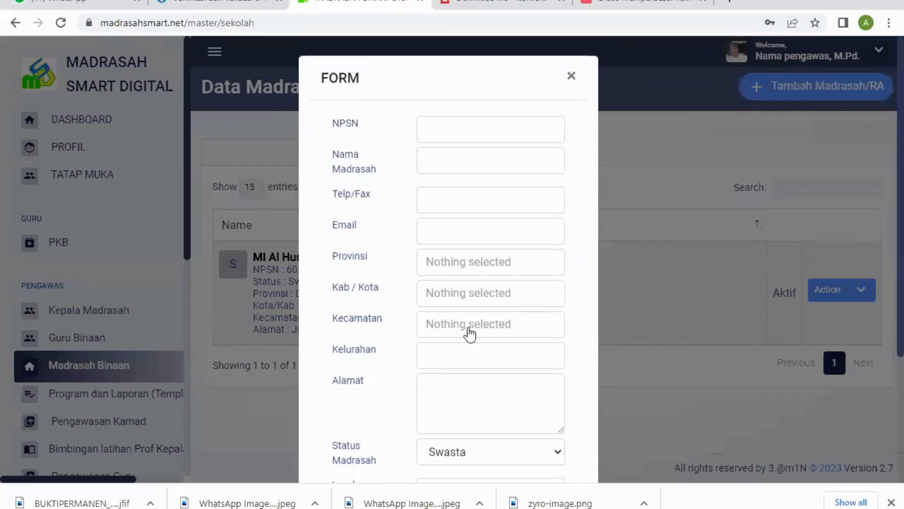
pyautogui.scroll(-4, 471, 351)
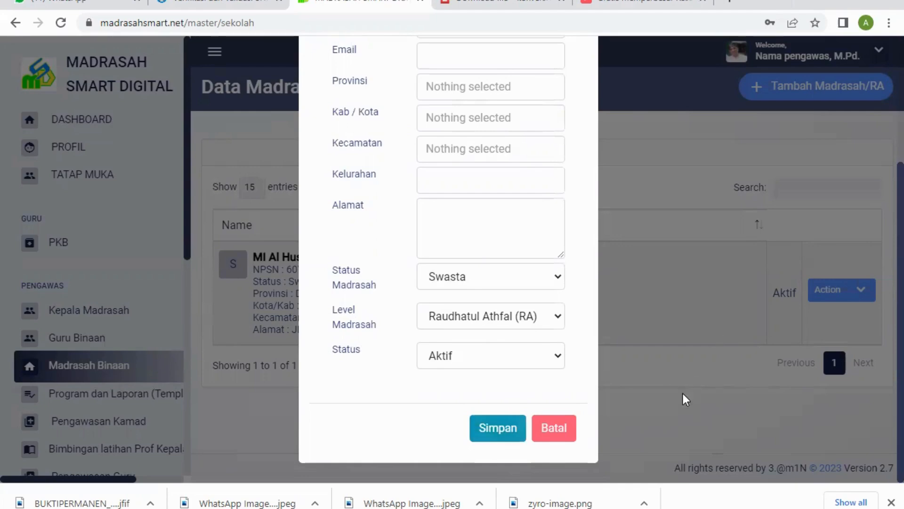
pyautogui.click(679, 416)
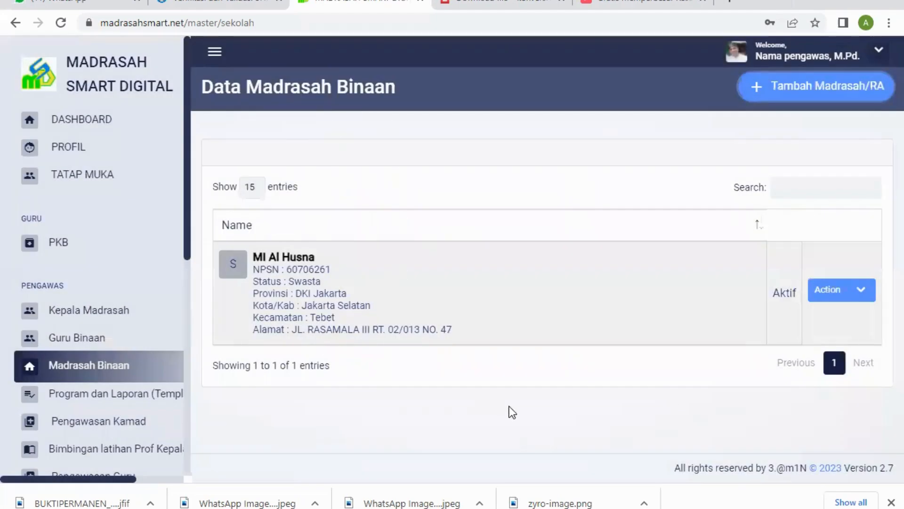
# Step: Start a new madrasah entry and set its NPSN to 0000000
pyautogui.click(787, 88)
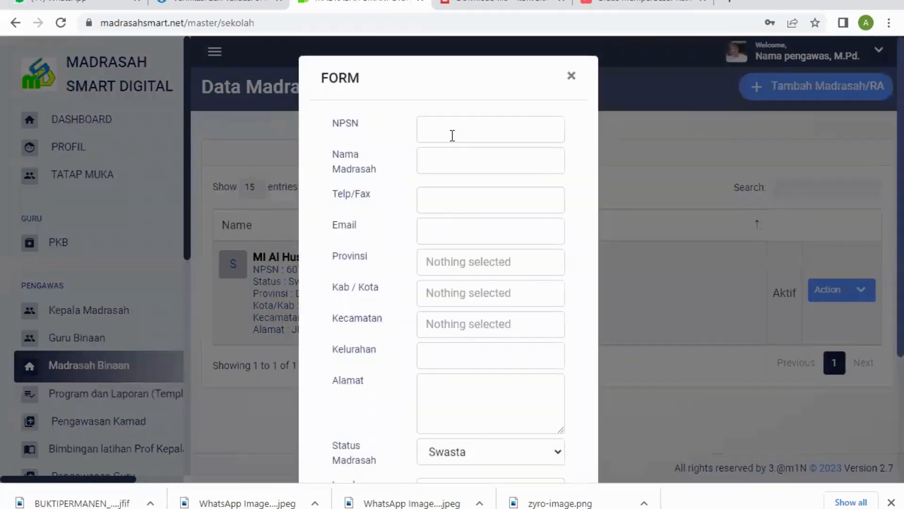
pyautogui.click(454, 134)
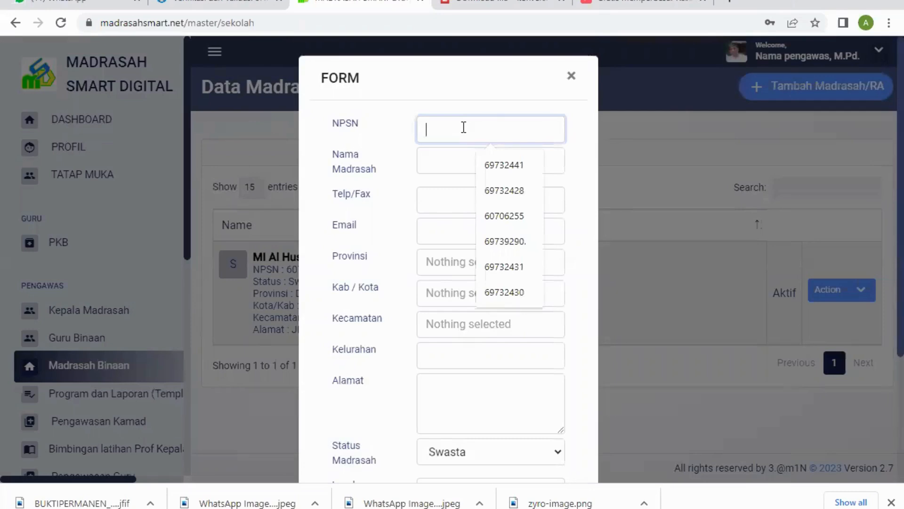
pyautogui.write('000000')
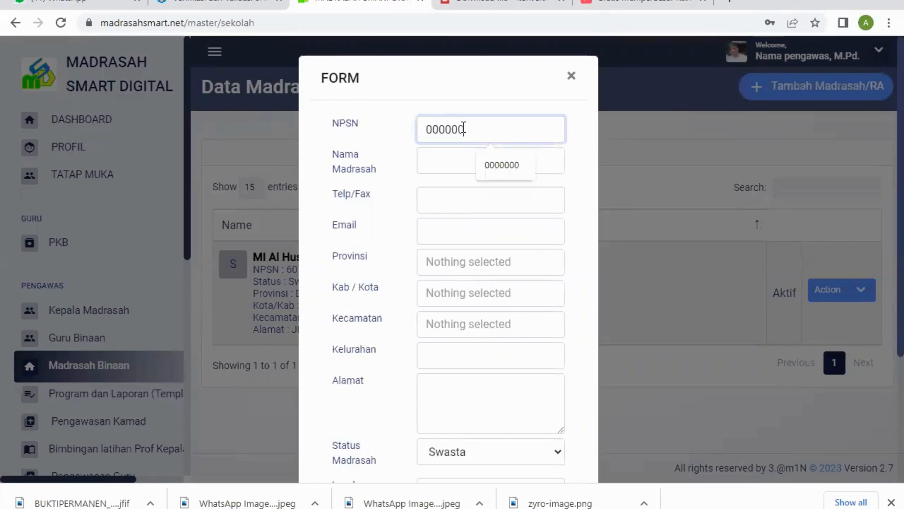
pyautogui.click(497, 167)
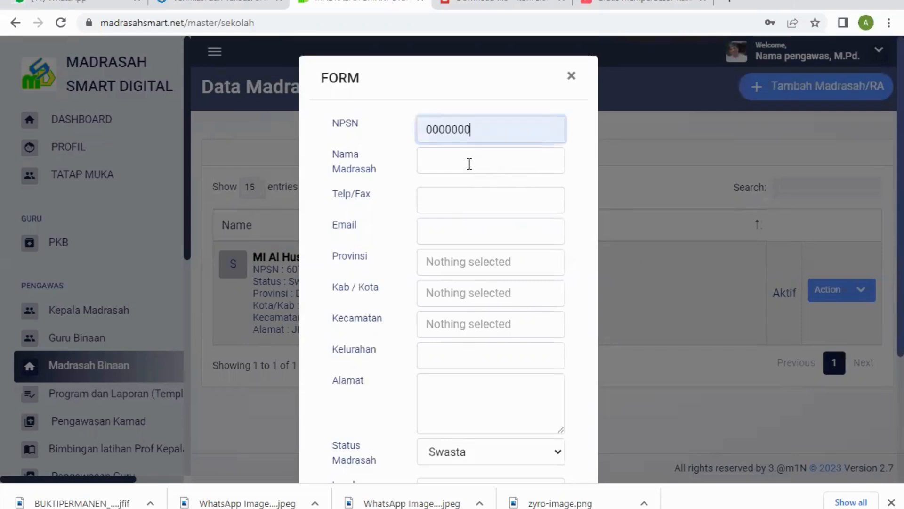
pyautogui.click(471, 162)
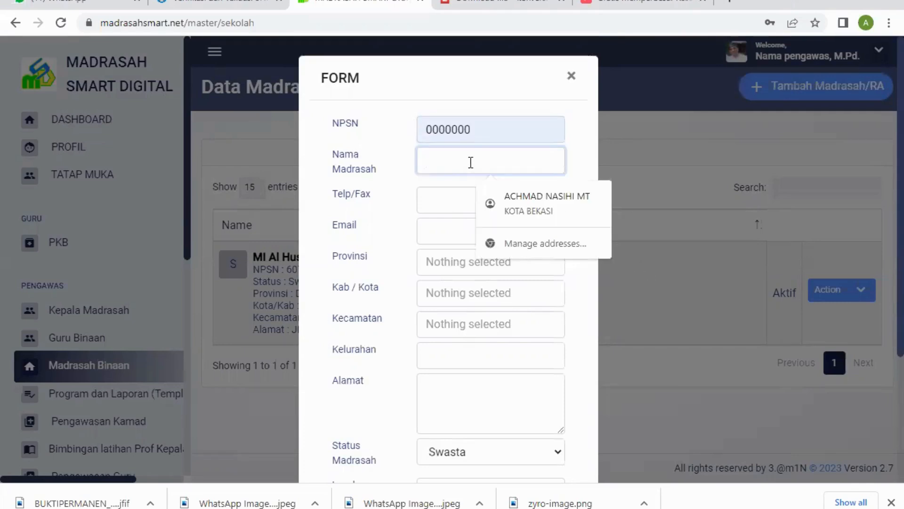
pyautogui.write('AL')
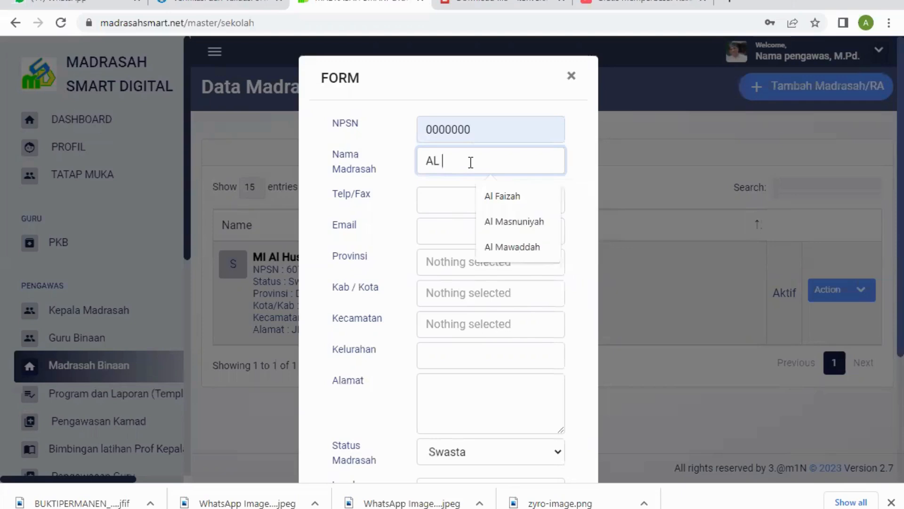
pyautogui.write(' mUNAWAR')
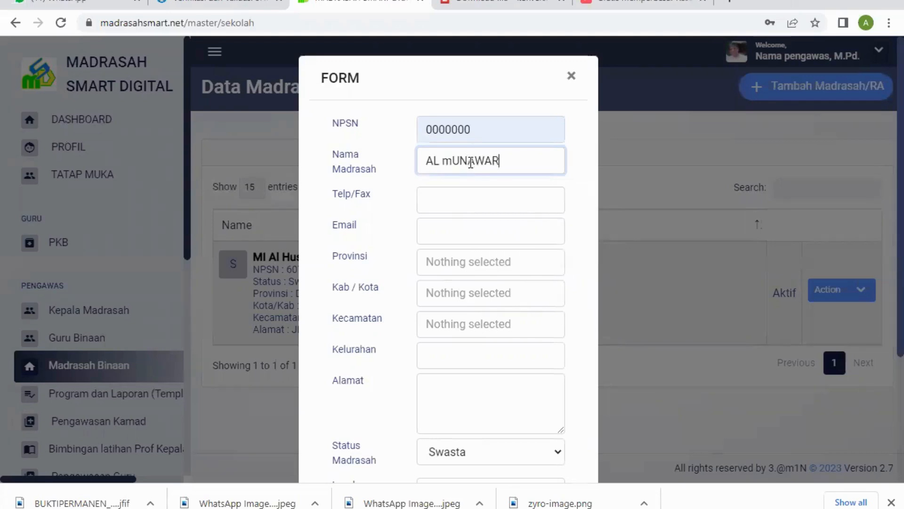
pyautogui.press('BackSpace')
pyautogui.press('BackSpace')
pyautogui.press('BackSpace')
pyautogui.press('BackSpace')
pyautogui.press('BackSpace')
pyautogui.press('BackSpace')
pyautogui.press('BackSpace')
pyautogui.press('BackSpace')
pyautogui.press('BackSpace')
pyautogui.press('BackSpace')
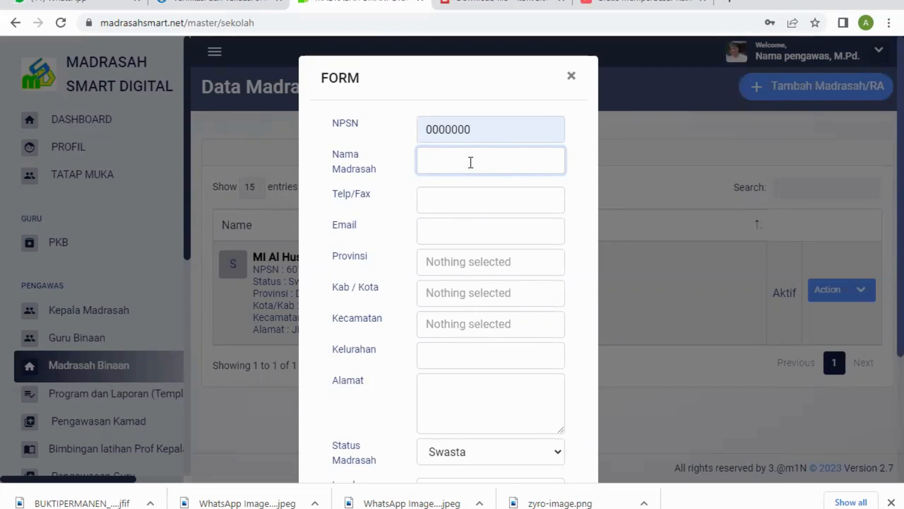
# Step: Enter MADRASAH ITU as the Nama Madrasah of the new entry
pyautogui.write('M')
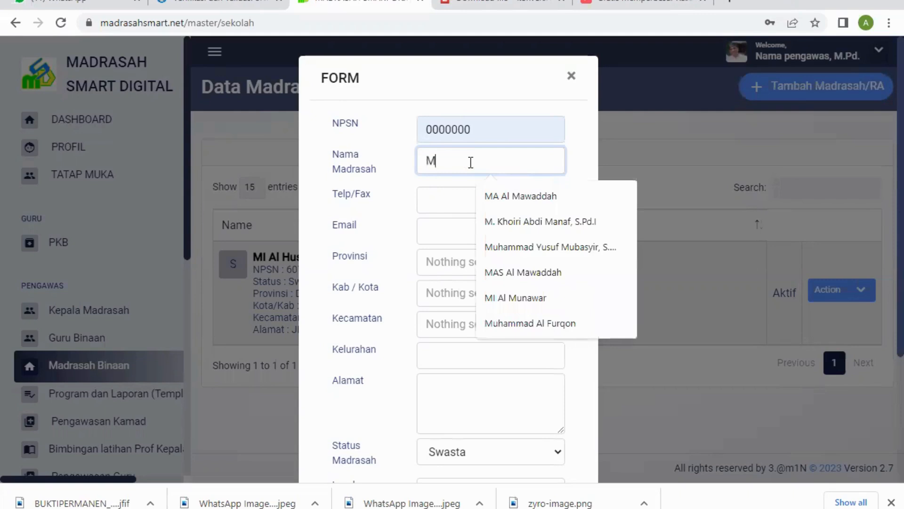
pyautogui.write('ADRASAH ITU')
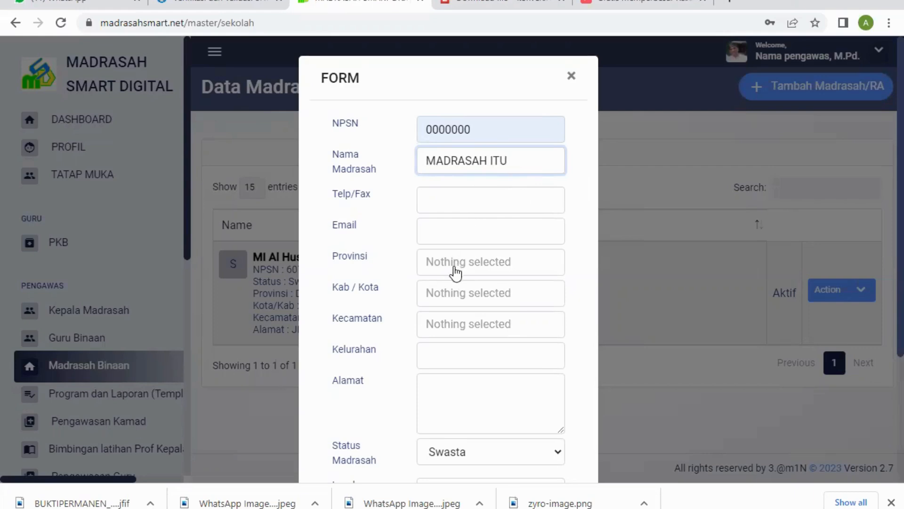
# Step: Set the Provinsi to DKI Jakarta, the Kab / Kota to Jakarta Selatan and the Kecamatan to Tebet
pyautogui.click(487, 268)
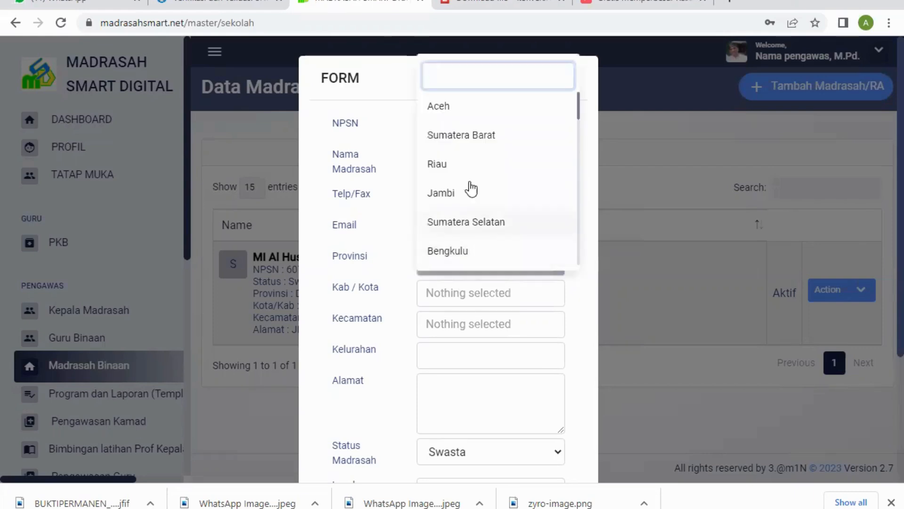
pyautogui.scroll(-6, 480, 174)
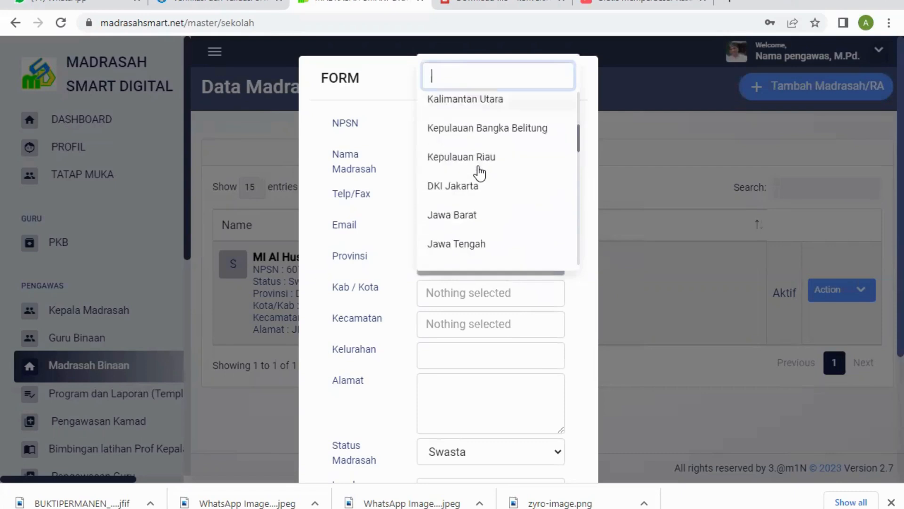
pyautogui.click(458, 118)
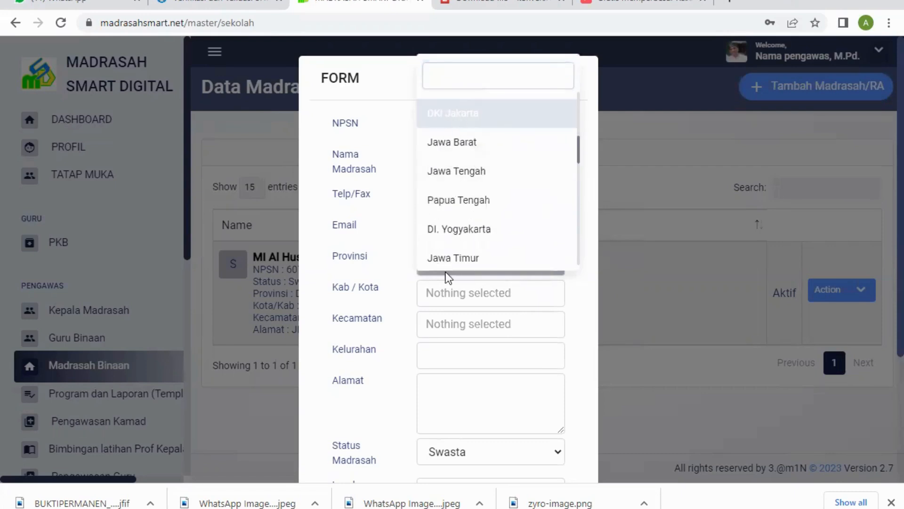
pyautogui.click(555, 302)
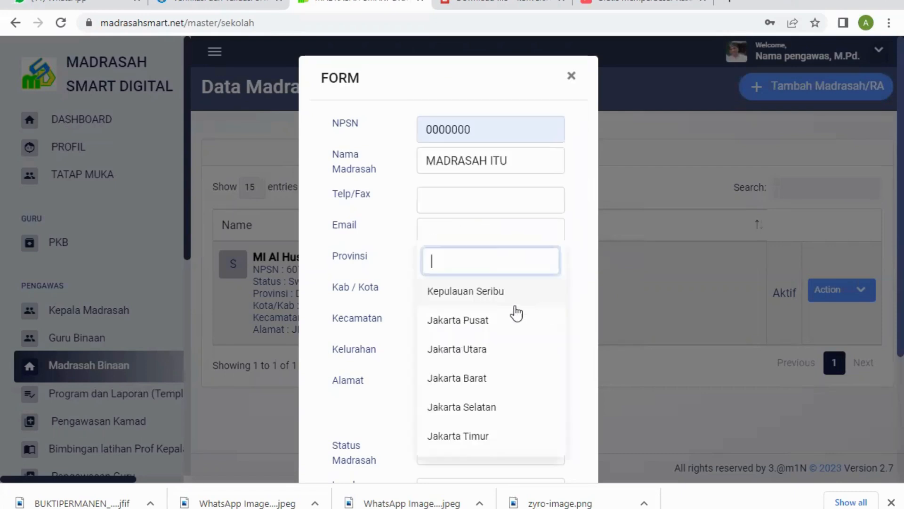
pyautogui.click(492, 408)
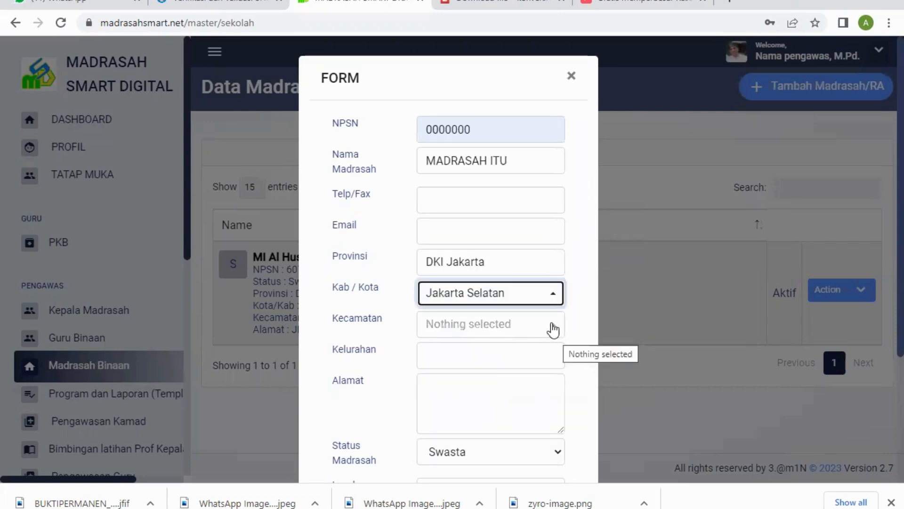
pyautogui.click(554, 332)
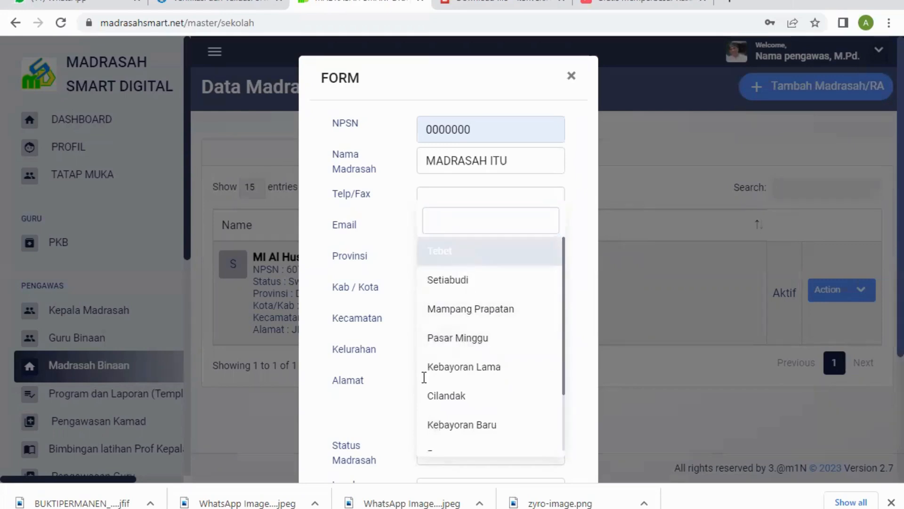
pyautogui.press('Return')
# Step: Fill in Menteng Dalam as the Kelurahan and "jL." as the Alamat
pyautogui.click(450, 357)
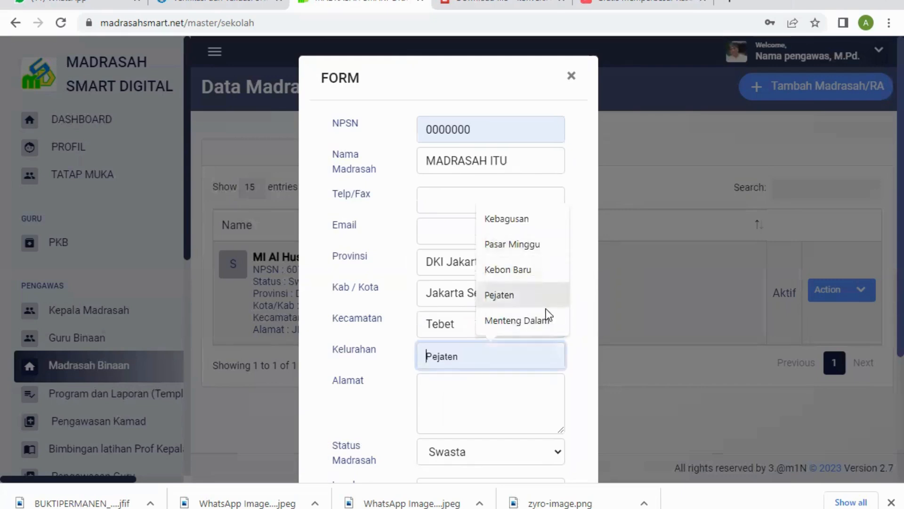
pyautogui.click(533, 322)
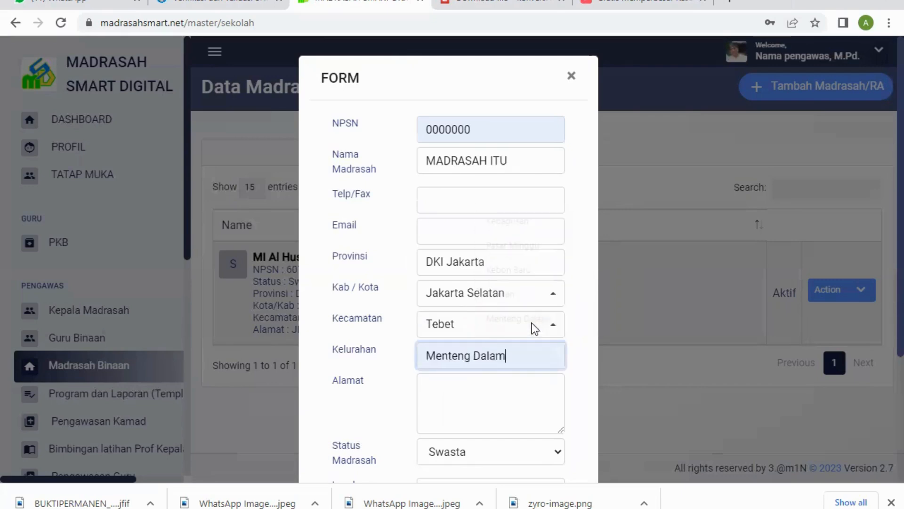
pyautogui.click(480, 407)
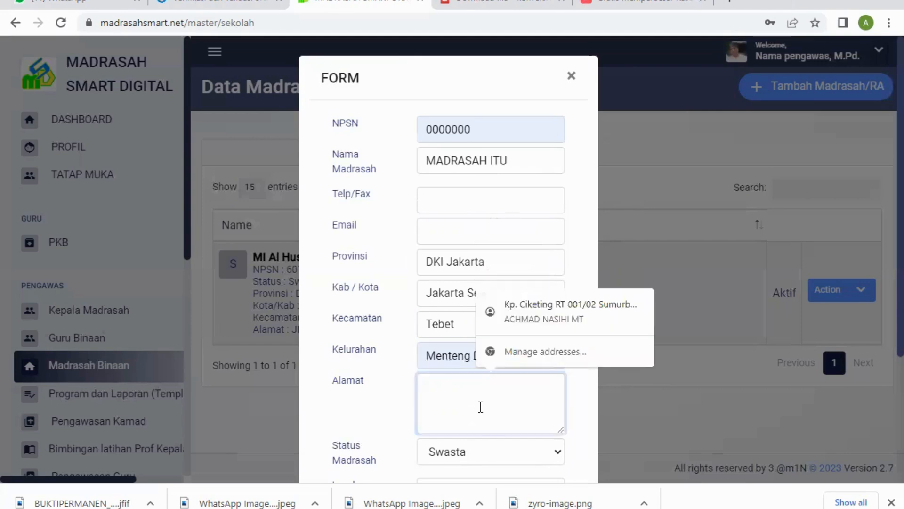
pyautogui.write('jL.')
# Step: Set the Level Madrasah to Madrasah Ibtidaiyah (MI) and save the new madrasah entry
pyautogui.scroll(-3, 485, 405)
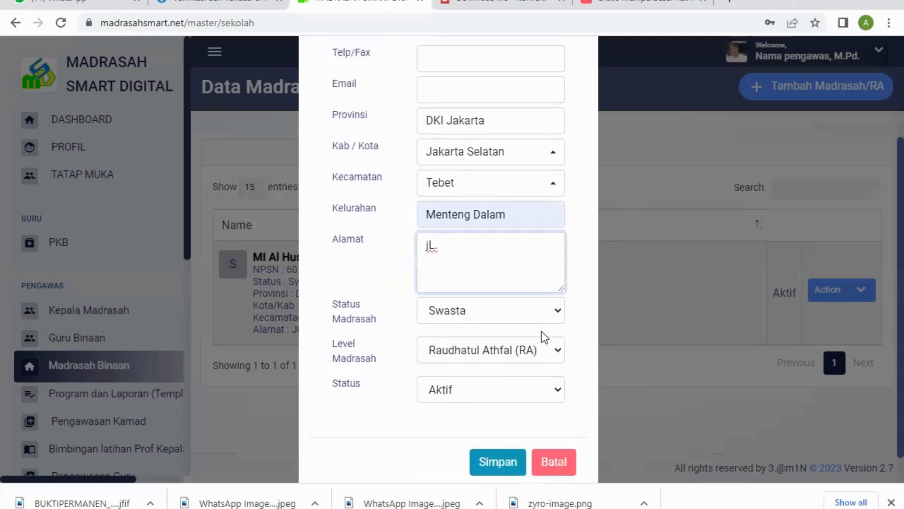
pyautogui.click(559, 350)
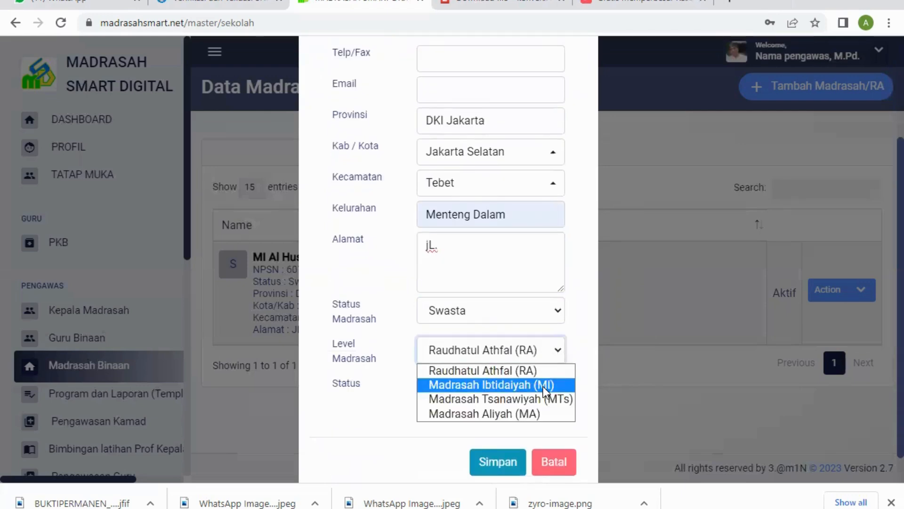
pyautogui.click(544, 386)
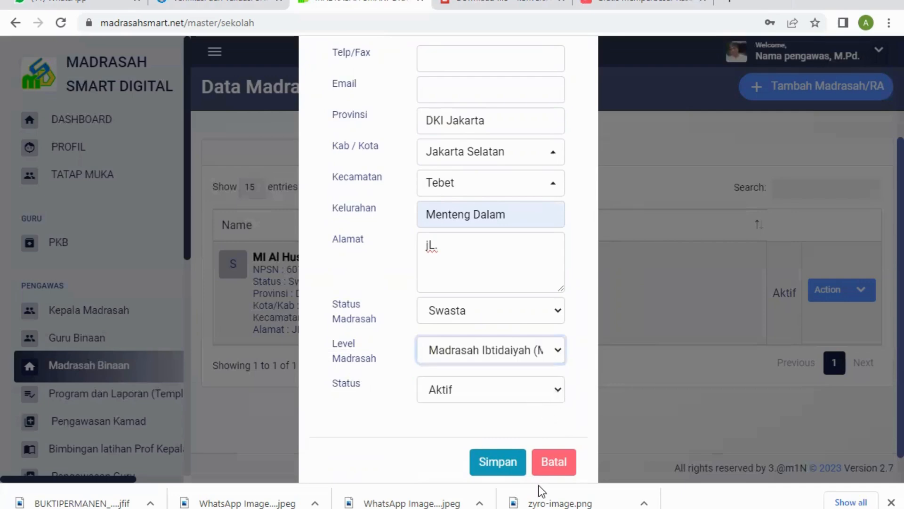
pyautogui.click(512, 464)
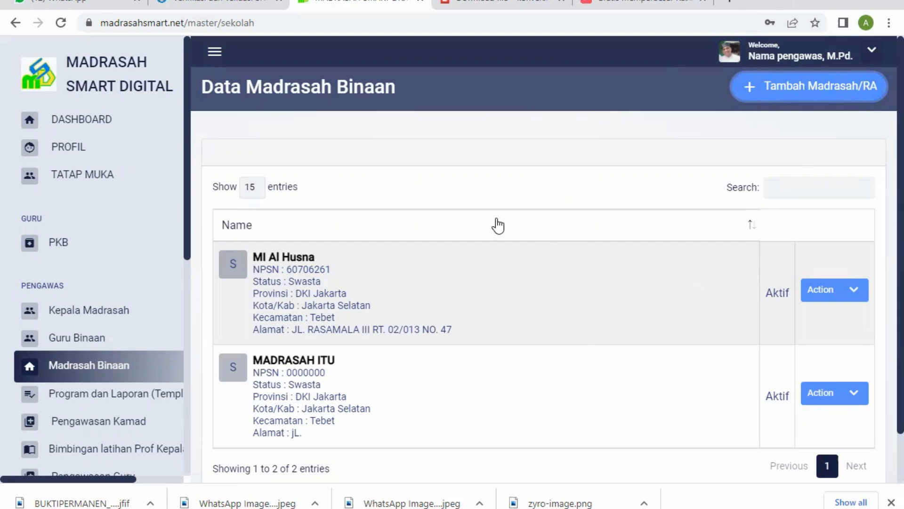
# Step: Open the MI Al Husna entry for editing, review its data and cancel without saving
pyautogui.click(857, 295)
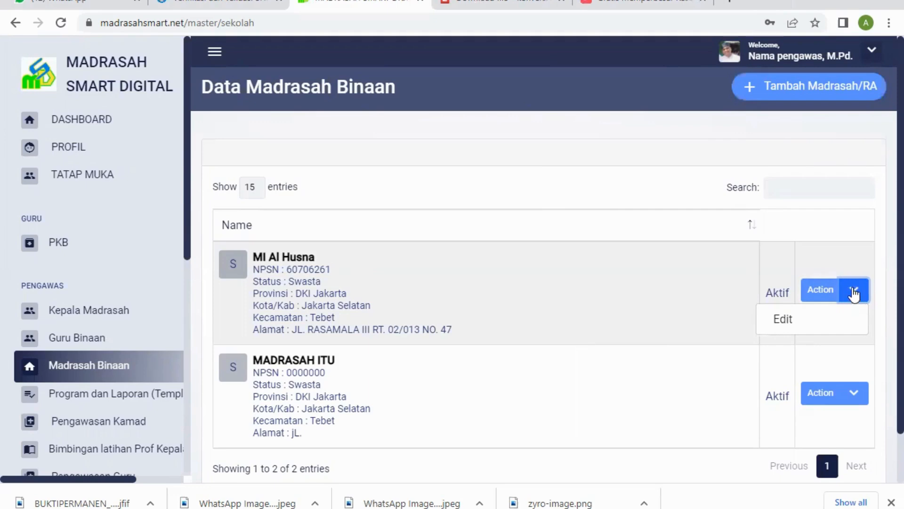
pyautogui.click(784, 321)
pyautogui.scroll(-4, 520, 207)
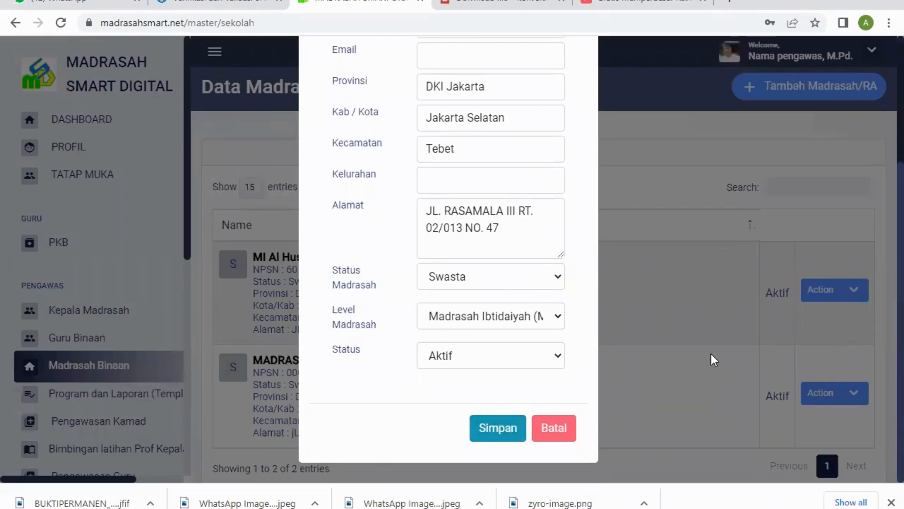
pyautogui.click(546, 431)
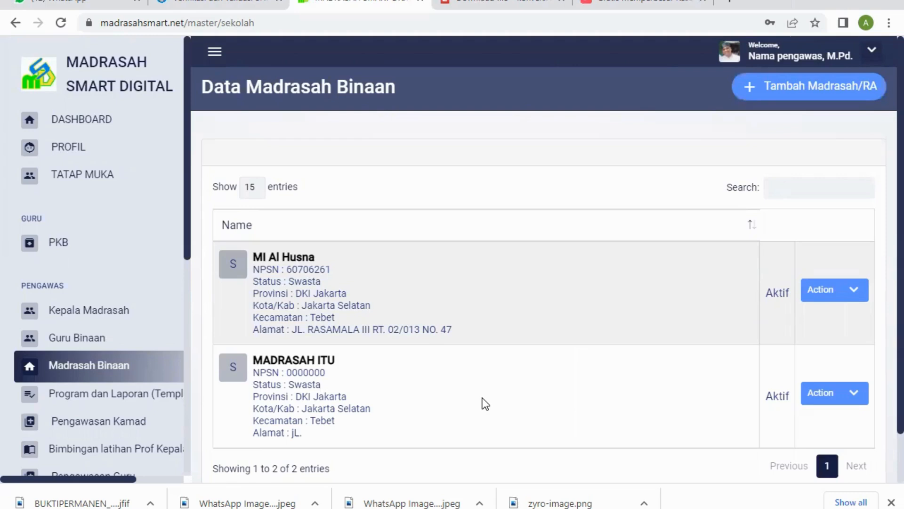
pyautogui.click(853, 400)
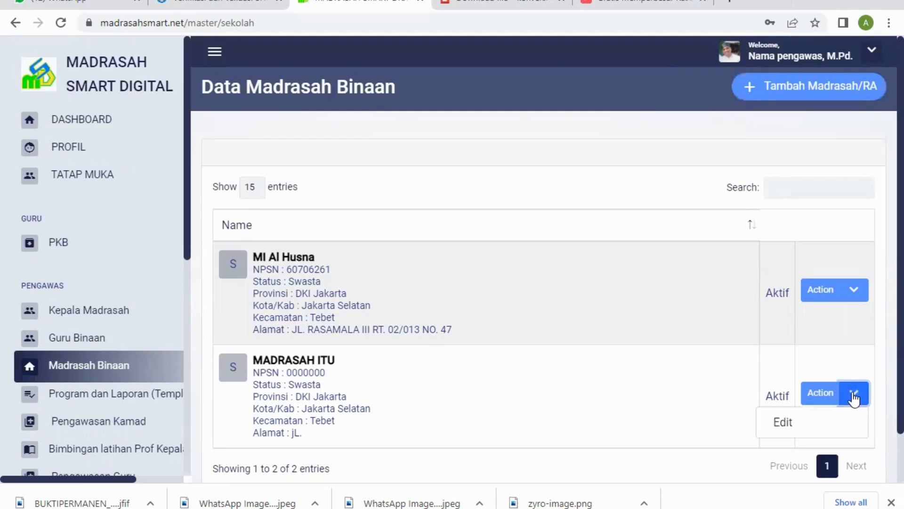
pyautogui.click(818, 396)
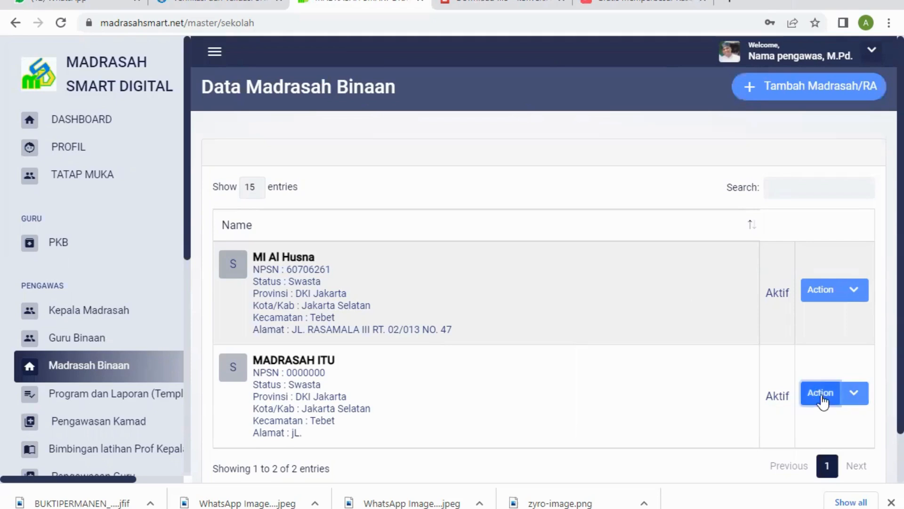
pyautogui.click(855, 399)
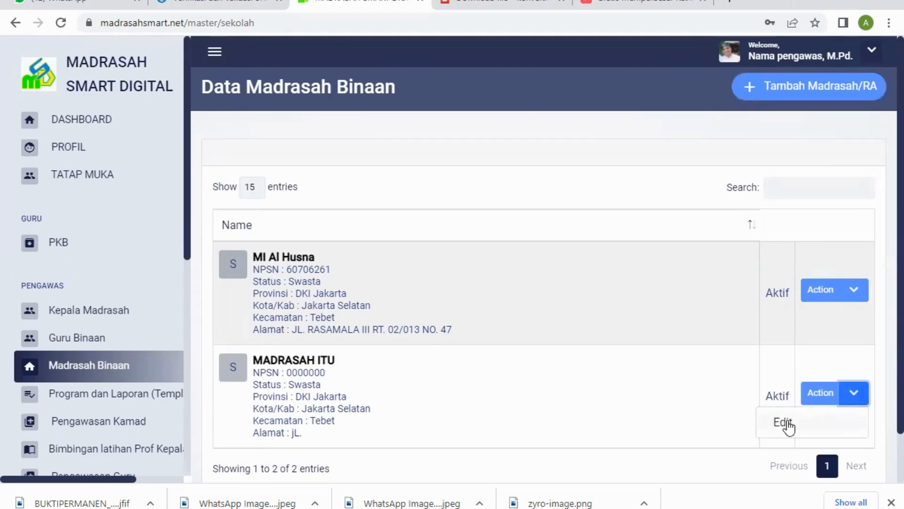
pyautogui.click(637, 141)
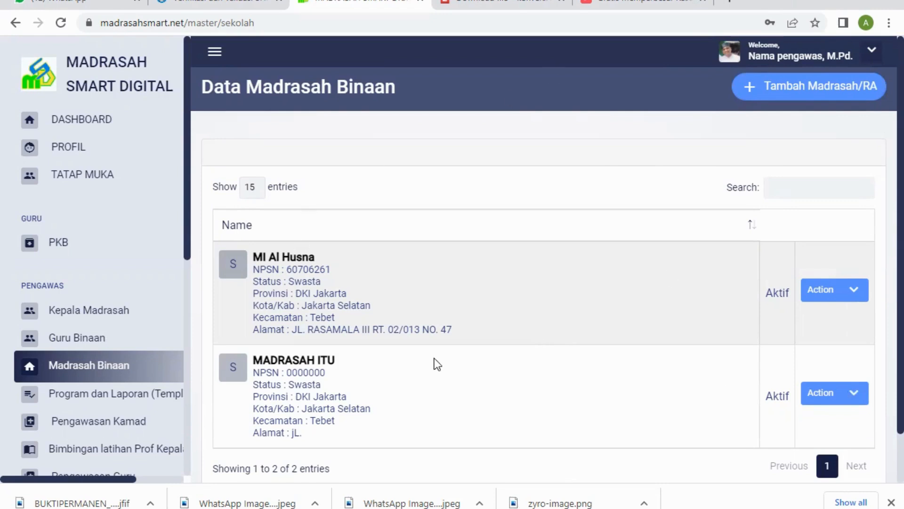
# Step: Open the Program dan Laporan page with the list of supervision programs
pyautogui.click(115, 404)
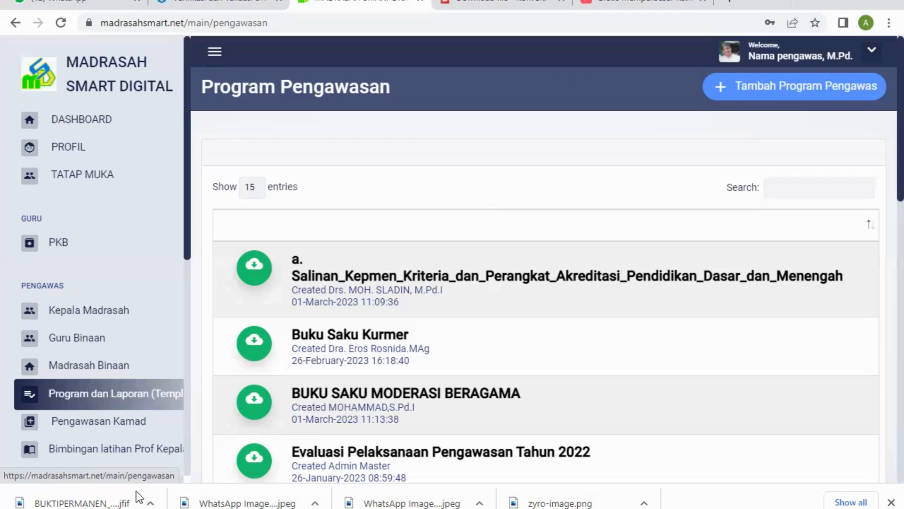
# Step: Start a new program entry on the Program Pengawasan page and name it PROGRAM PENGAWASAN MADRASAH TAHUN 2022
pyautogui.click(98, 396)
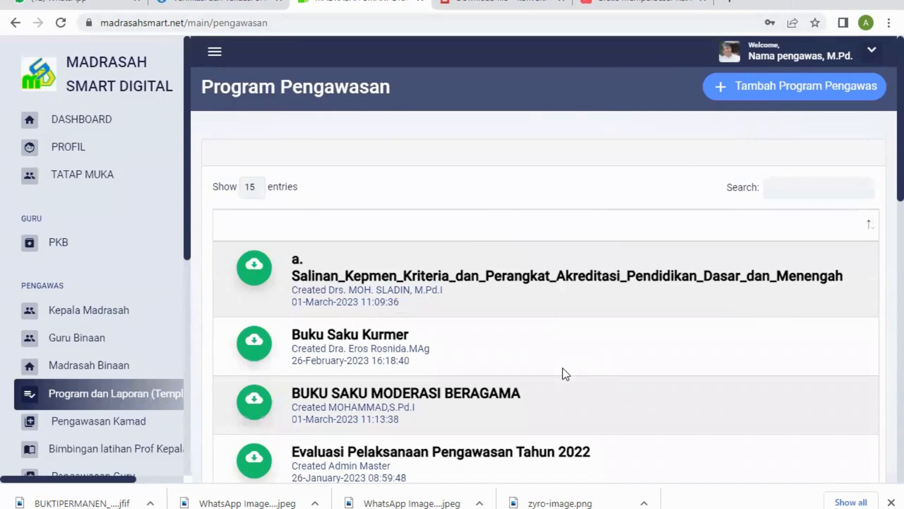
pyautogui.scroll(-5, 563, 368)
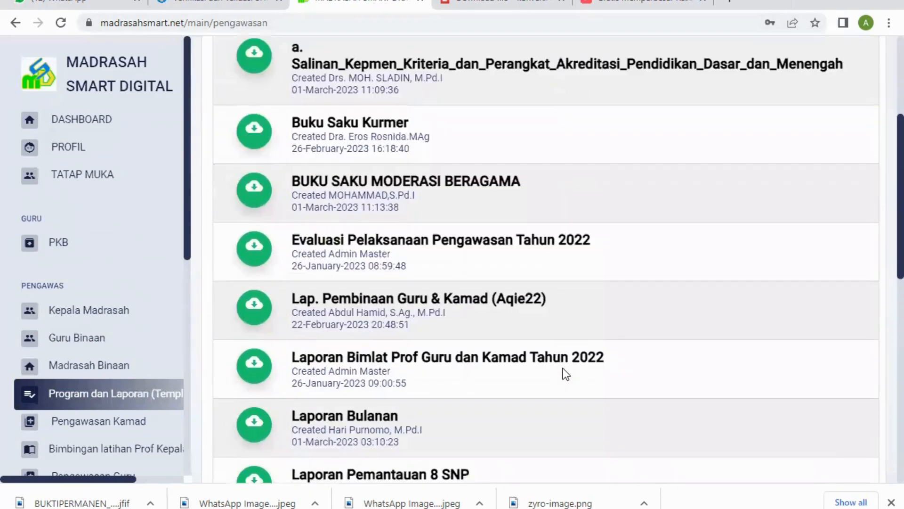
pyautogui.scroll(5, 563, 368)
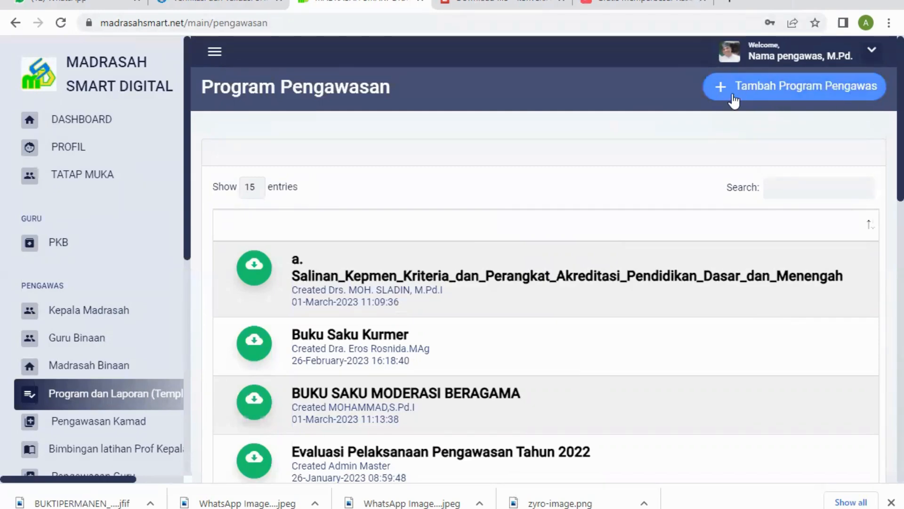
pyautogui.click(831, 89)
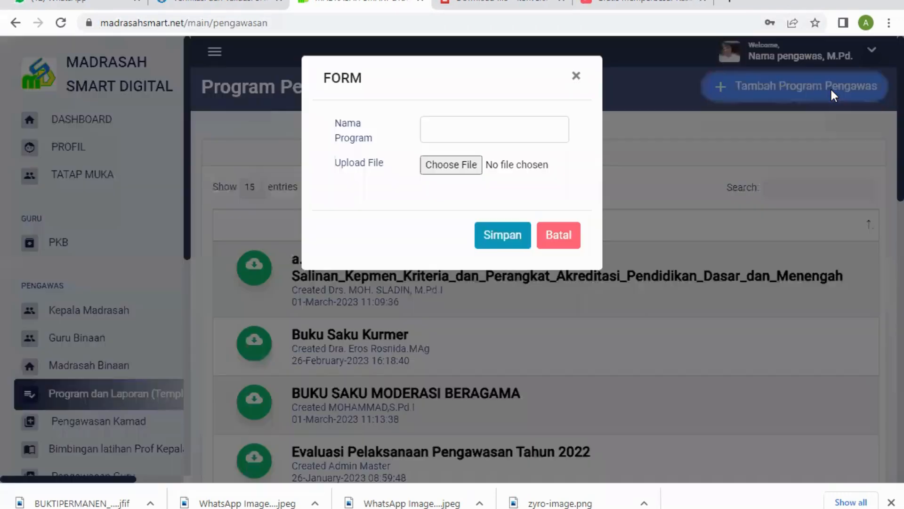
pyautogui.click(449, 130)
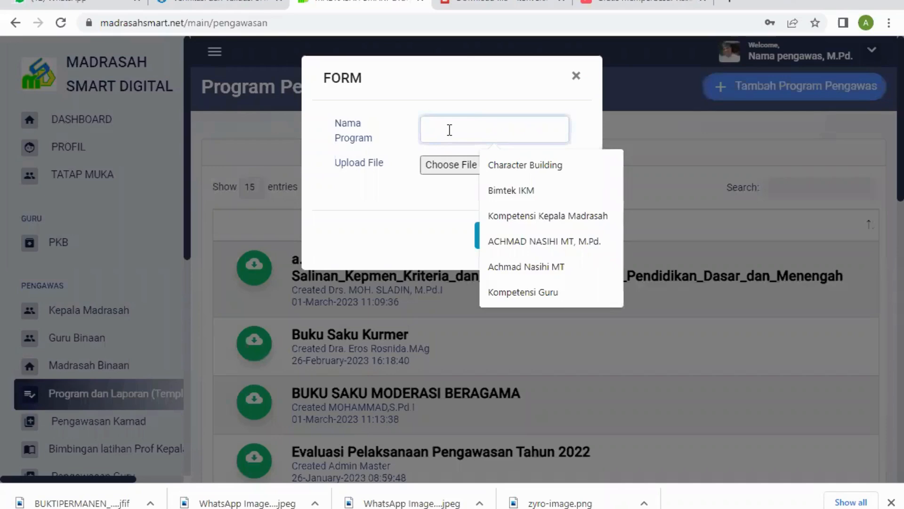
pyautogui.write('PROGRAM')
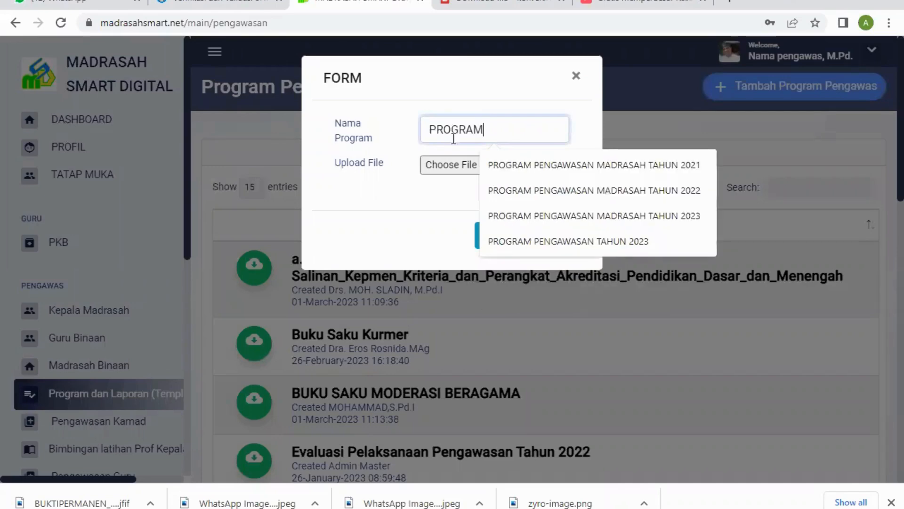
pyautogui.click(569, 191)
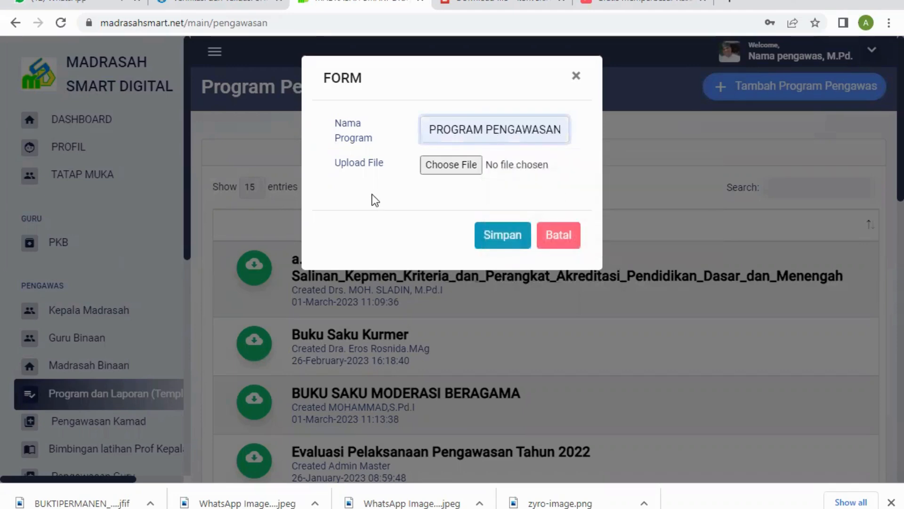
# Step: Attach the POGRAM TAHUNAN 2022 Word document to the new program and save the entry
pyautogui.click(462, 163)
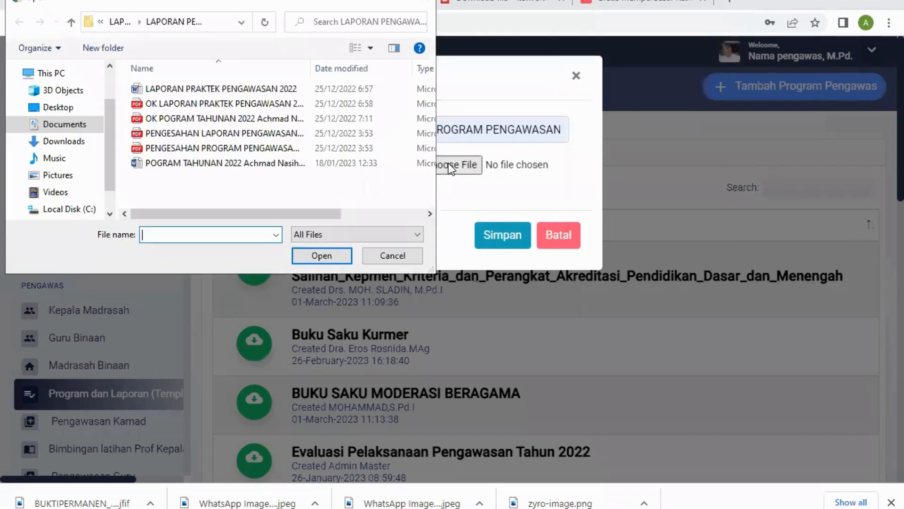
pyautogui.click(289, 163)
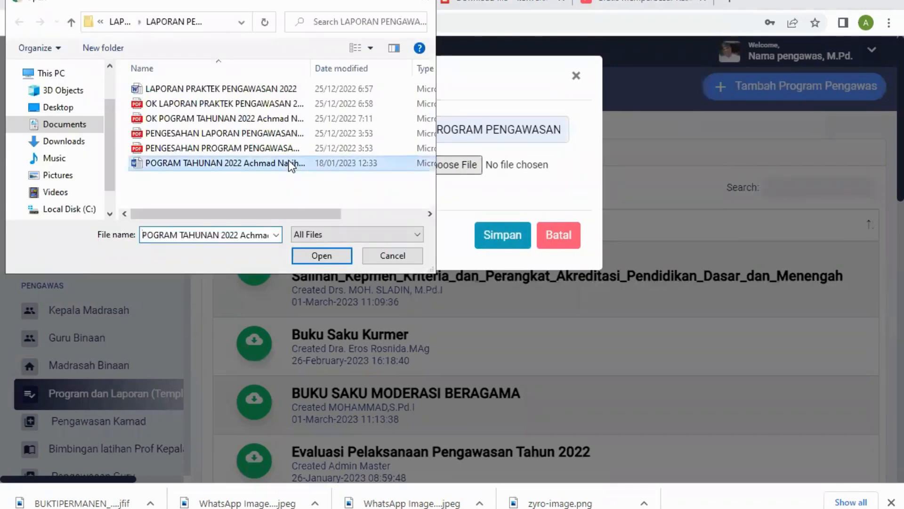
pyautogui.click(327, 258)
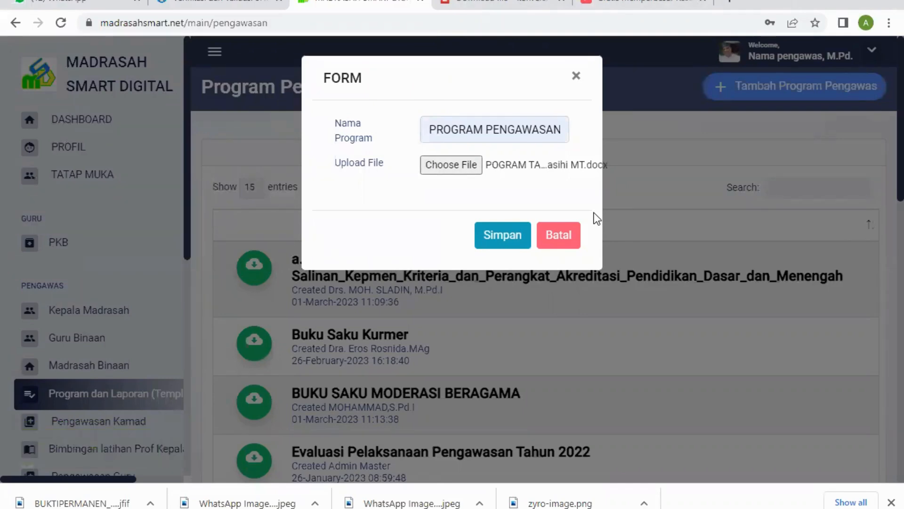
pyautogui.click(511, 237)
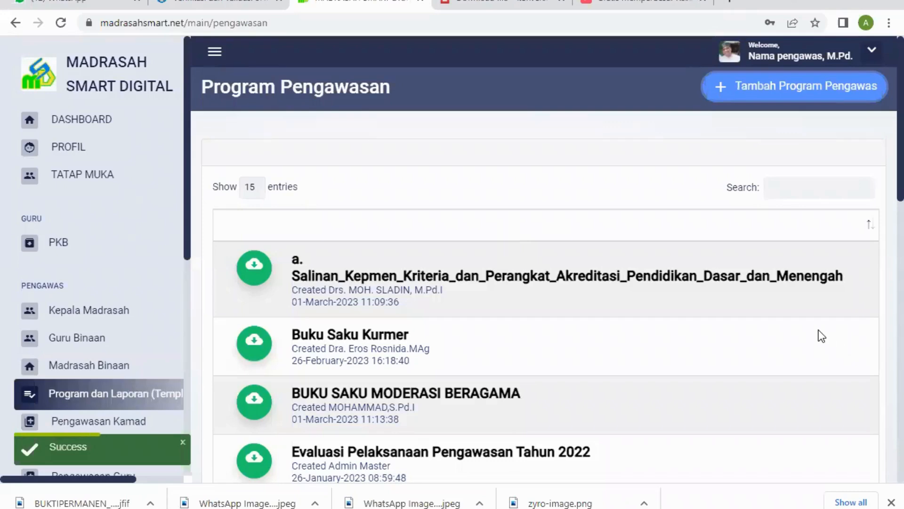
# Step: Find the PROGRAM PENGAWASAN MADRASAH TAHUN 2022 entry on page 2 of the program list and delete it
pyautogui.scroll(-10, 819, 330)
pyautogui.scroll(-5, 818, 327)
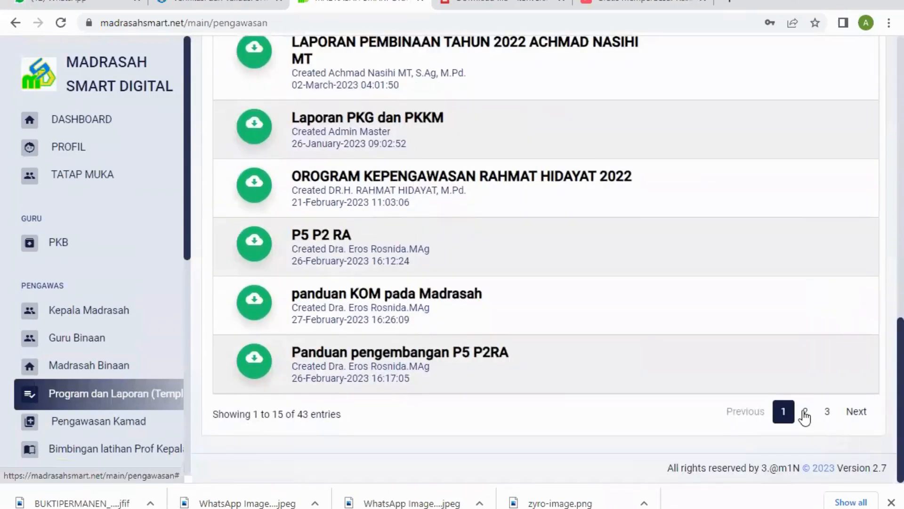
pyautogui.click(805, 413)
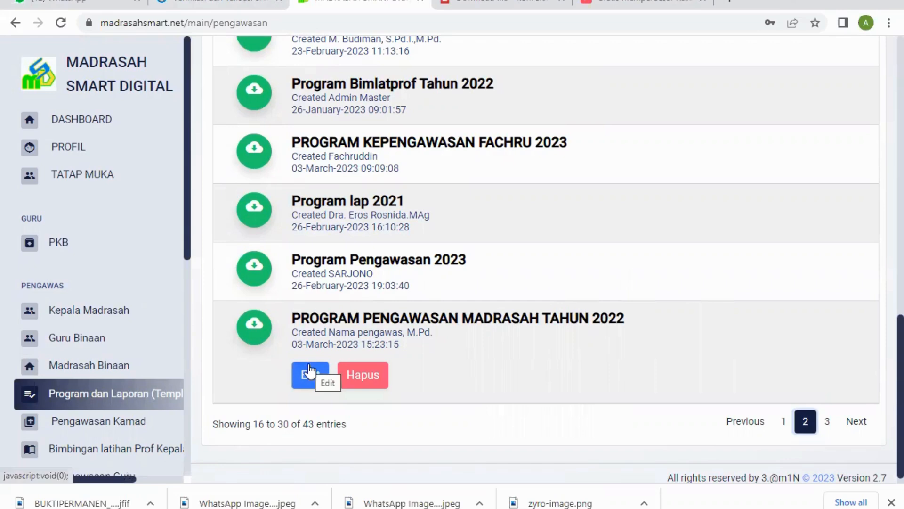
pyautogui.click(363, 376)
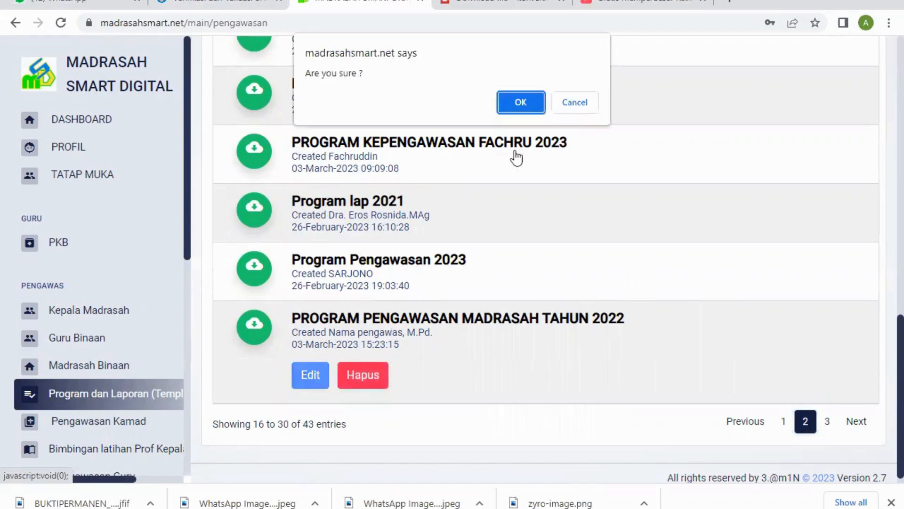
pyautogui.click(522, 103)
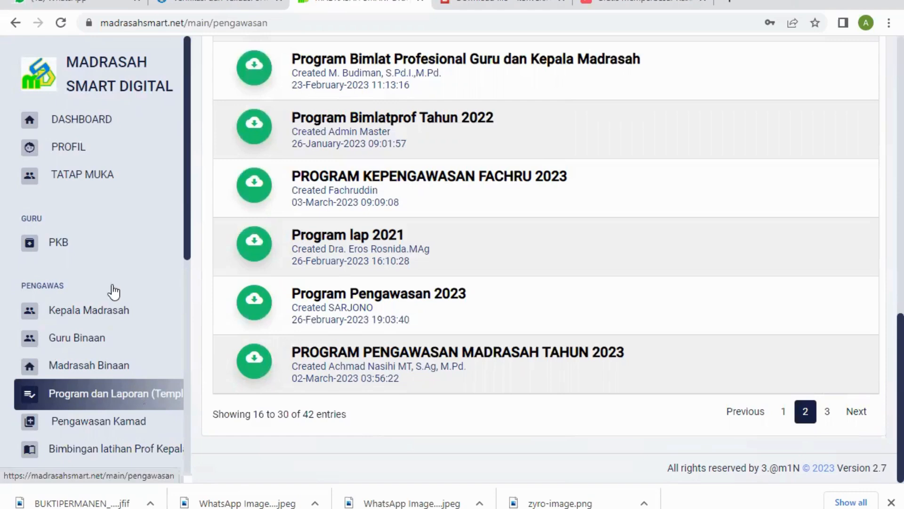
# Step: Open the Pembinaan page under Pengawasan Kamad and go to its Soal Materi Pembinaan list
pyautogui.scroll(-3, 102, 286)
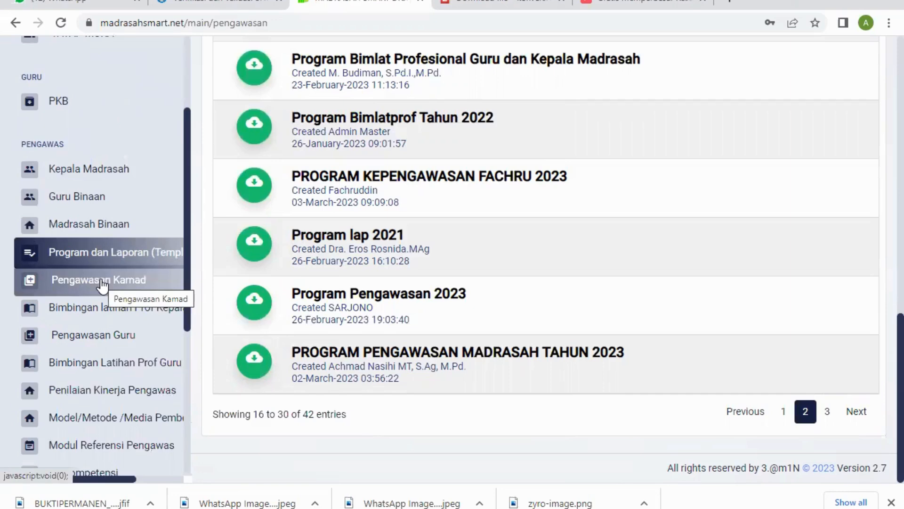
pyautogui.click(102, 285)
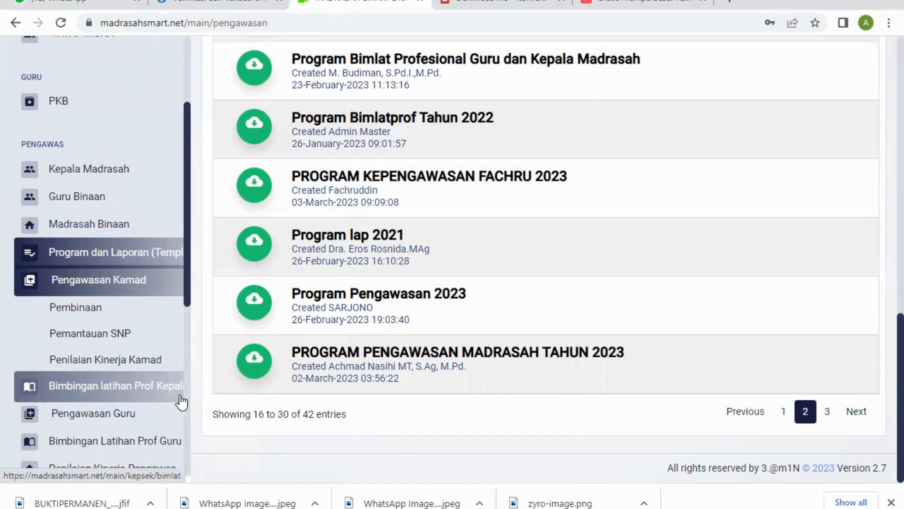
pyautogui.click(84, 314)
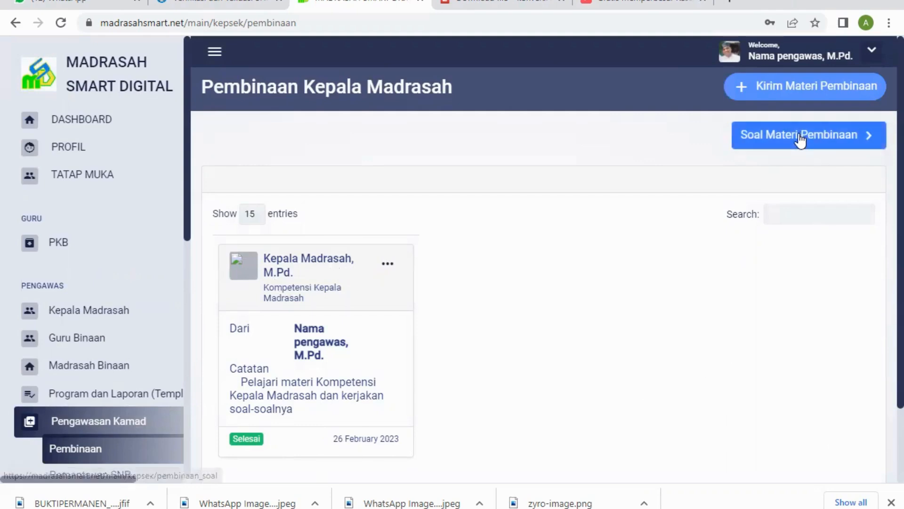
pyautogui.click(800, 141)
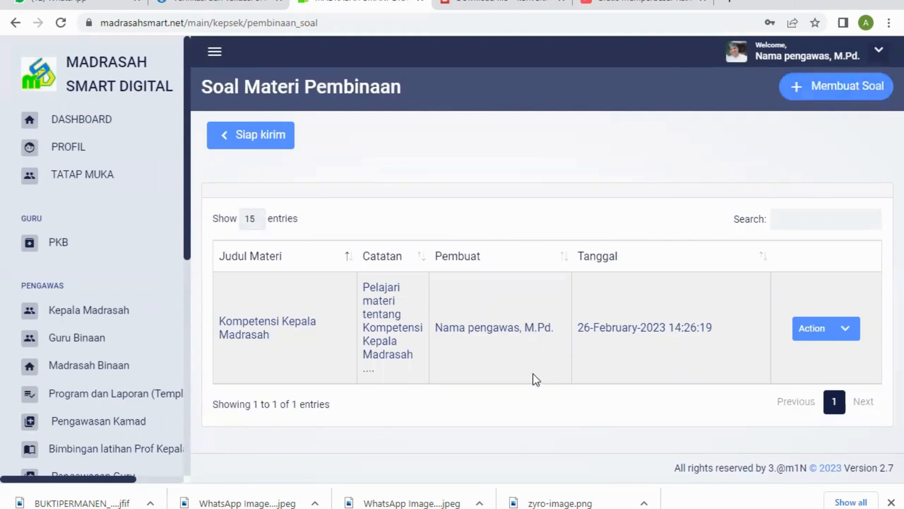
# Step: Start a new question set and set its Judul Materi to Kompetensi Kepala Madrasah
pyautogui.click(849, 89)
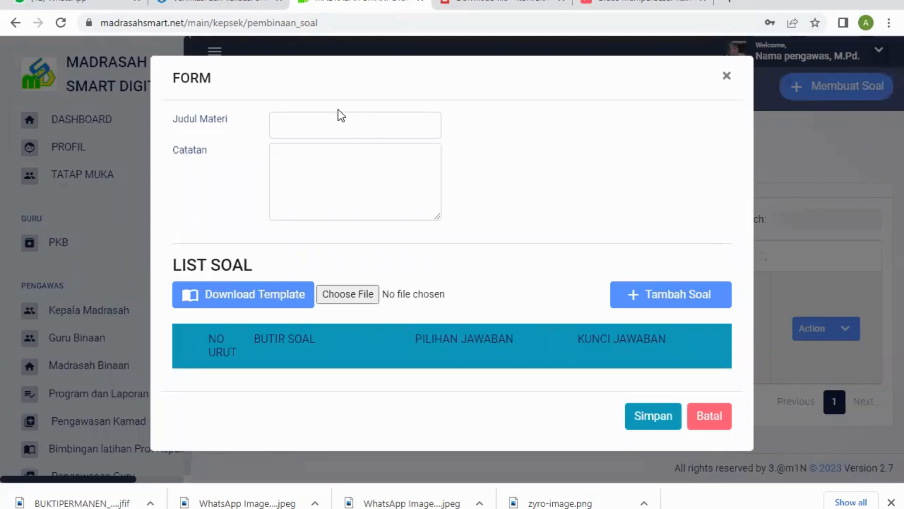
pyautogui.click(286, 125)
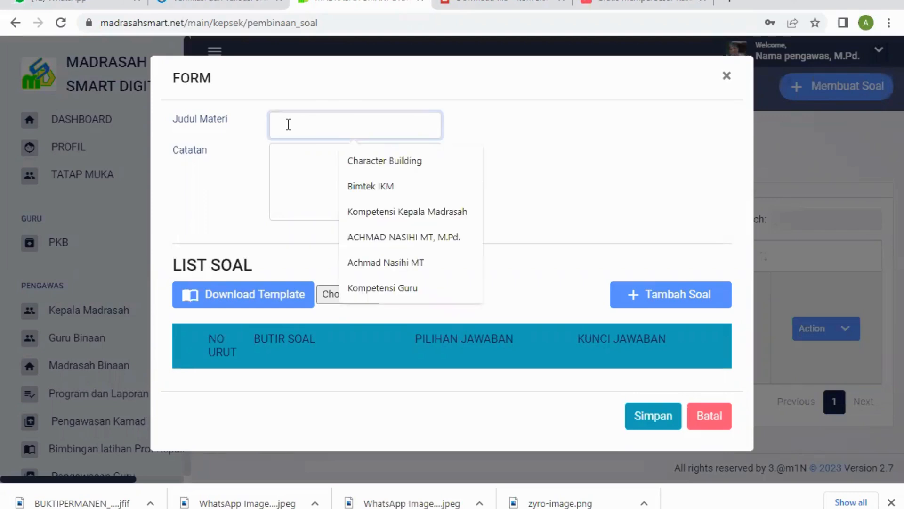
pyautogui.click(436, 214)
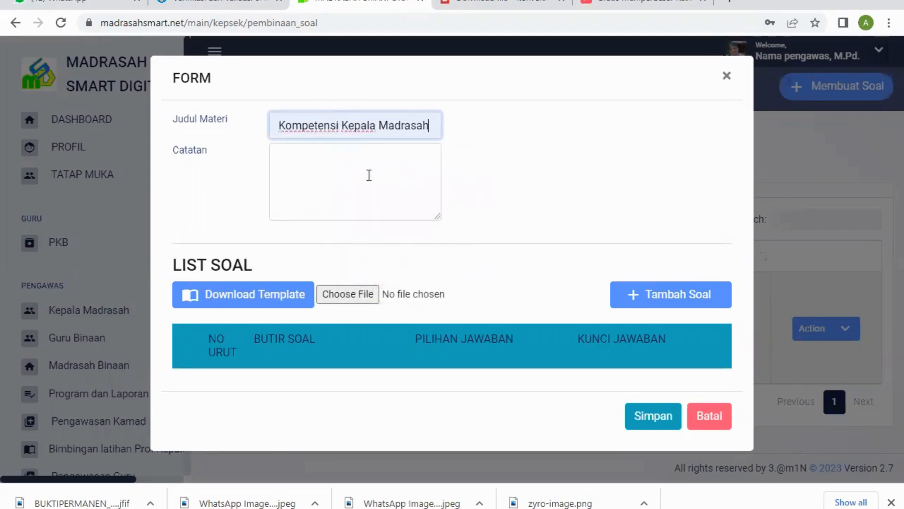
# Step: Enter "Pelajari materi Kompetensi Kepala Madrasah dan kerjakan soal-soalnya" as the Catatan
pyautogui.click(353, 161)
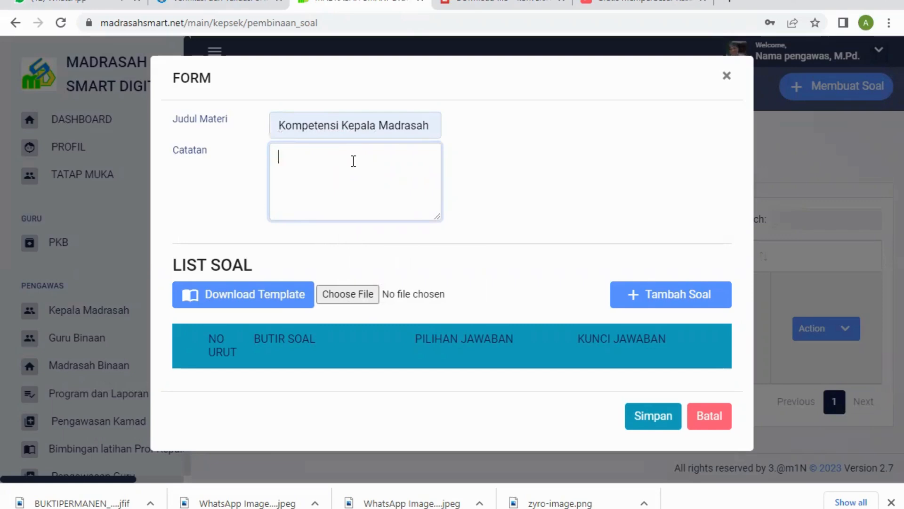
pyautogui.write('Pelajari mate')
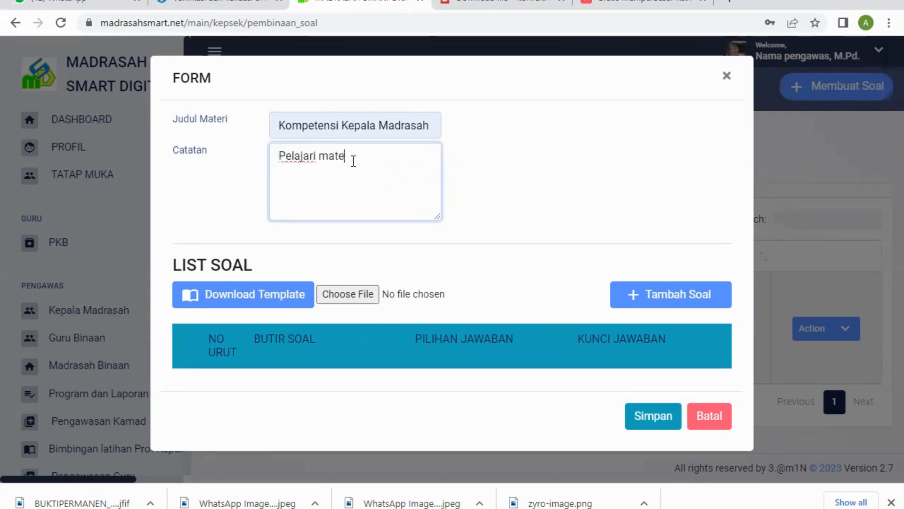
pyautogui.write('ri Kompetensi Ke')
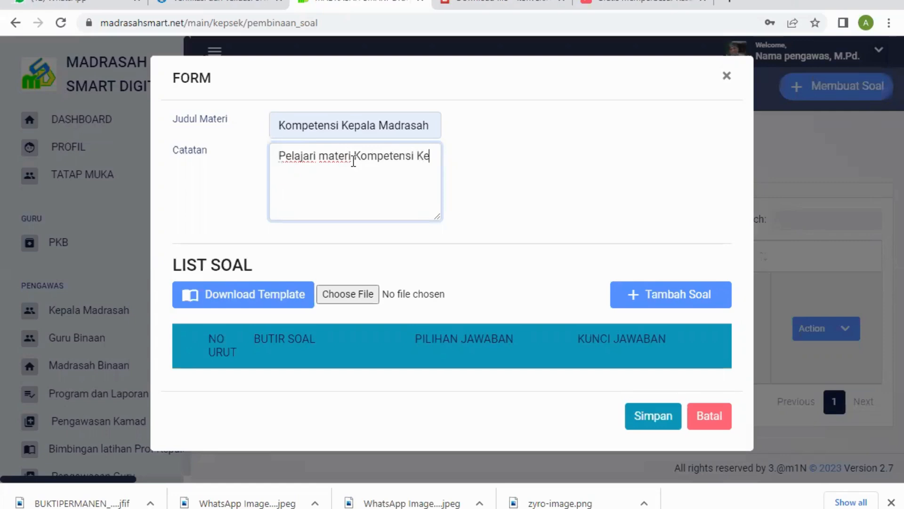
pyautogui.write('pala M')
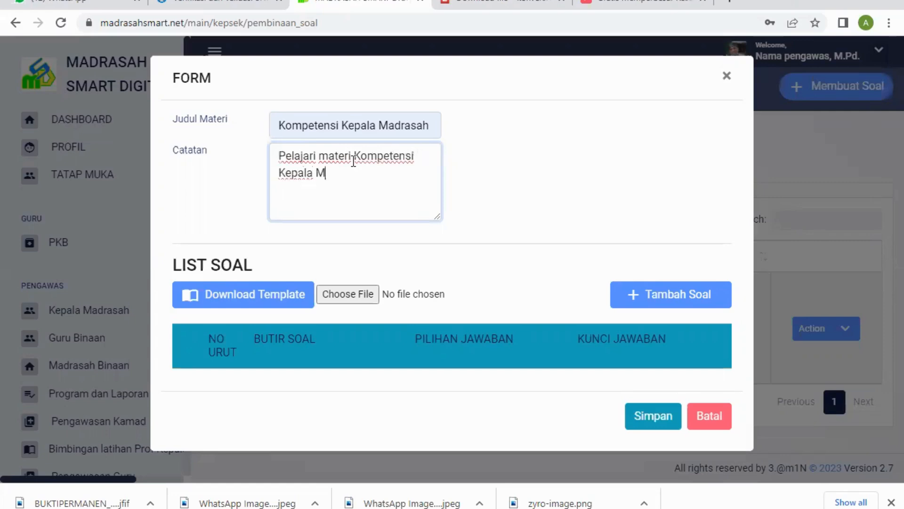
pyautogui.write('adrasah dan kerjakan soa')
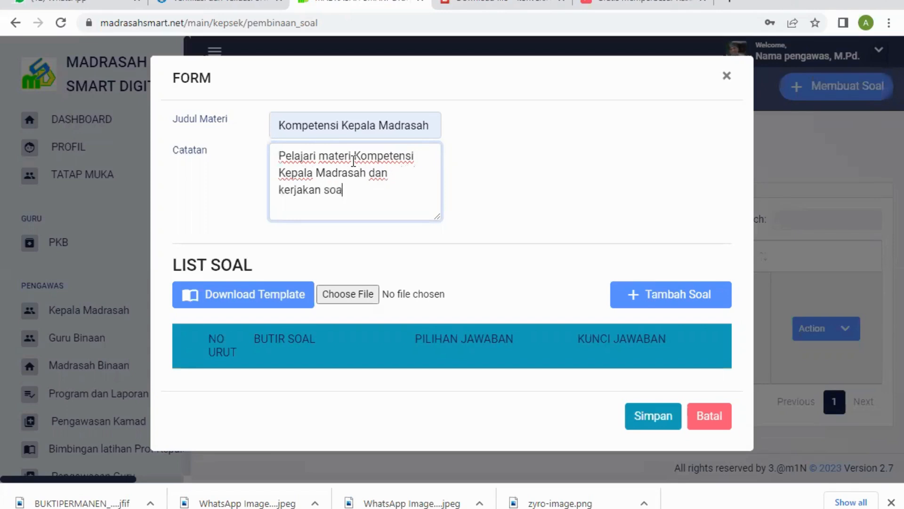
pyautogui.write('l-soalnya')
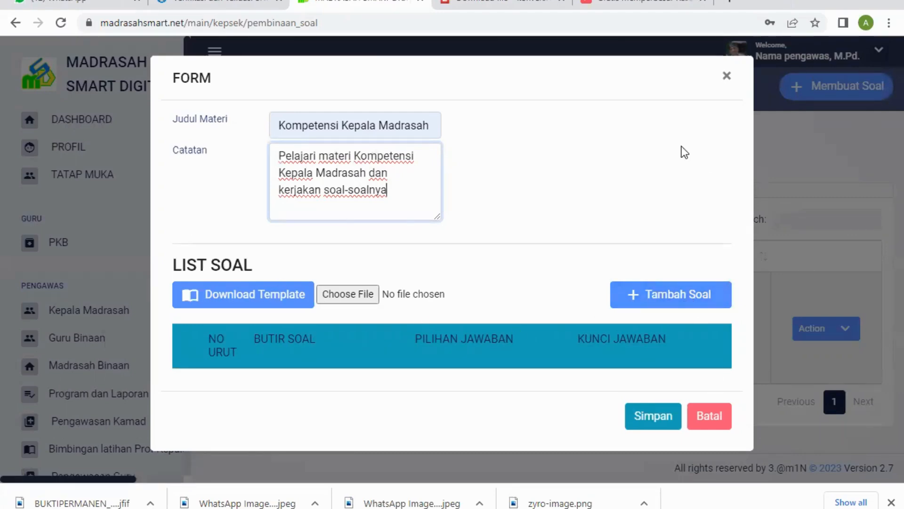
# Step: Add a question row, then import the last TEMPLATE SOAL PEMBINAAN KEPALA MADRASAH workbook from the template subfolder of Documents' MADRASAH SMART DIGITAL folder
pyautogui.click(680, 299)
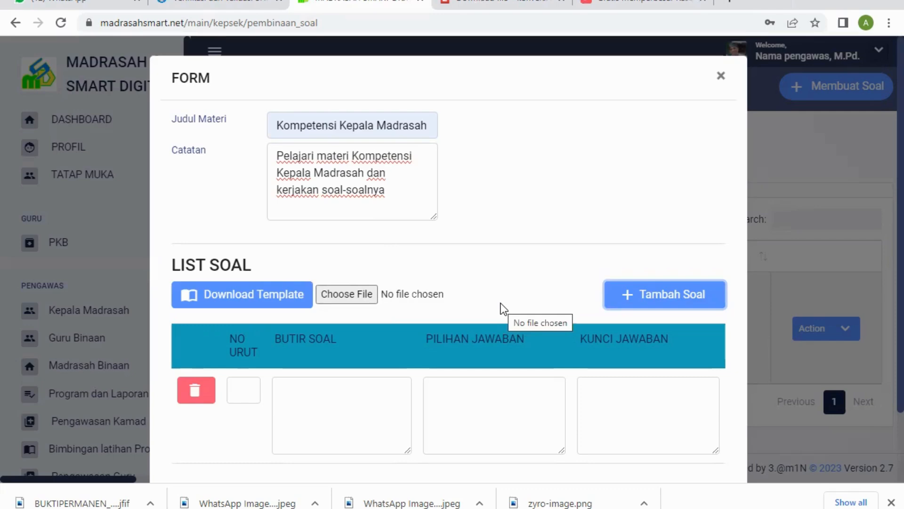
pyautogui.click(339, 293)
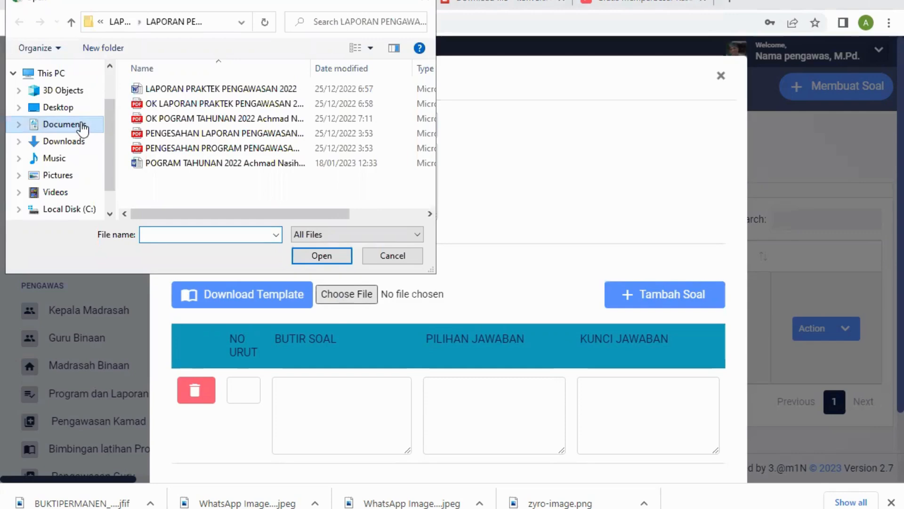
pyautogui.click(63, 124)
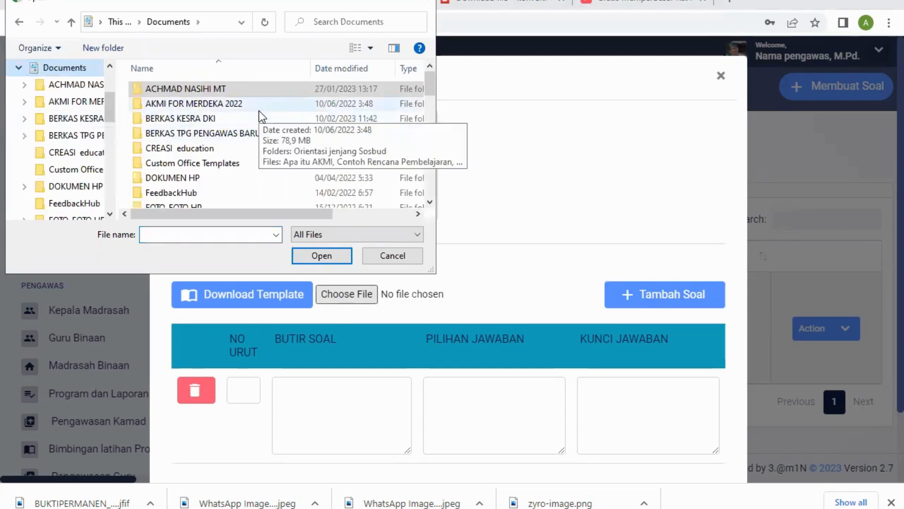
pyautogui.scroll(-2, 259, 111)
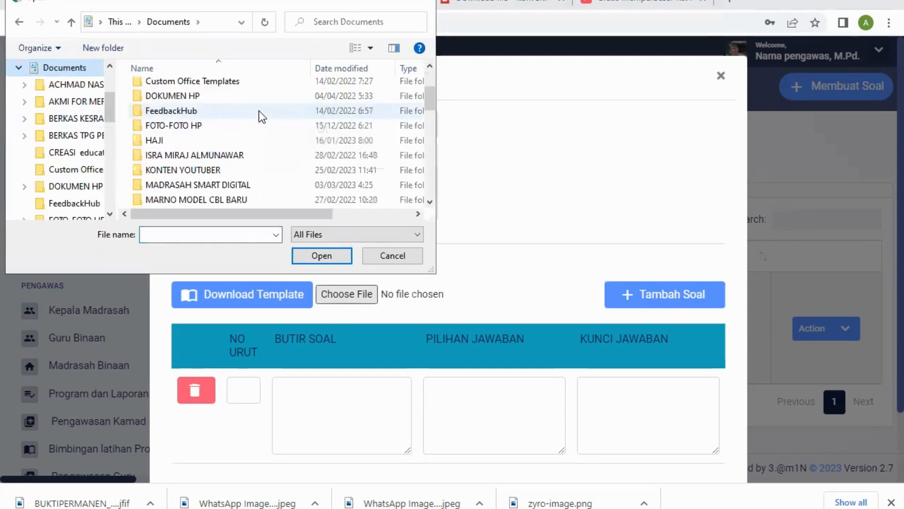
pyautogui.click(231, 187)
pyautogui.doubleClick(230, 188)
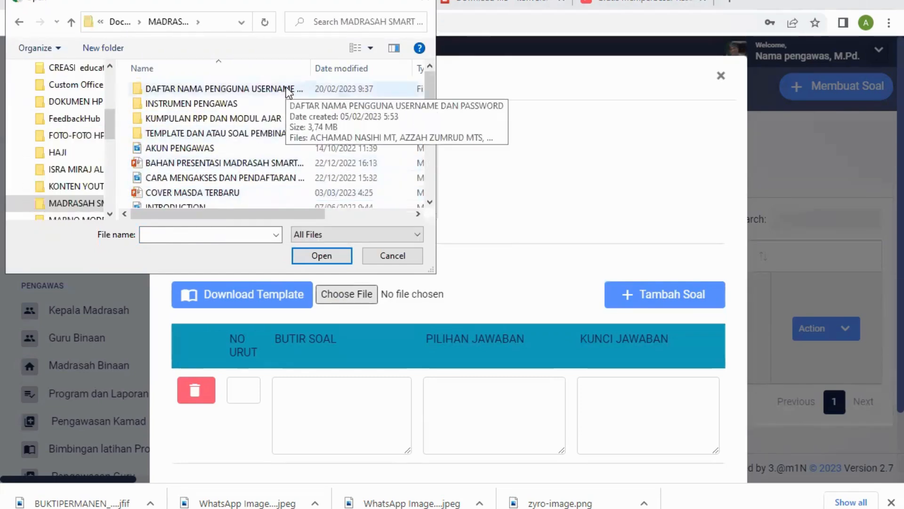
pyautogui.doubleClick(228, 134)
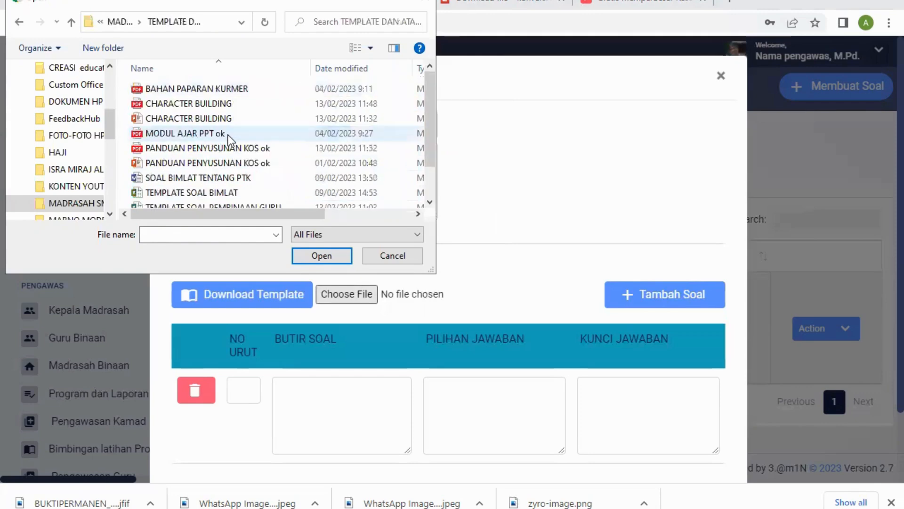
pyautogui.scroll(-1, 245, 109)
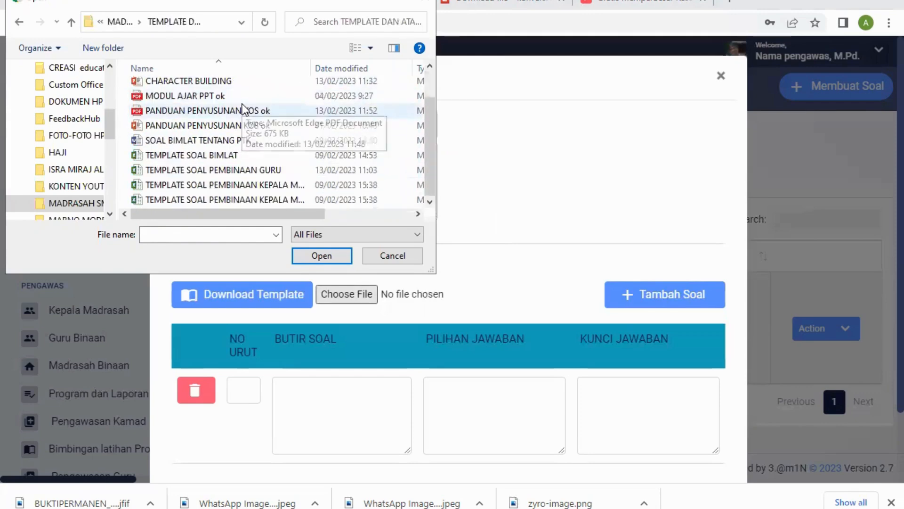
pyautogui.click(283, 199)
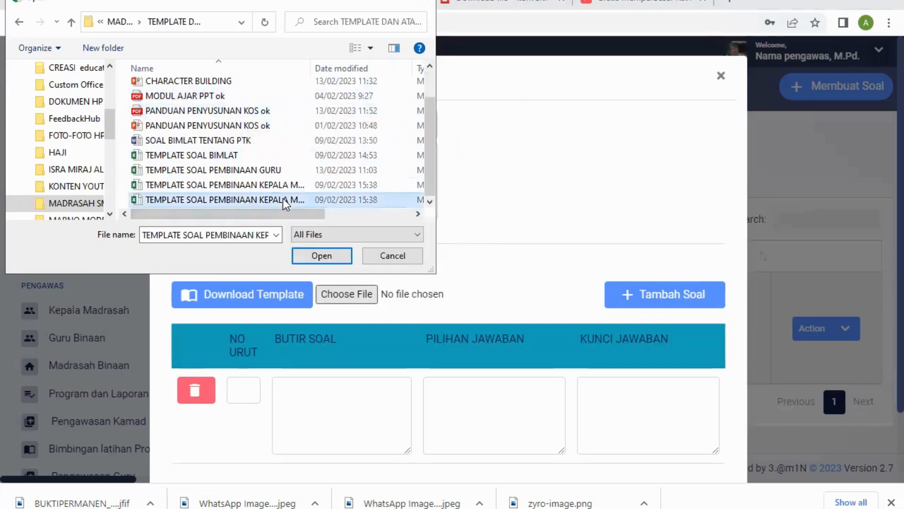
pyautogui.click(328, 260)
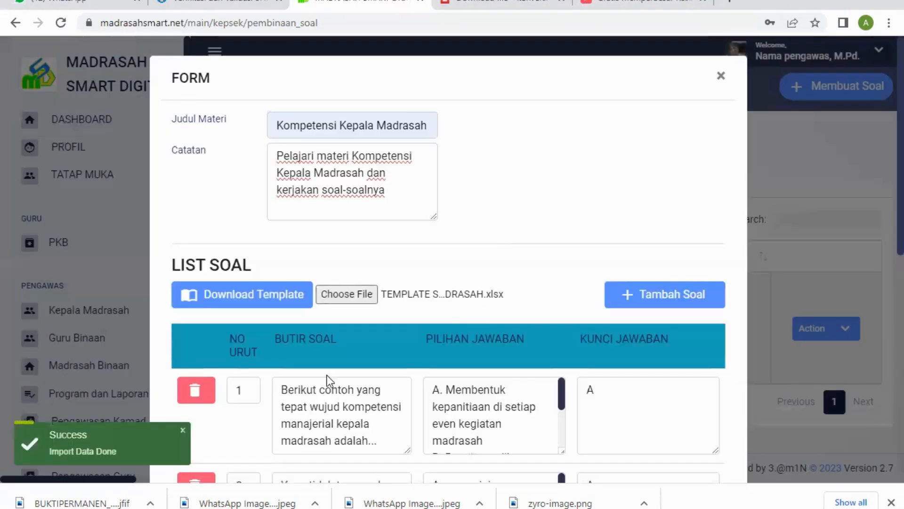
# Step: Review the imported questions in the LIST SOAL, checking each one's answer options and answer key
pyautogui.scroll(-5, 420, 372)
pyautogui.scroll(-1, 501, 309)
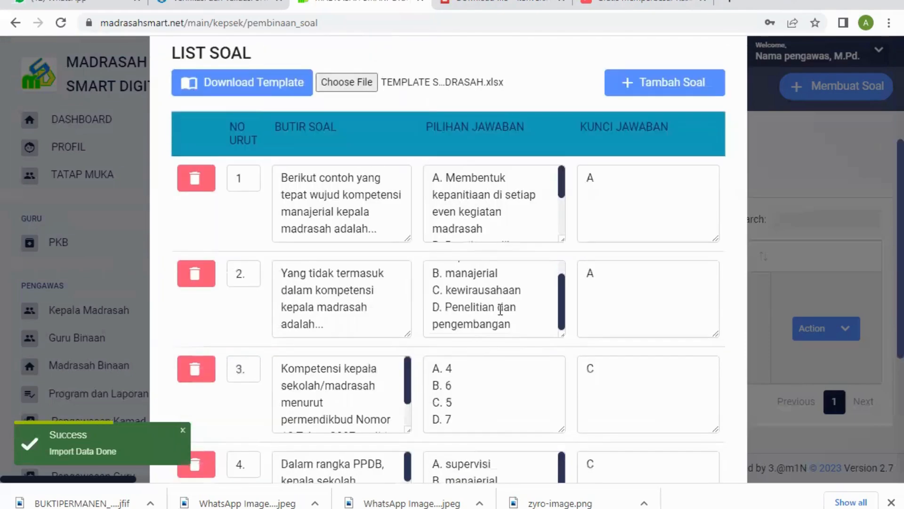
pyautogui.scroll(-5, 478, 369)
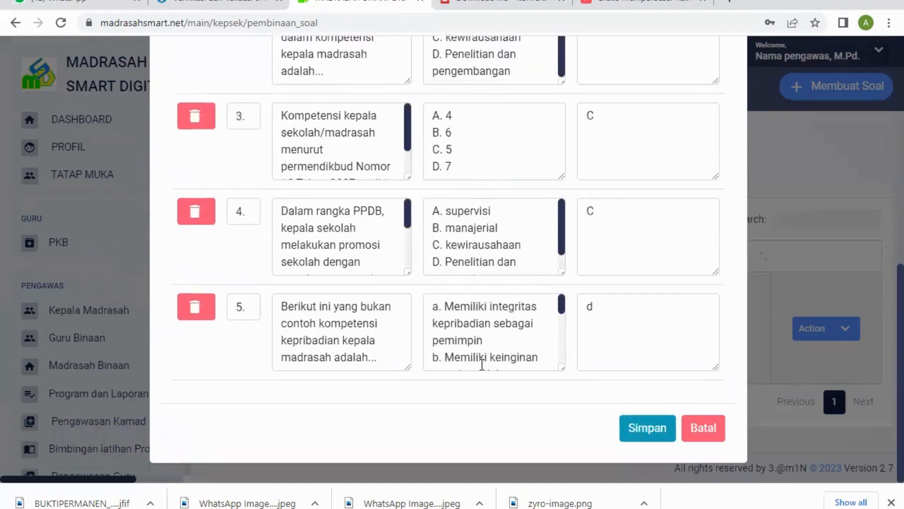
pyautogui.scroll(7, 495, 324)
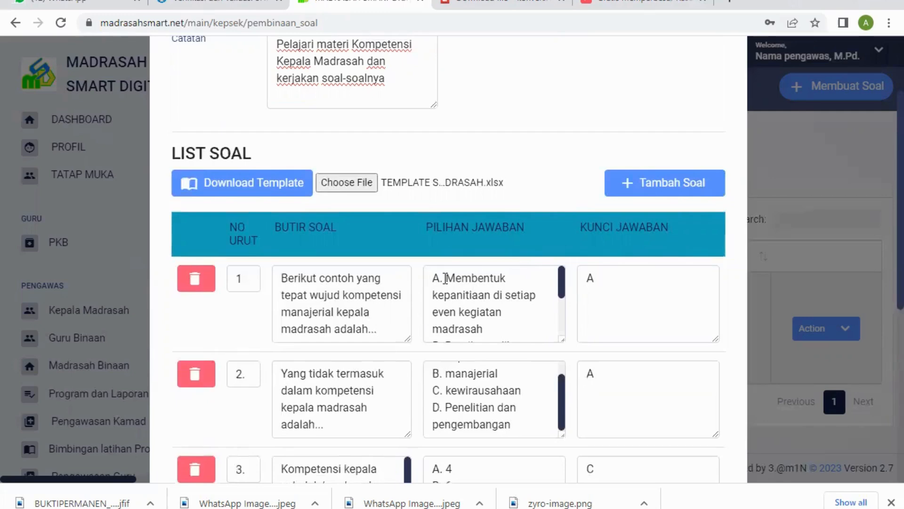
pyautogui.scroll(-3, 509, 305)
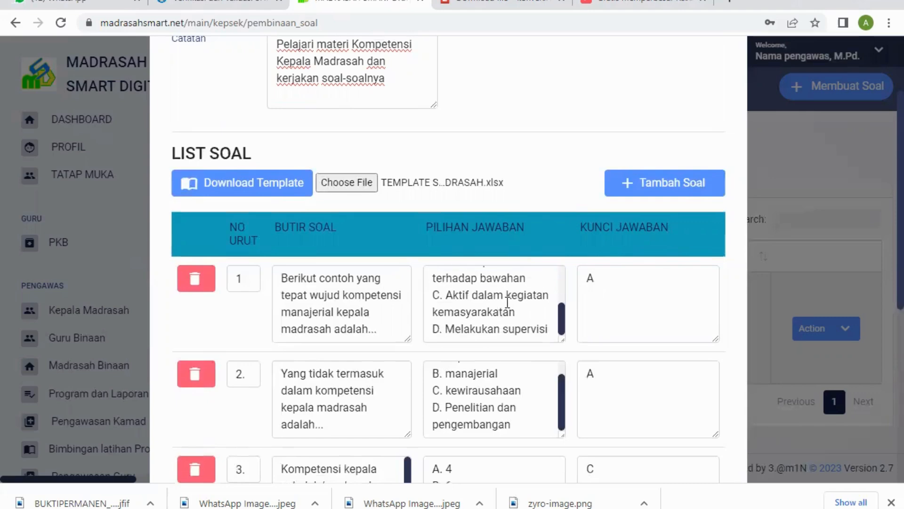
pyautogui.scroll(-5, 478, 352)
pyautogui.scroll(-5, 493, 363)
pyautogui.scroll(5, 492, 358)
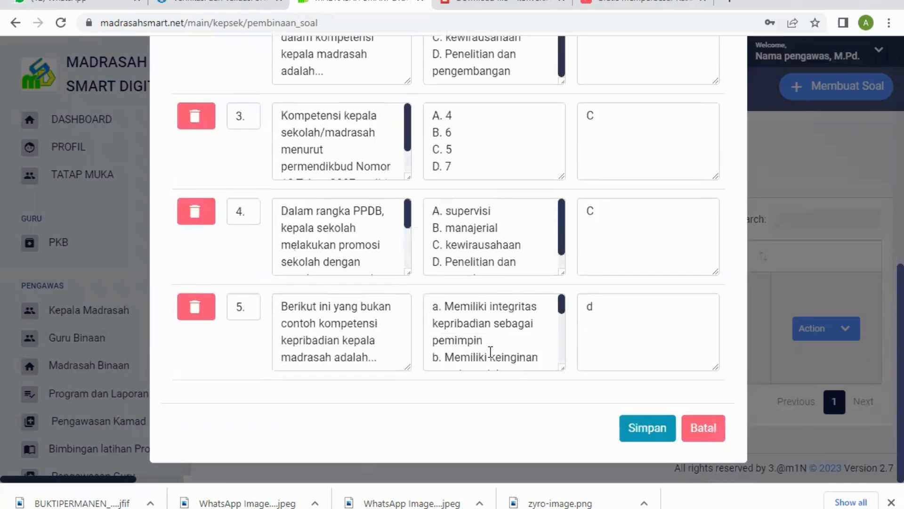
# Step: In question 5, change the first answer option's letter to capital A and the answer key to capital D
pyautogui.scroll(2, 489, 353)
pyautogui.click(440, 378)
pyautogui.press('BackSpace')
pyautogui.write('A')
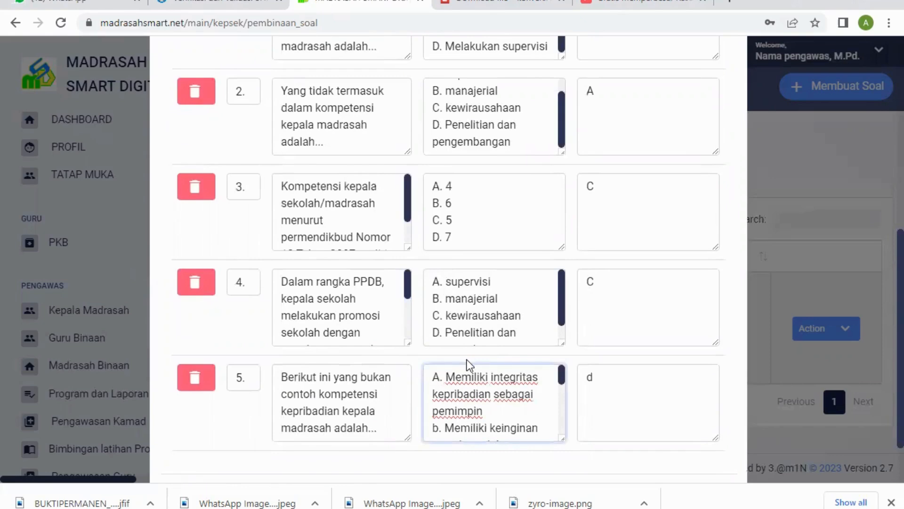
pyautogui.scroll(-2, 589, 330)
pyautogui.click(605, 309)
pyautogui.press('BackSpace')
pyautogui.write('D')
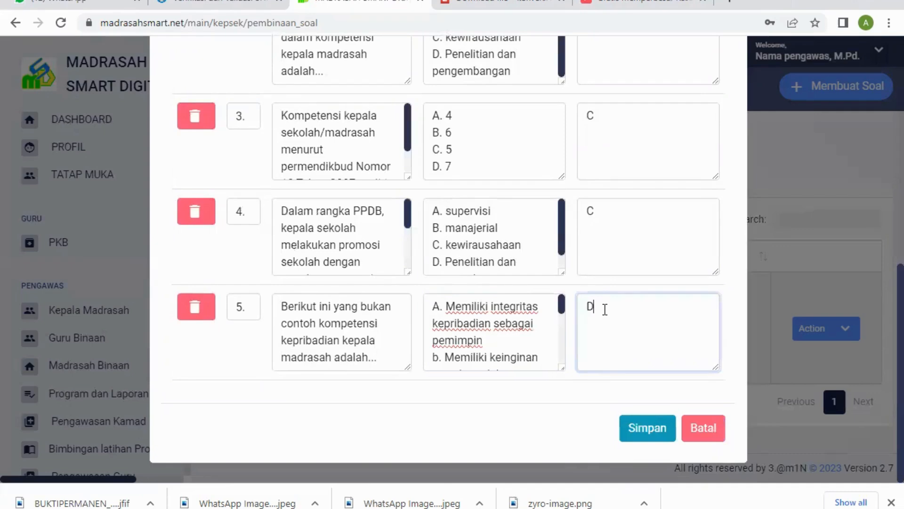
# Step: Set the letters of question 5's second, third and fourth answer options to C, C and D, and save the question set
pyautogui.click(441, 362)
pyautogui.press('BackSpace')
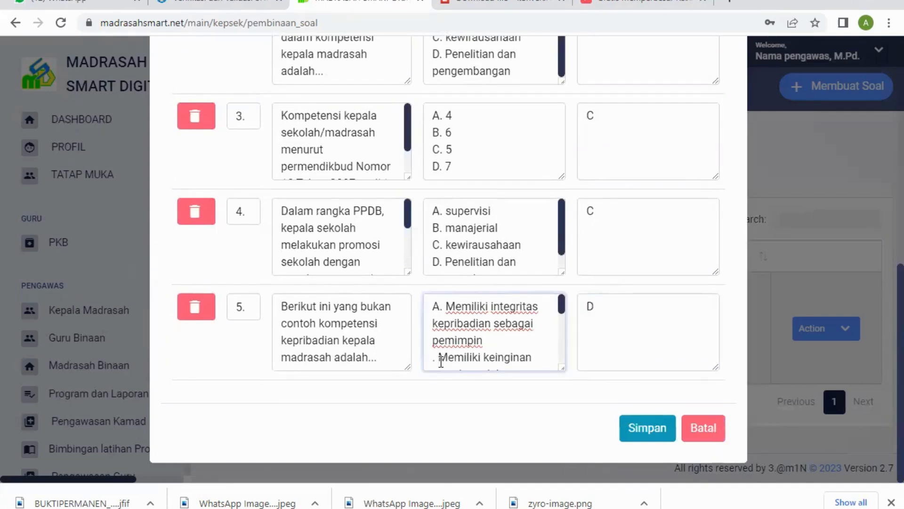
pyautogui.write('C')
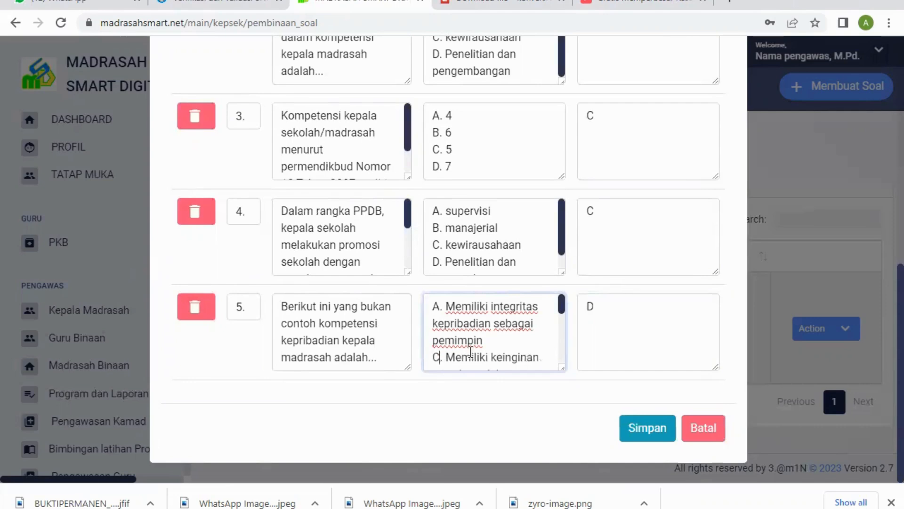
pyautogui.scroll(-2, 471, 352)
pyautogui.scroll(-2, 471, 352)
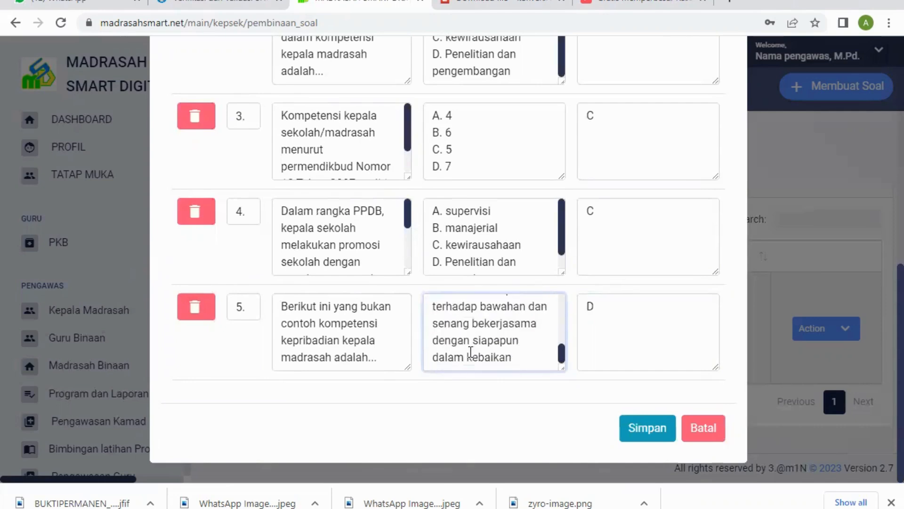
pyautogui.scroll(2, 471, 352)
pyautogui.click(440, 325)
pyautogui.press('BackSpace')
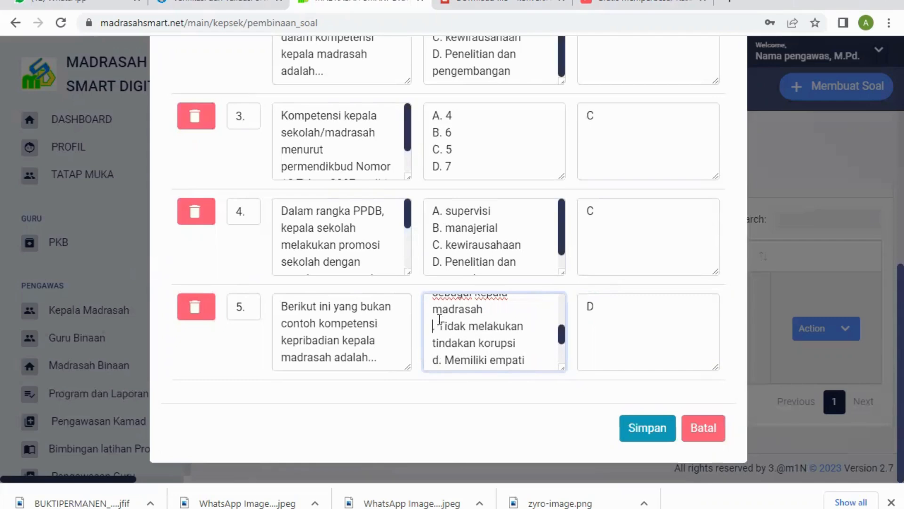
pyautogui.write('C')
pyautogui.click(441, 361)
pyautogui.press('BackSpace')
pyautogui.write('D')
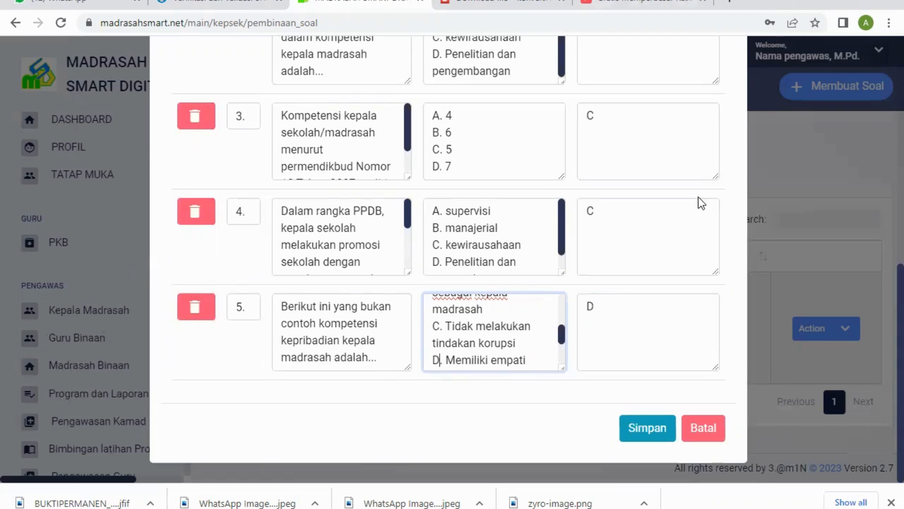
pyautogui.click(661, 436)
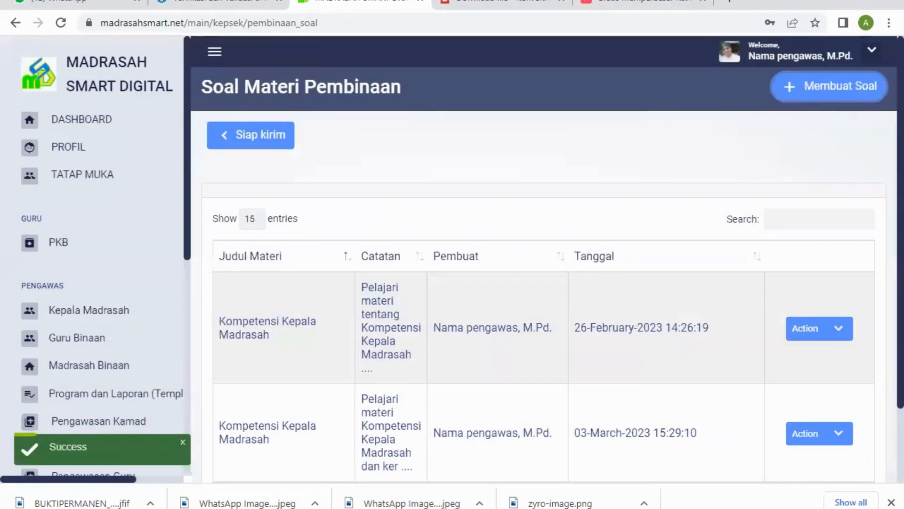
# Step: Look over the Soal Materi Pembinaan list and check the actions offered for the 03-March-2023 question set
pyautogui.scroll(-1, 727, 428)
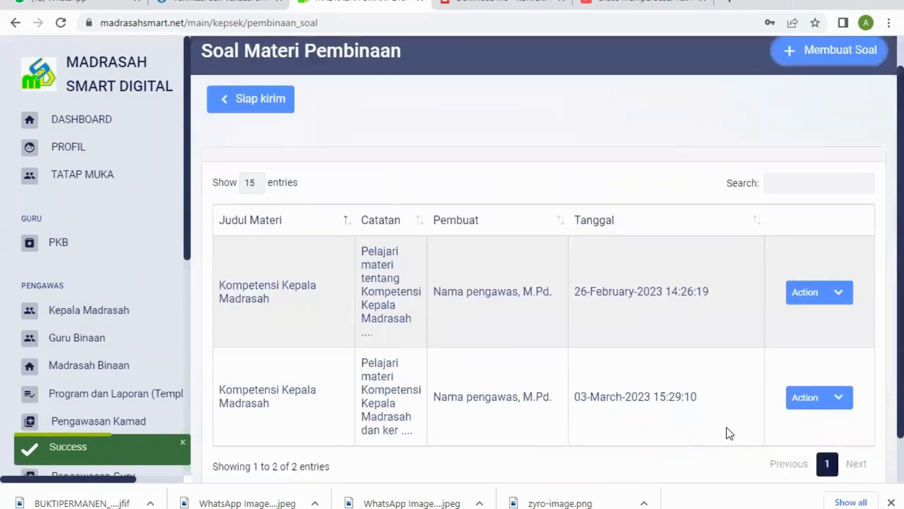
pyautogui.scroll(-1, 727, 427)
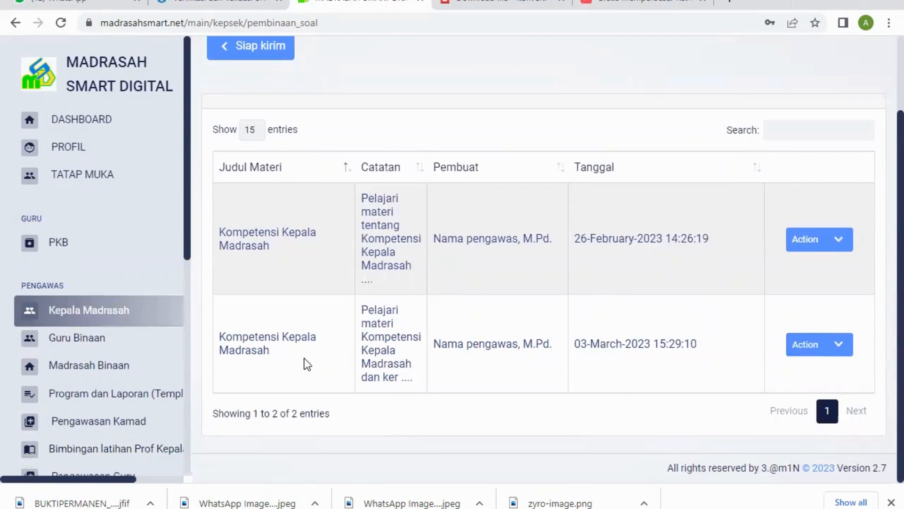
pyautogui.scroll(2, 675, 338)
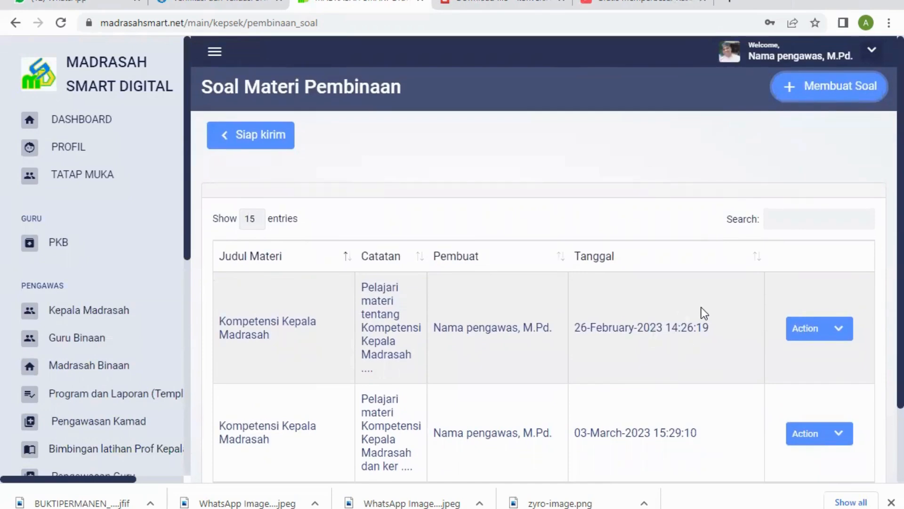
pyautogui.scroll(-2, 702, 307)
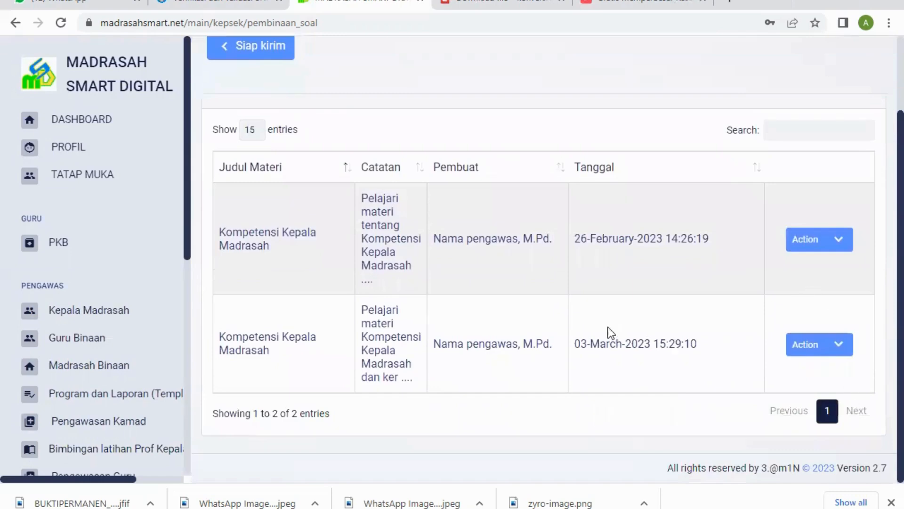
pyautogui.scroll(1, 682, 284)
pyautogui.scroll(1, 682, 283)
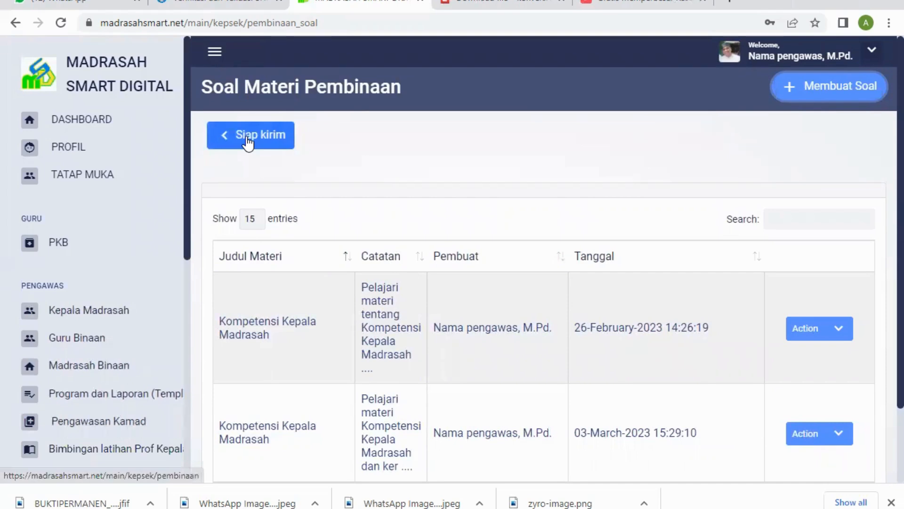
pyautogui.click(846, 439)
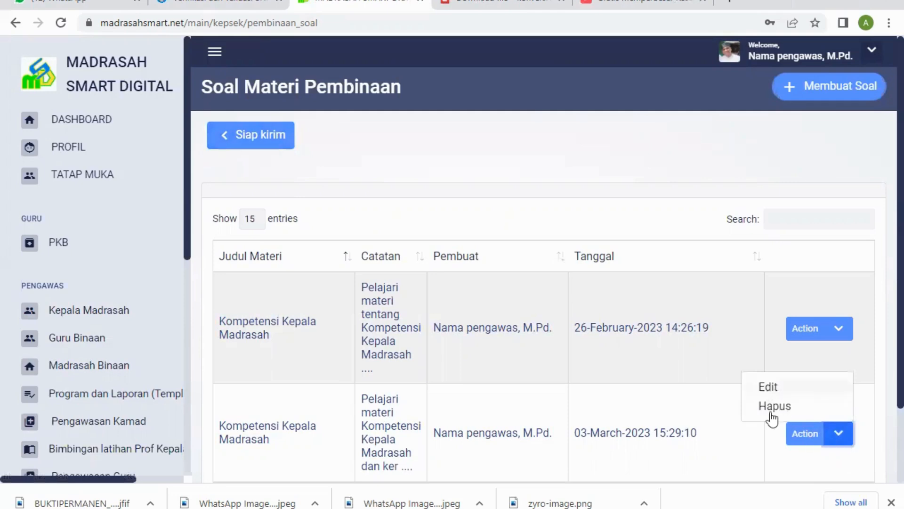
pyautogui.click(698, 159)
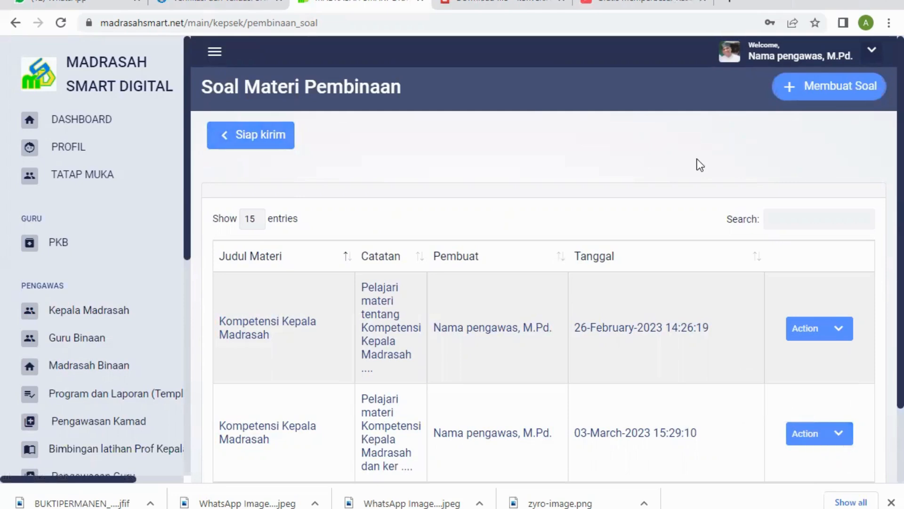
# Step: Return to the Pembinaan Kepala Madrasah page and open a new Kirim Materi Pembinaan form
pyautogui.click(279, 142)
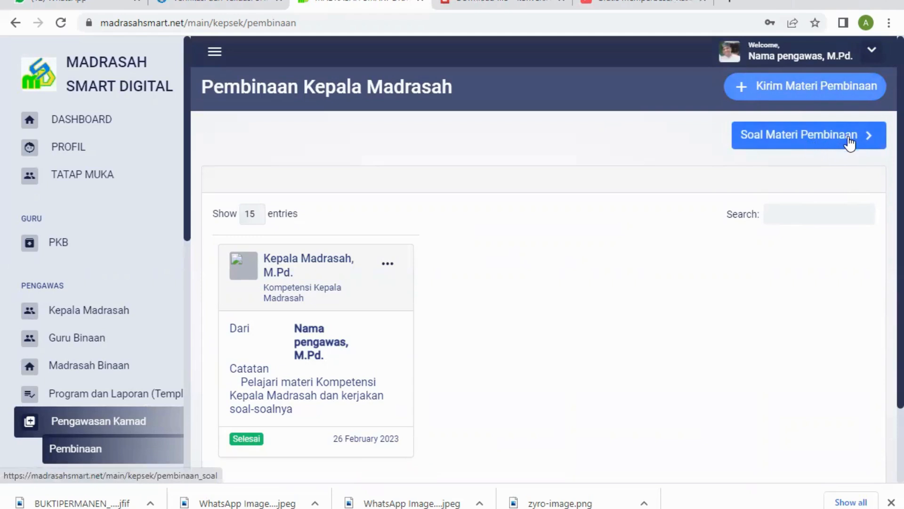
pyautogui.click(801, 92)
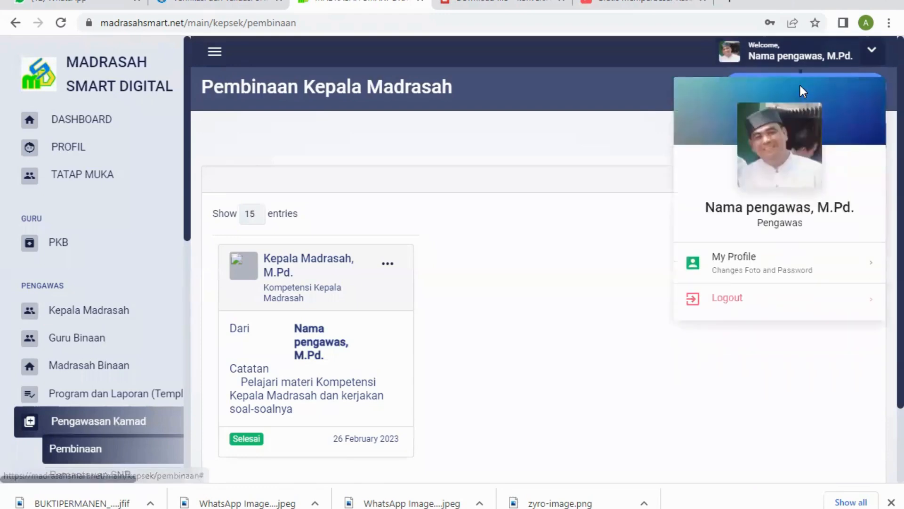
pyautogui.click(802, 90)
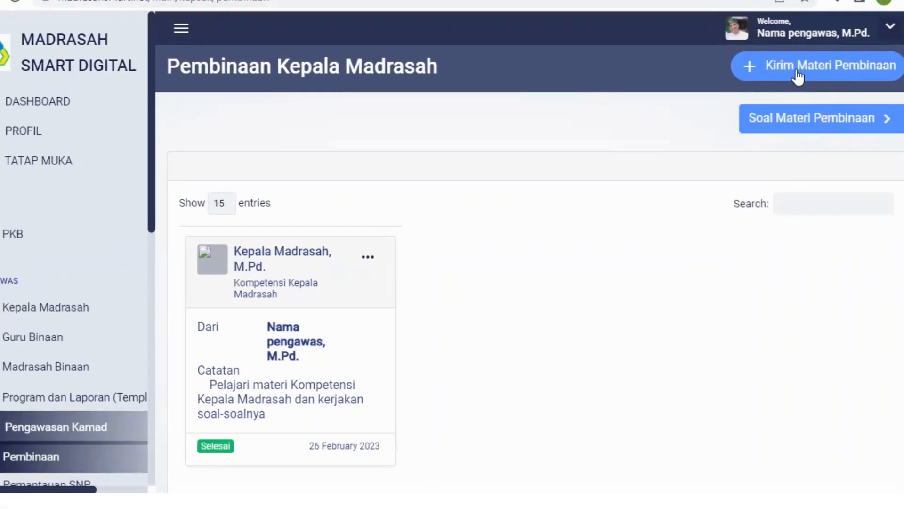
pyautogui.click(795, 67)
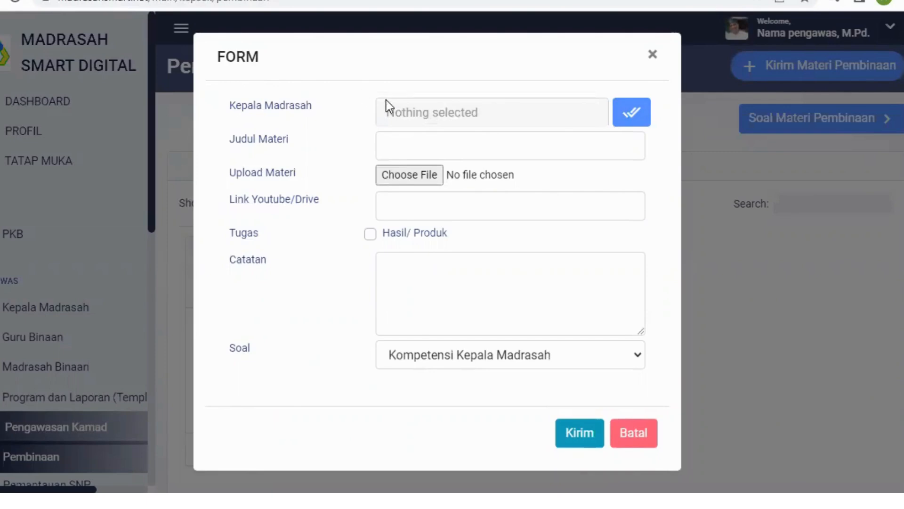
# Step: Select all available madrasah heads as recipients and set the material title to "Kompetensi Kepala Madrasah"
pyautogui.click(635, 114)
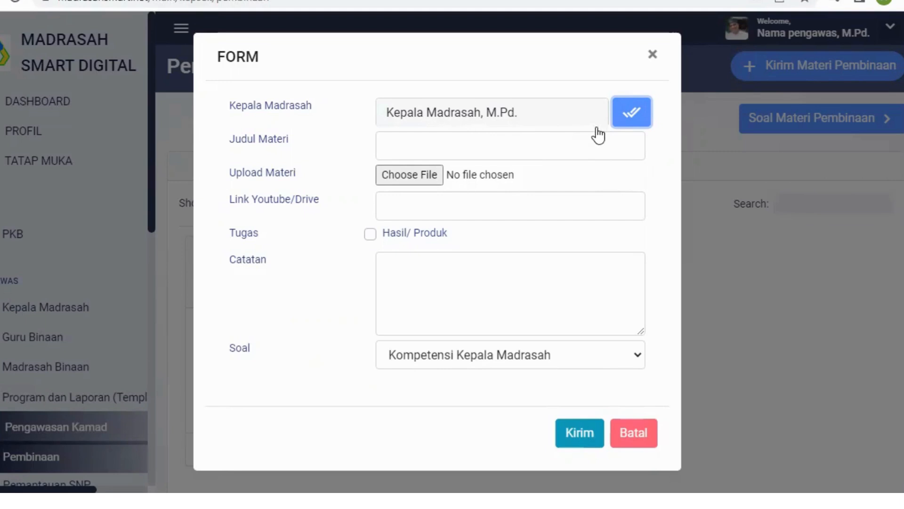
pyautogui.click(417, 144)
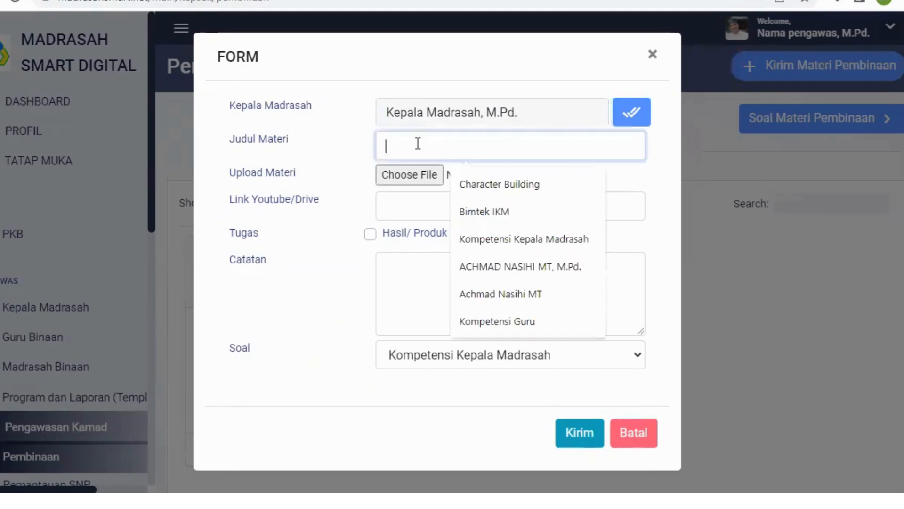
pyautogui.click(532, 238)
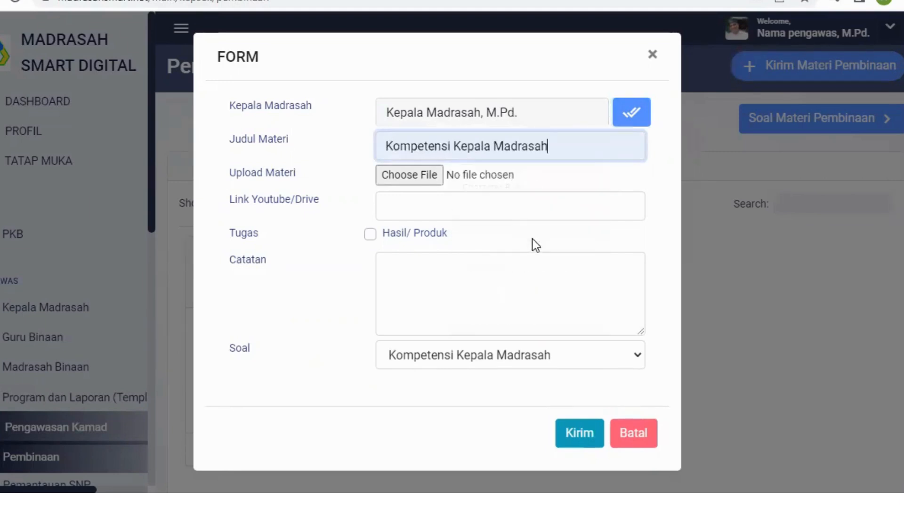
# Step: Attach the PDF "KOMPETENSI KEPALA SEKOLAH" from the MADRASAH SMART DIGITAL folder in Documents as the coaching material
pyautogui.click(421, 176)
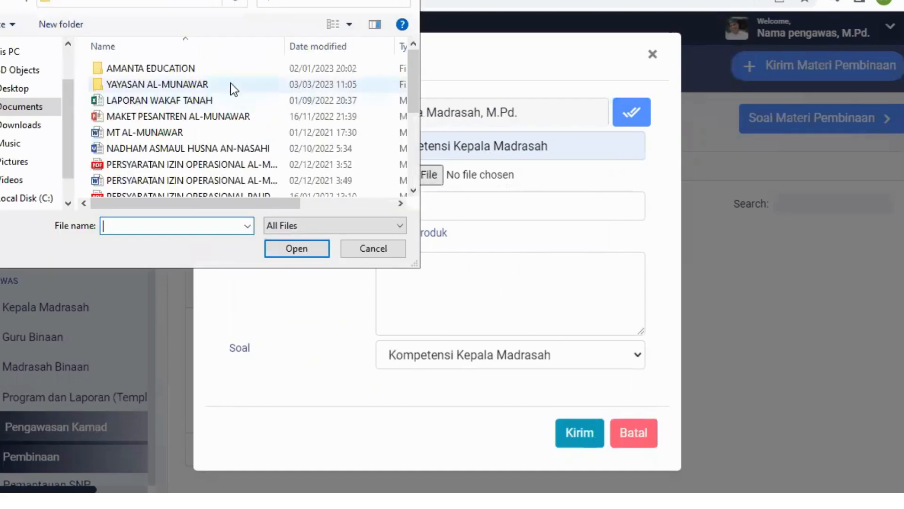
pyautogui.click(12, 112)
pyautogui.scroll(-3, 183, 134)
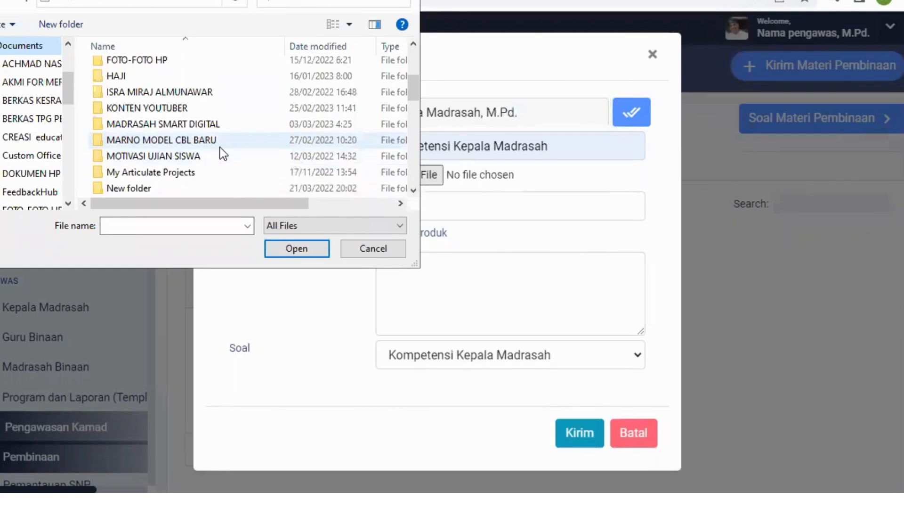
pyautogui.doubleClick(208, 123)
pyautogui.scroll(-3, 243, 128)
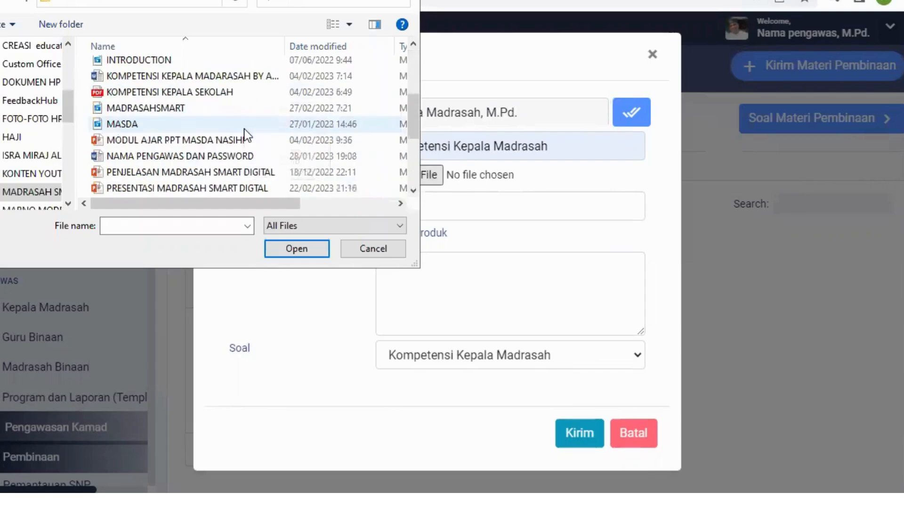
pyautogui.scroll(-3, 244, 129)
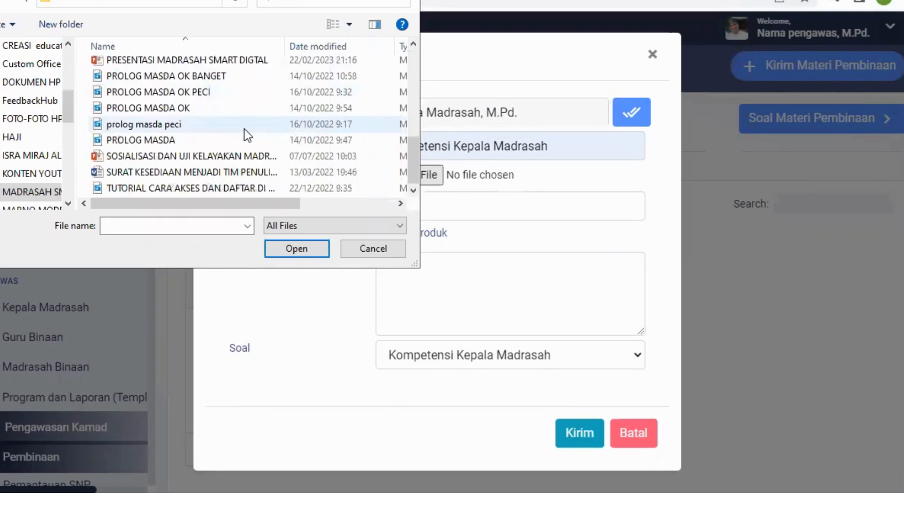
pyautogui.scroll(3, 245, 135)
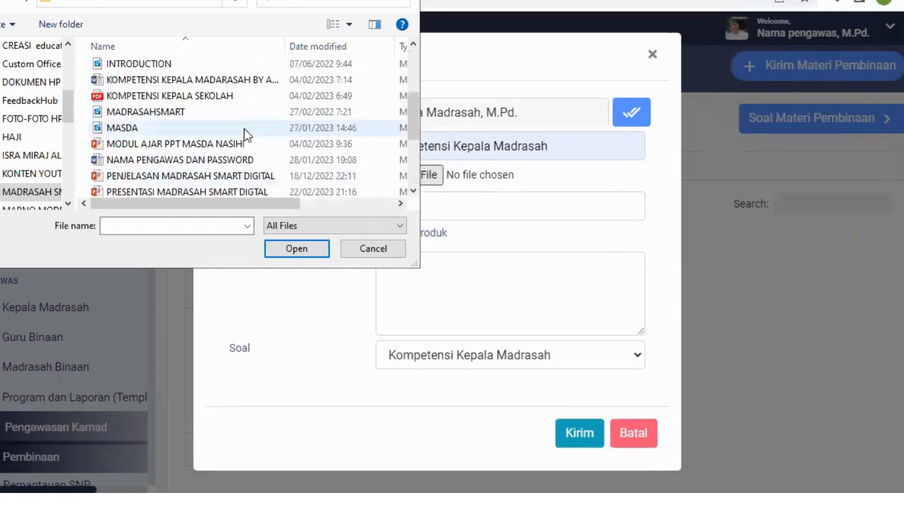
pyautogui.click(215, 97)
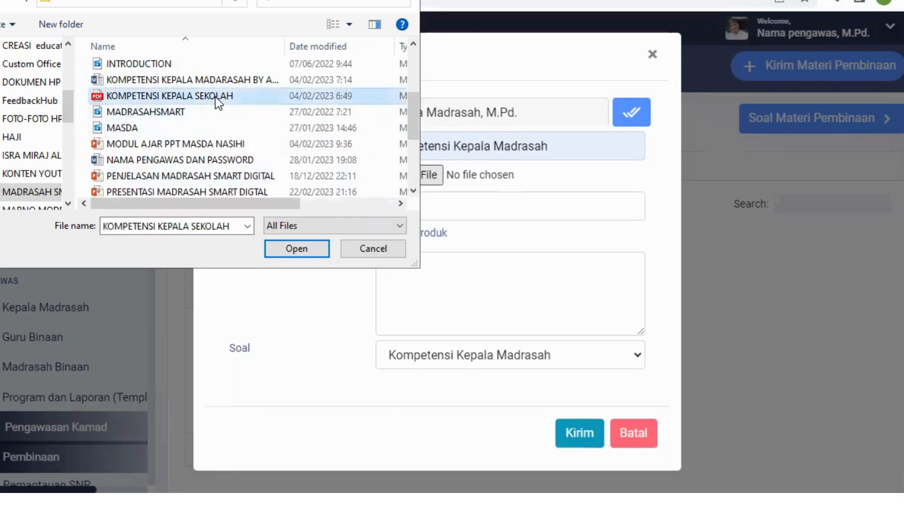
pyautogui.click(306, 250)
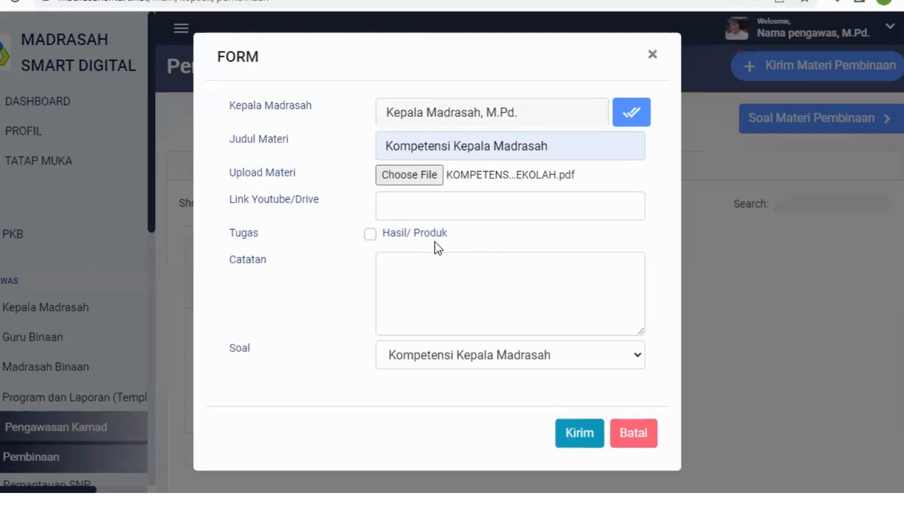
# Step: Enter the note "Pelajari materi Kompetensi Kamad dan kerjakan soal-soalnya" and send the coaching material
pyautogui.click(415, 274)
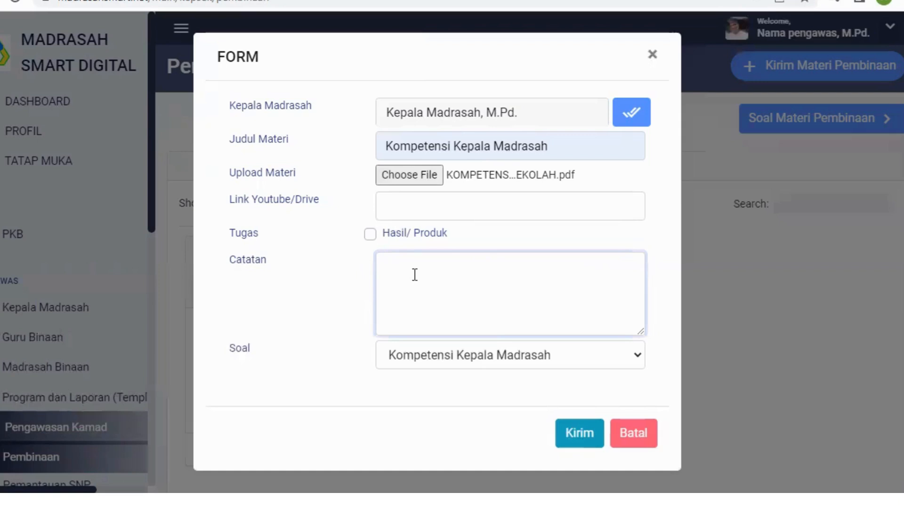
pyautogui.write('Pelajari materi Komp')
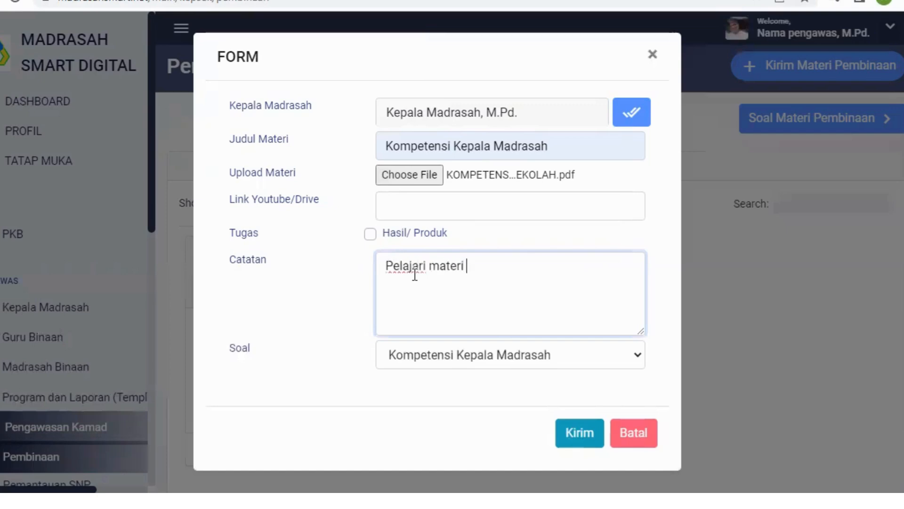
pyautogui.write('ete')
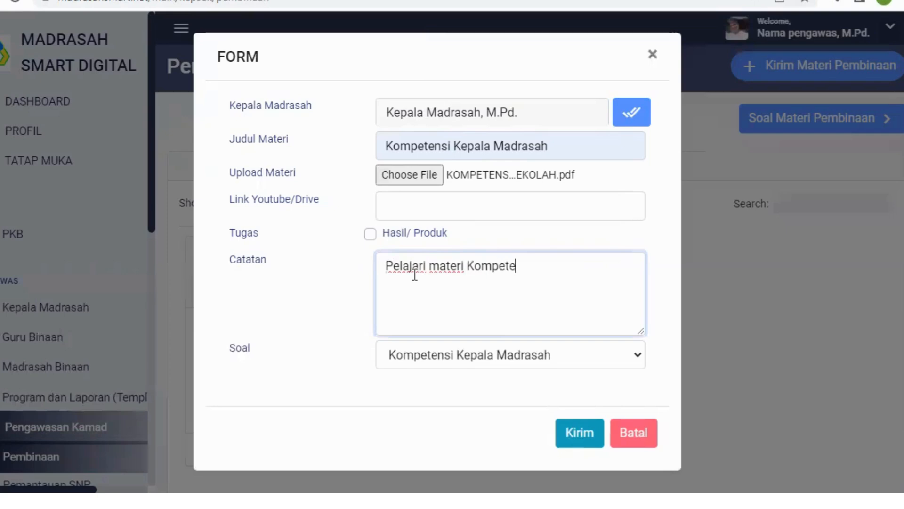
pyautogui.write('nsi Kamad dan kerja')
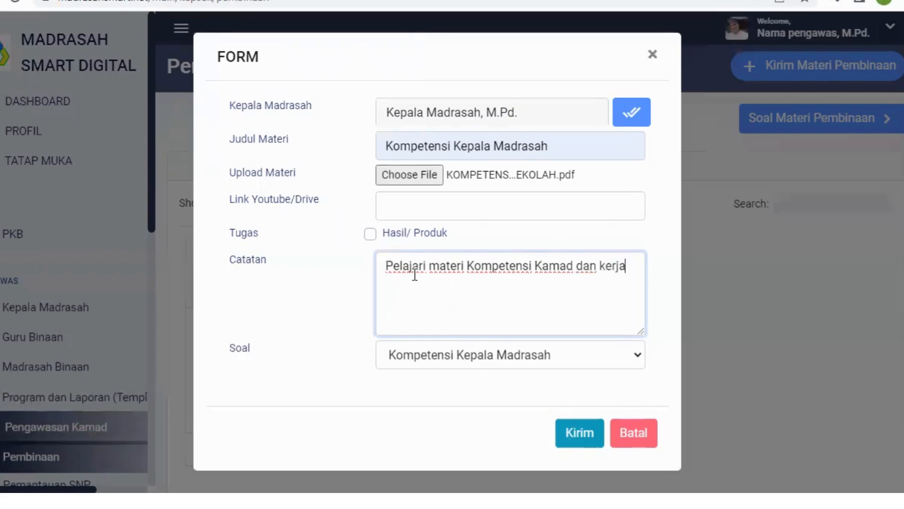
pyautogui.write('kan soal')
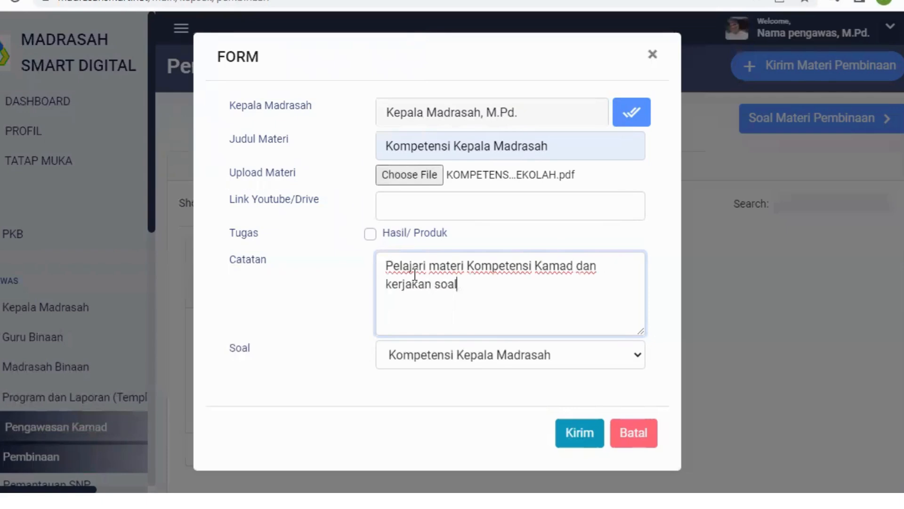
pyautogui.write('-soalnya')
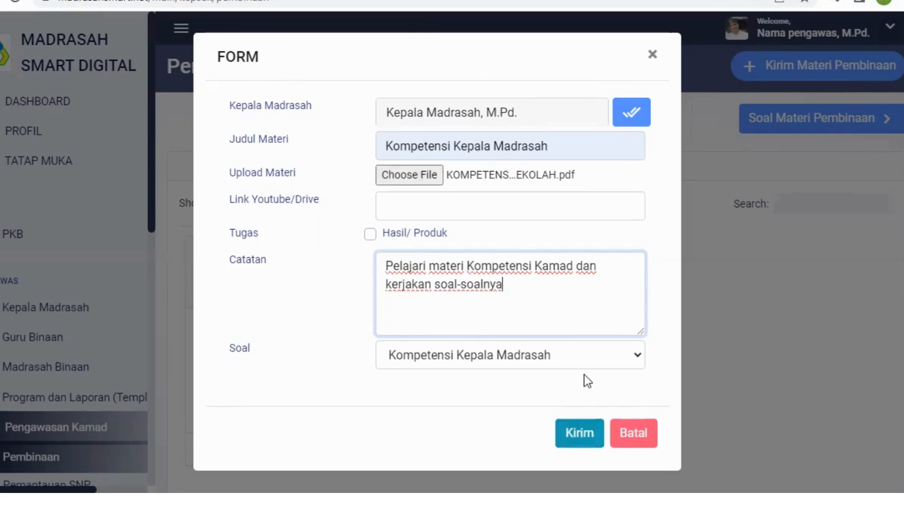
pyautogui.click(583, 437)
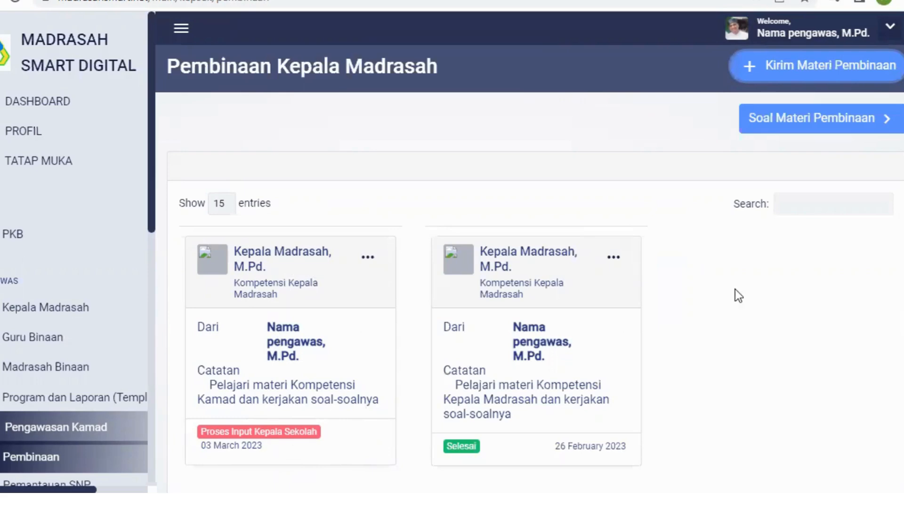
# Step: Check which actions are offered for the coaching material sent on 03 March 2023
pyautogui.scroll(-2, 735, 283)
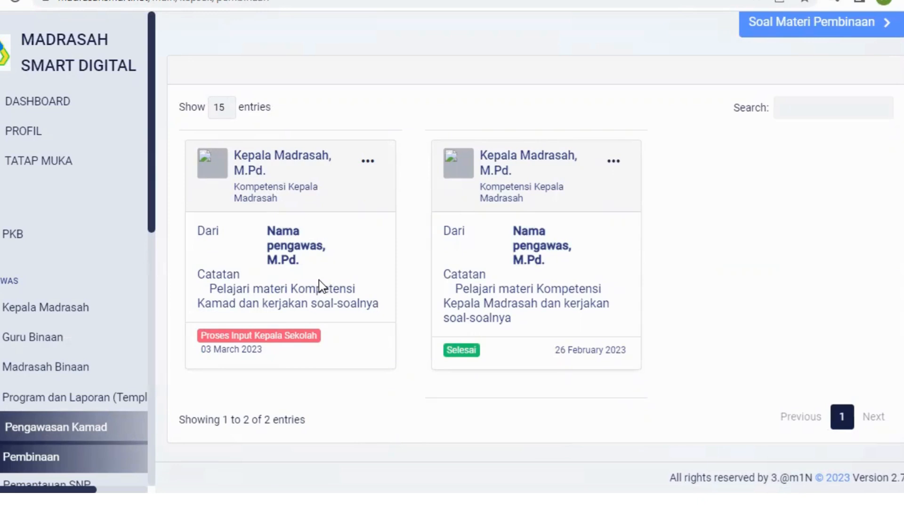
pyautogui.click(368, 165)
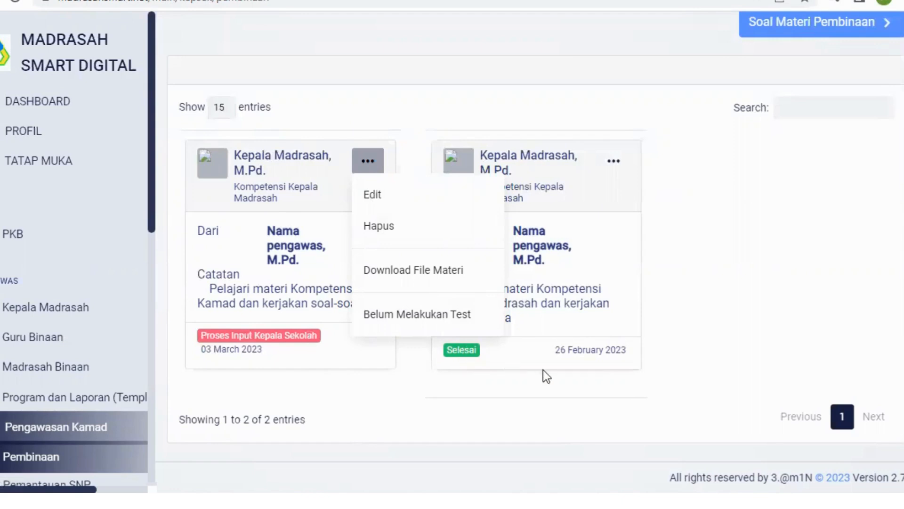
pyautogui.click(723, 367)
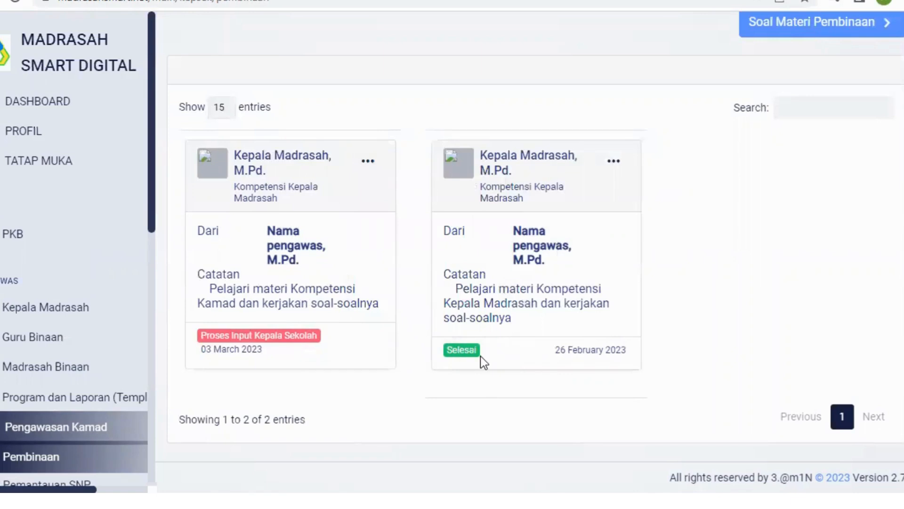
# Step: Review the Hasil Uji Kompetensi of the completed 26 February 2023 coaching material, close it, and recheck that entry's available actions
pyautogui.click(615, 164)
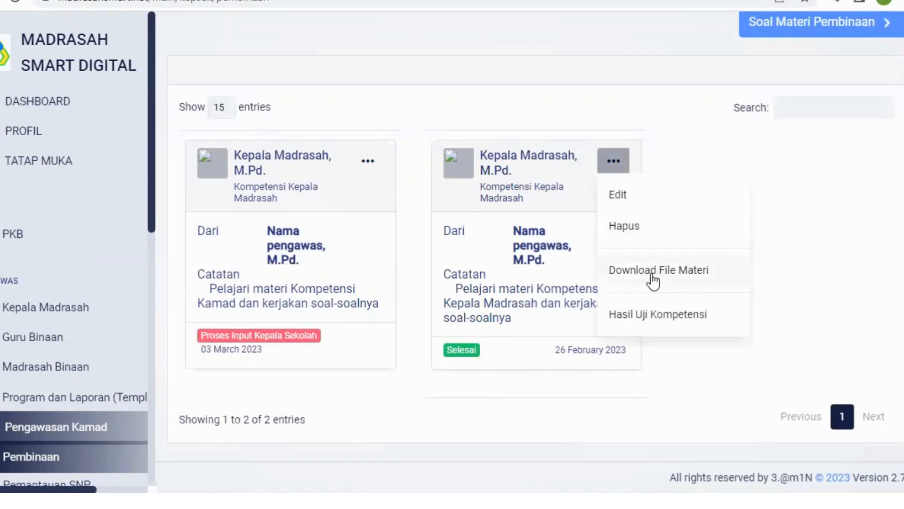
pyautogui.click(644, 315)
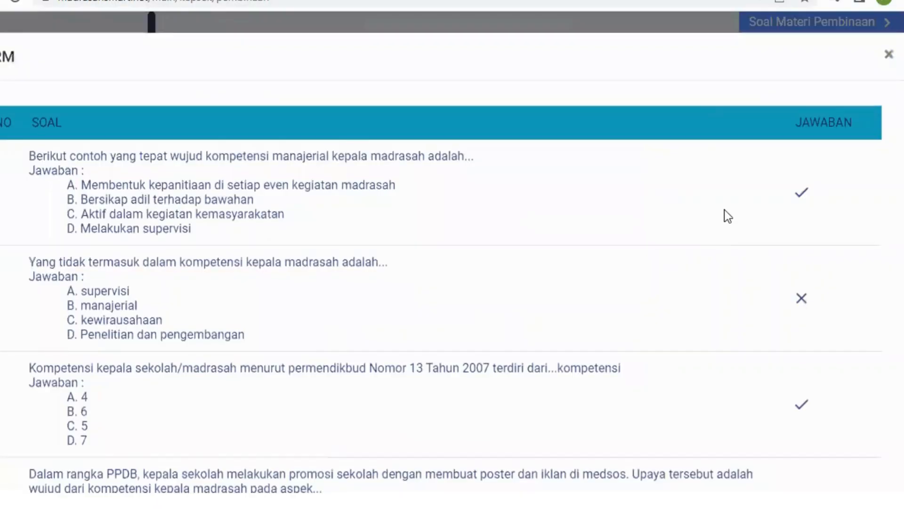
pyautogui.scroll(-7, 736, 198)
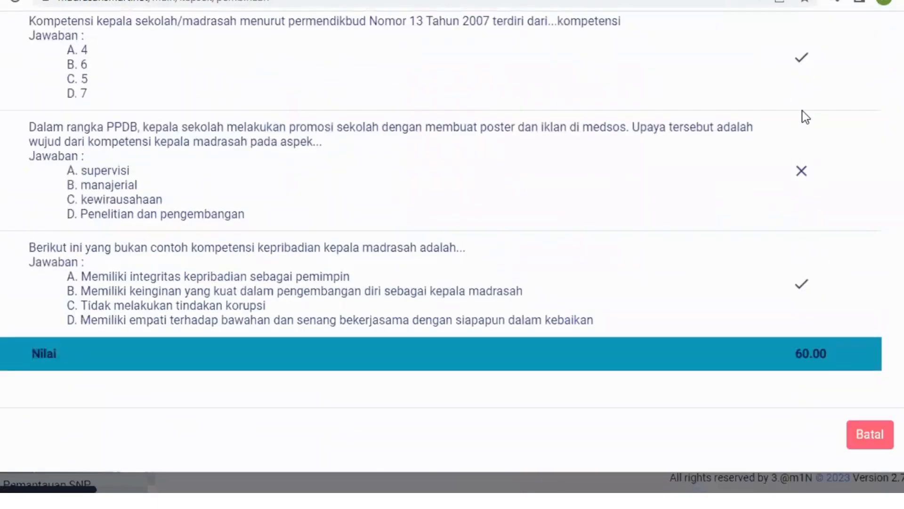
pyautogui.scroll(5, 807, 92)
pyautogui.scroll(-5, 807, 93)
pyautogui.click(875, 433)
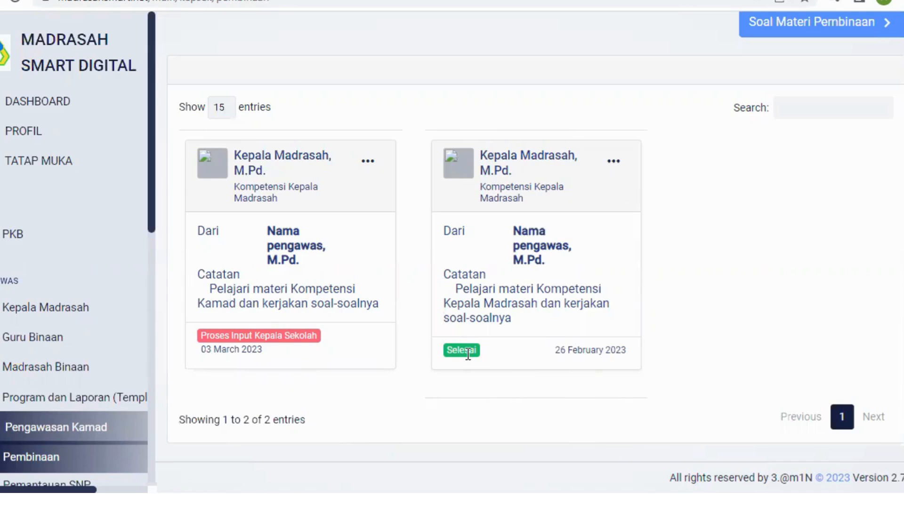
pyautogui.click(615, 162)
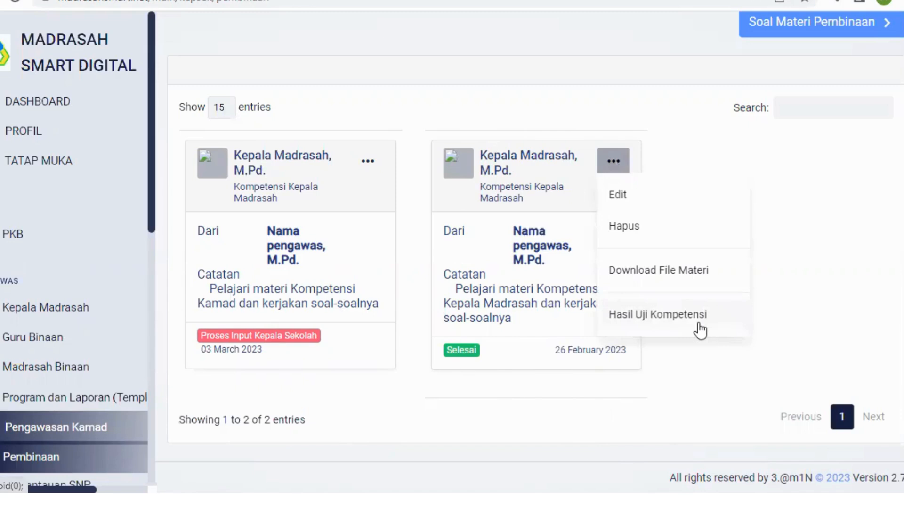
pyautogui.click(746, 360)
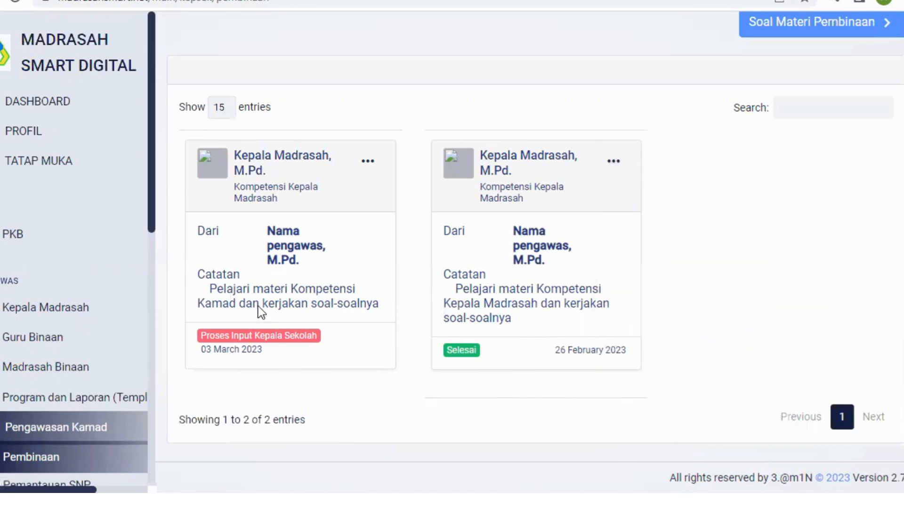
# Step: Go to the Pemantauan SNP page and look over the Pemantauan Mutu Lulusan instrument sent on 26 February 2023
pyautogui.scroll(-3, 132, 329)
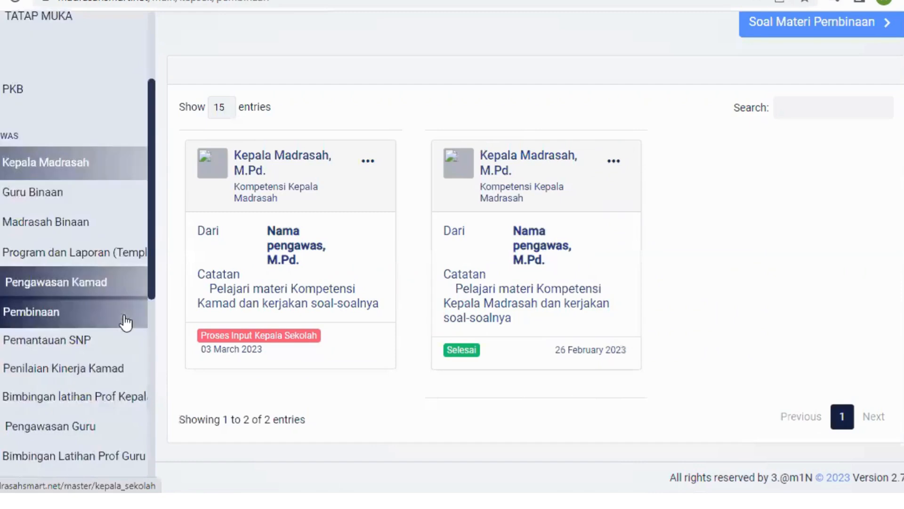
pyautogui.click(88, 333)
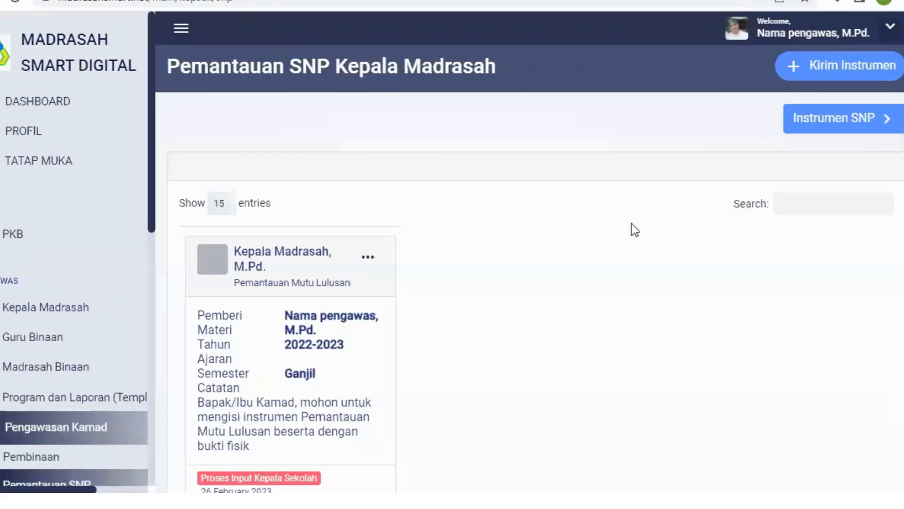
pyautogui.scroll(-3, 476, 322)
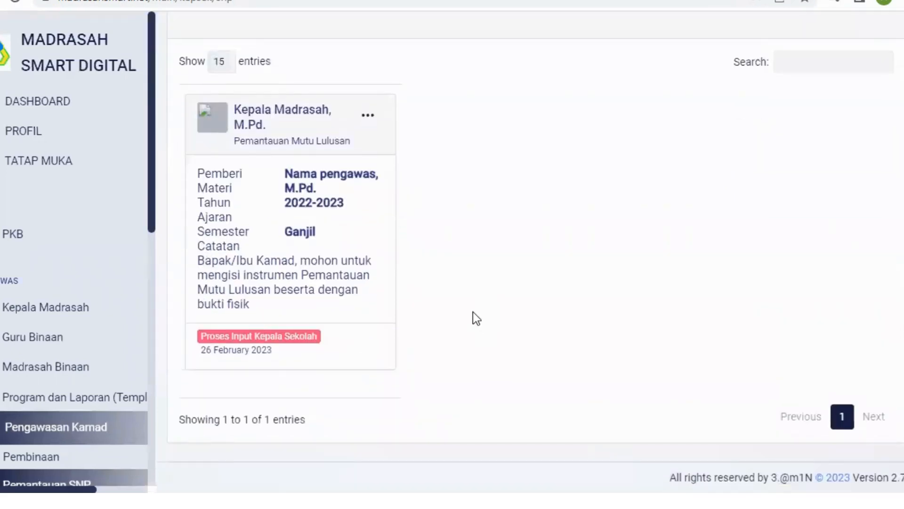
pyautogui.scroll(3, 473, 312)
pyautogui.scroll(-3, 472, 312)
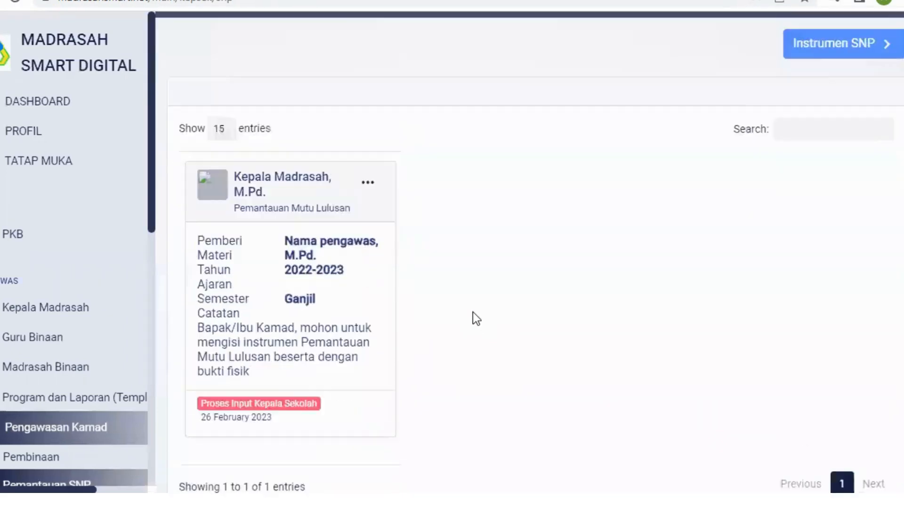
pyautogui.scroll(3, 473, 312)
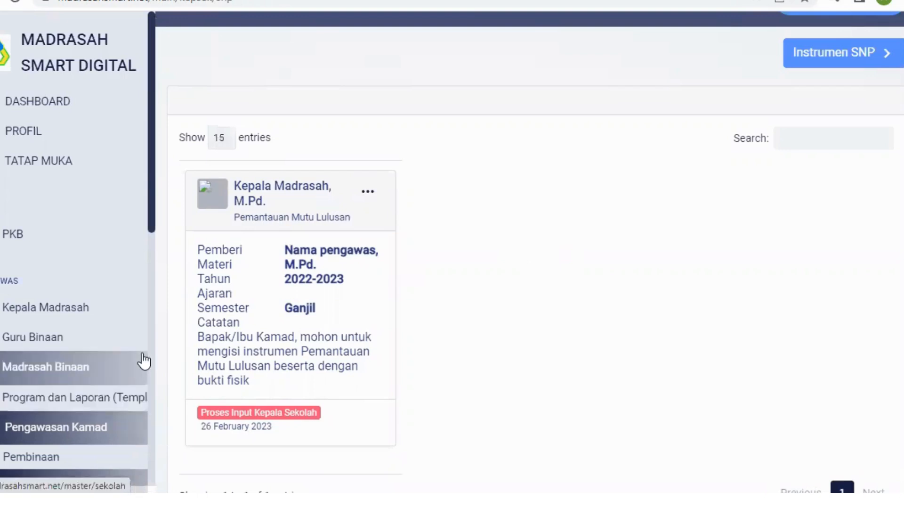
pyautogui.scroll(-2, 144, 361)
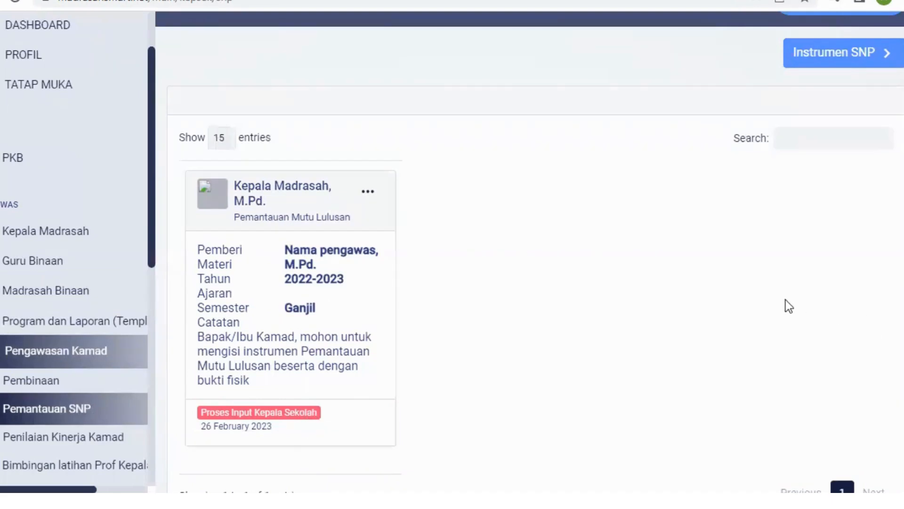
# Step: Go to the Instrumen SNP list and start a new monitoring instrument titled "Mutu Lulusan"
pyautogui.click(856, 59)
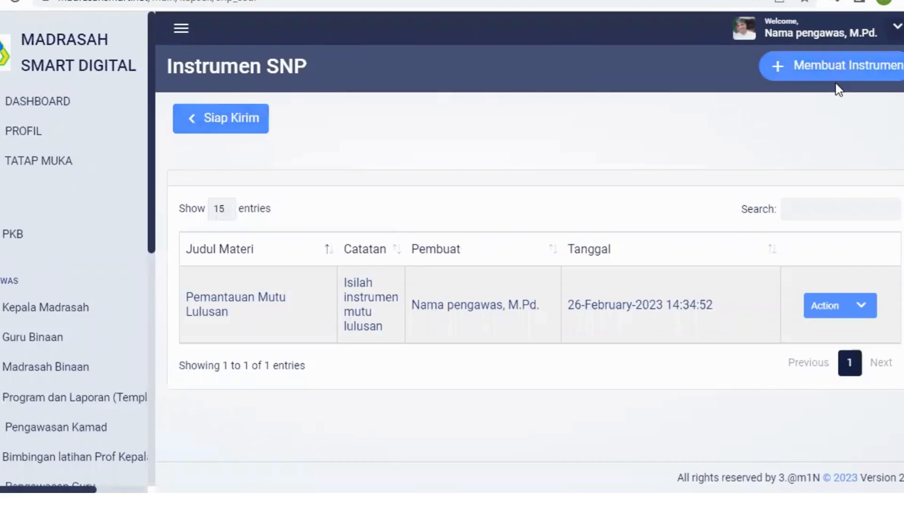
pyautogui.click(858, 70)
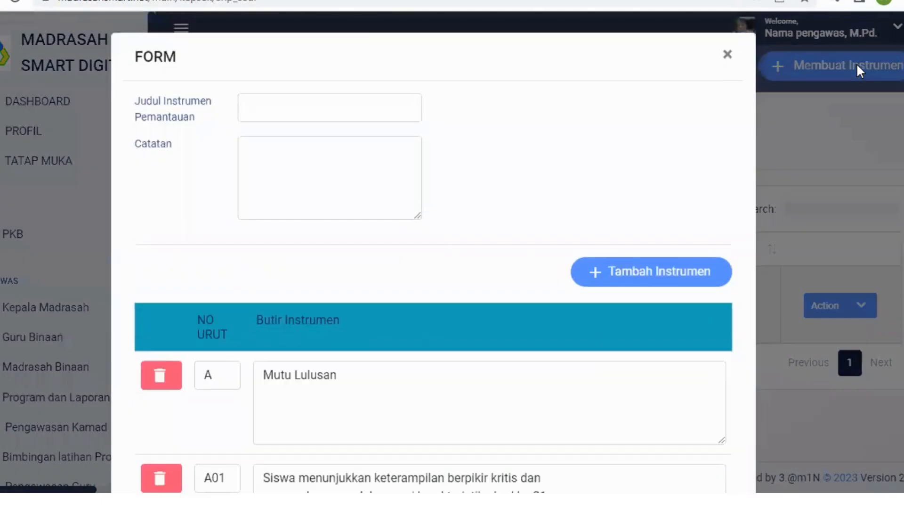
pyautogui.click(269, 99)
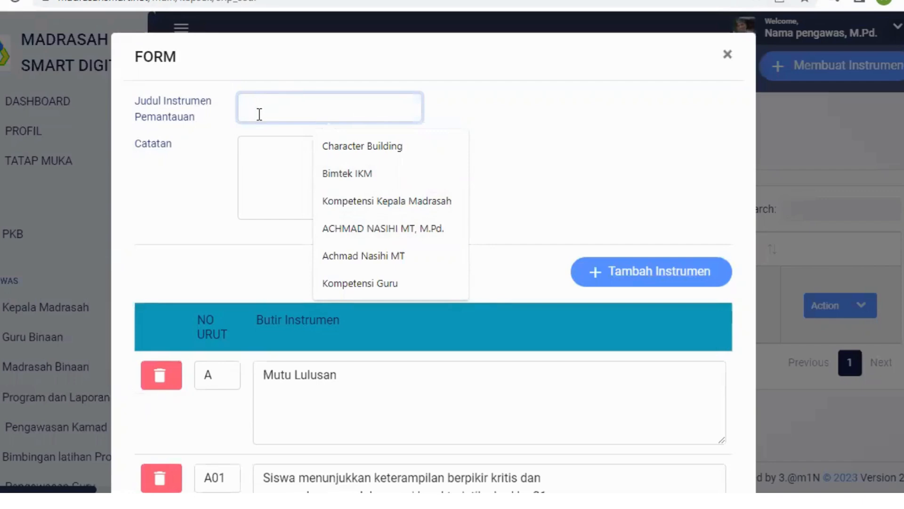
pyautogui.write('Mutu')
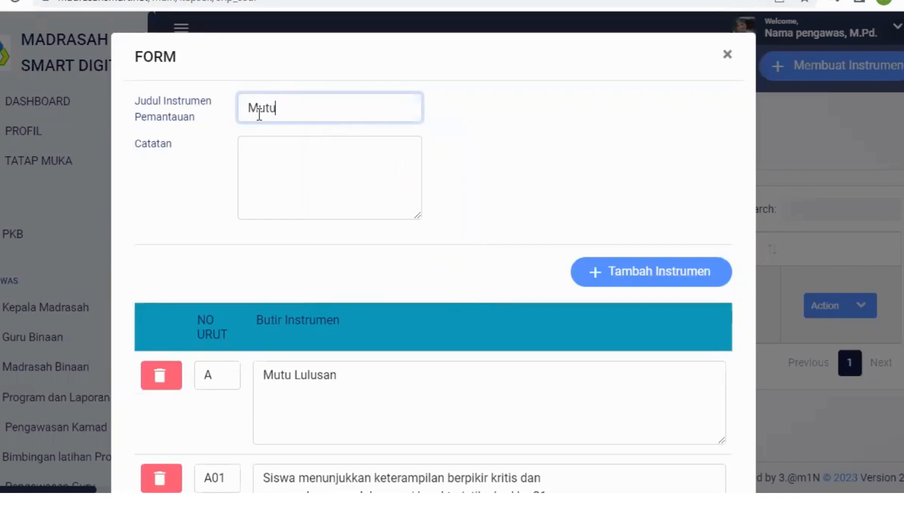
pyautogui.write(' Lulusan')
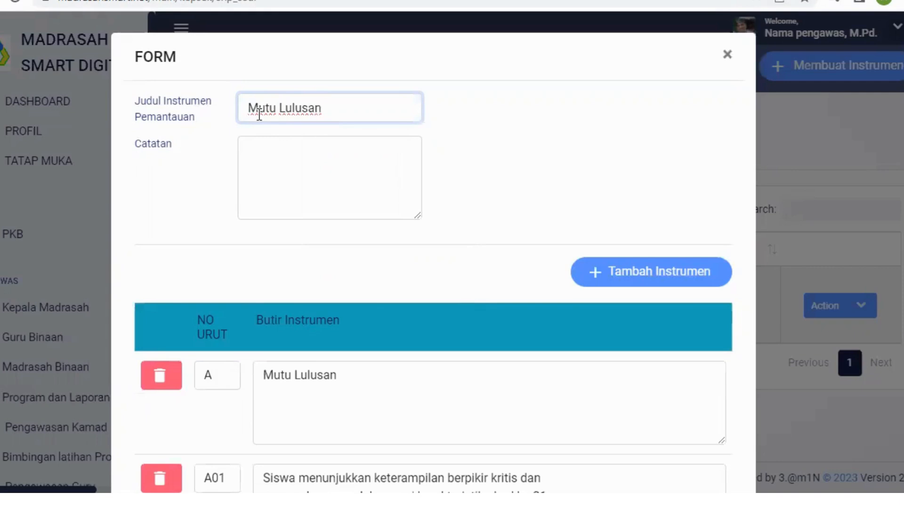
# Step: Enter the note "Isilah instrumen mutu lulusan" for the new instrument
pyautogui.click(274, 149)
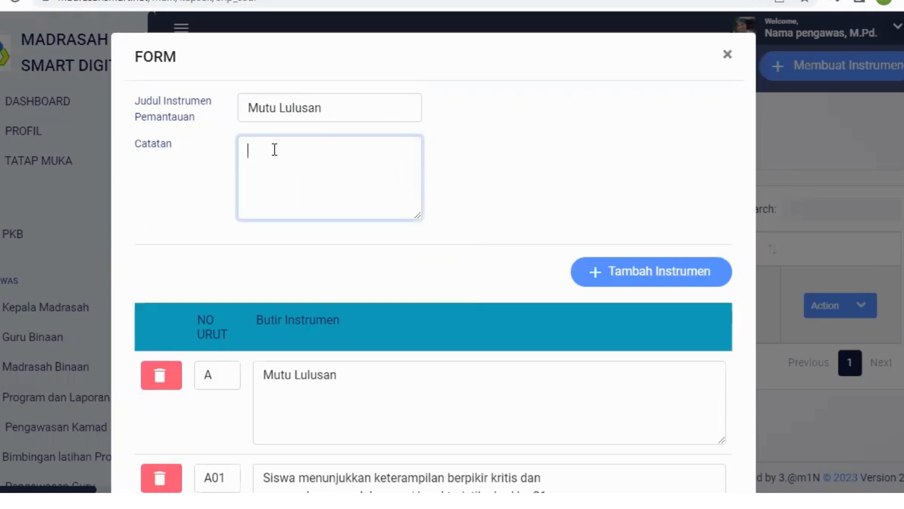
pyautogui.write('Isilah instrumen mutu lulusan')
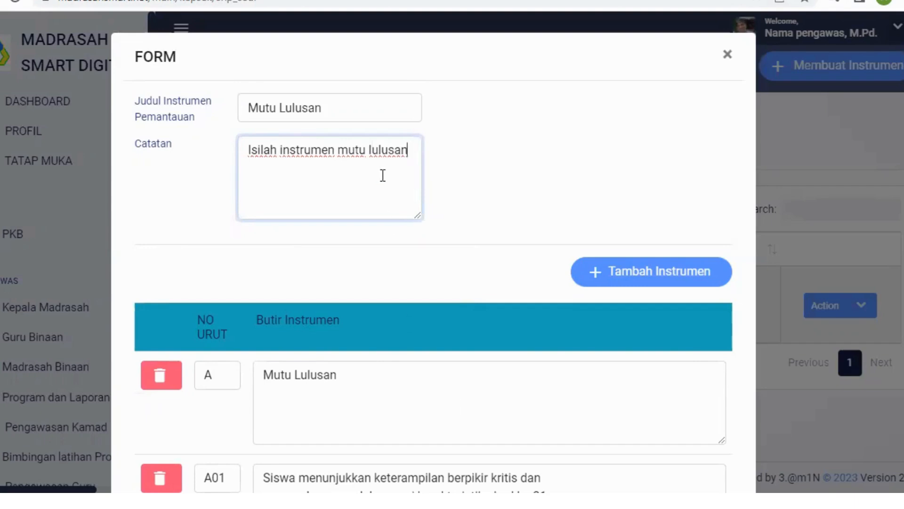
# Step: Reword the instrument's note to read "Isilah instrumen Standar kelulusan"
pyautogui.click(368, 149)
pyautogui.press('BackSpace')
pyautogui.press('BackSpace')
pyautogui.press('BackSpace')
pyautogui.press('BackSpace')
pyautogui.write('Standar')
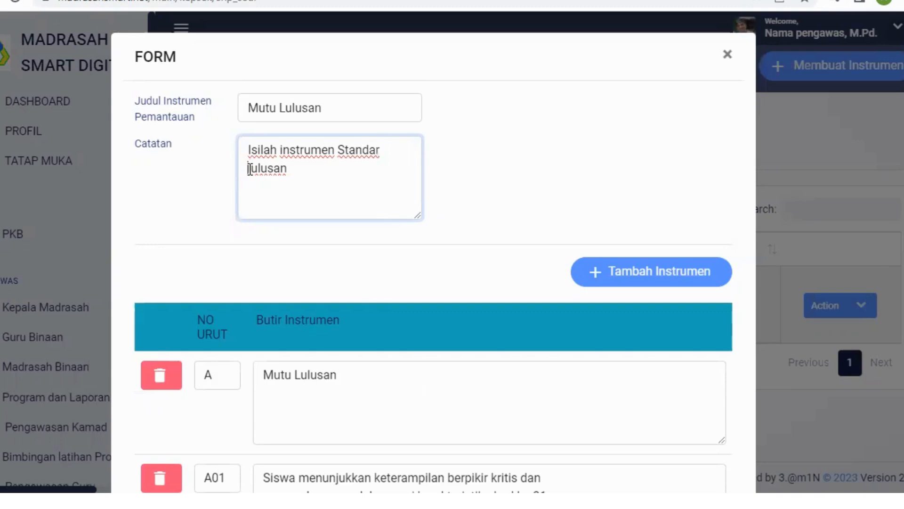
pyautogui.write('ke')
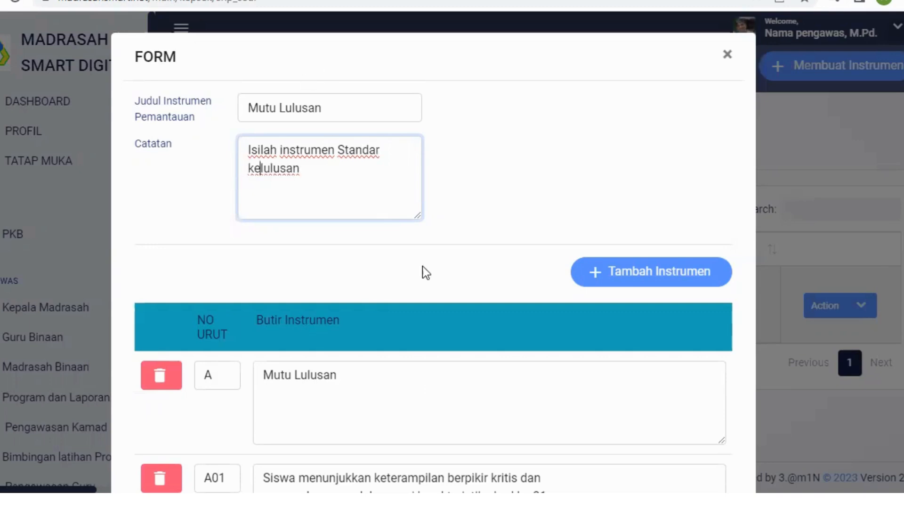
# Step: Change the wording of instrument item A to "Standar kelulusan"
pyautogui.click(311, 382)
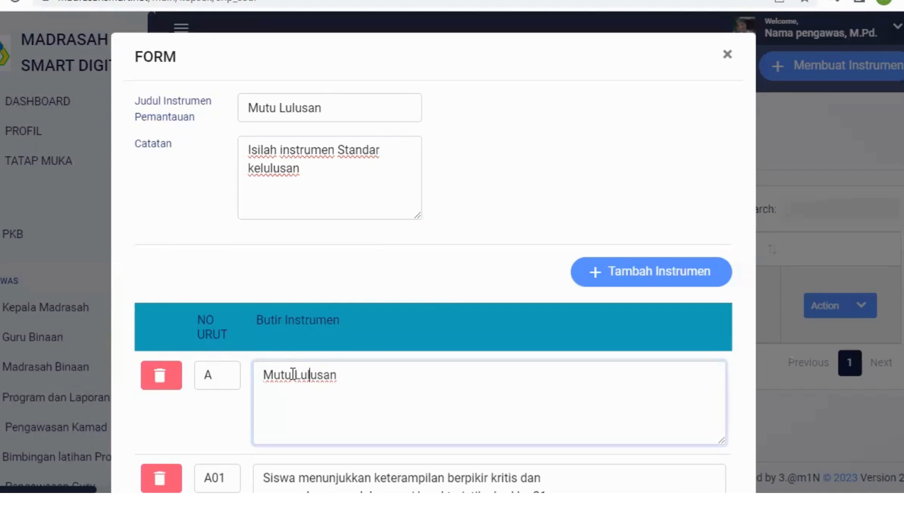
pyautogui.moveTo(292, 375); pyautogui.dragTo(261, 375)
pyautogui.write('Standar ')
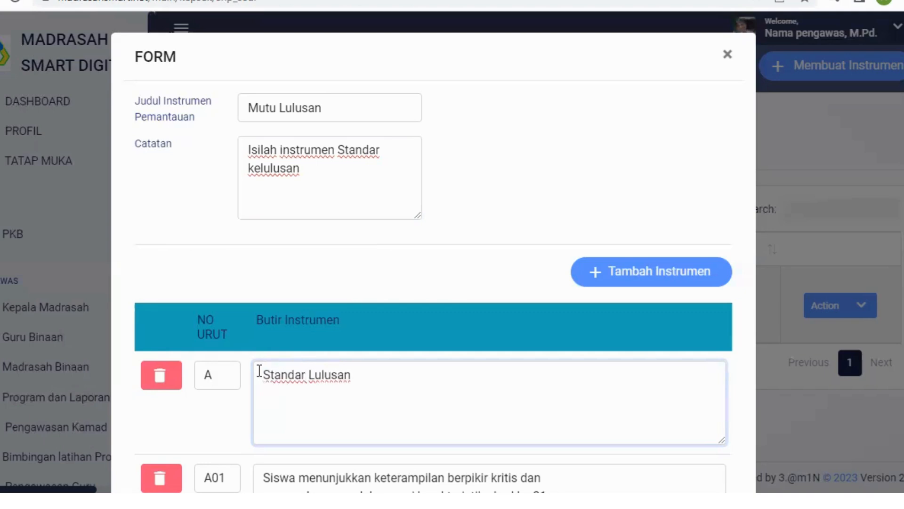
pyautogui.write('ke')
pyautogui.press('Delete')
pyautogui.write('l')
# Step: Look over the prefilled instrument items under heading A, including the wording of item A01
pyautogui.scroll(-3, 452, 389)
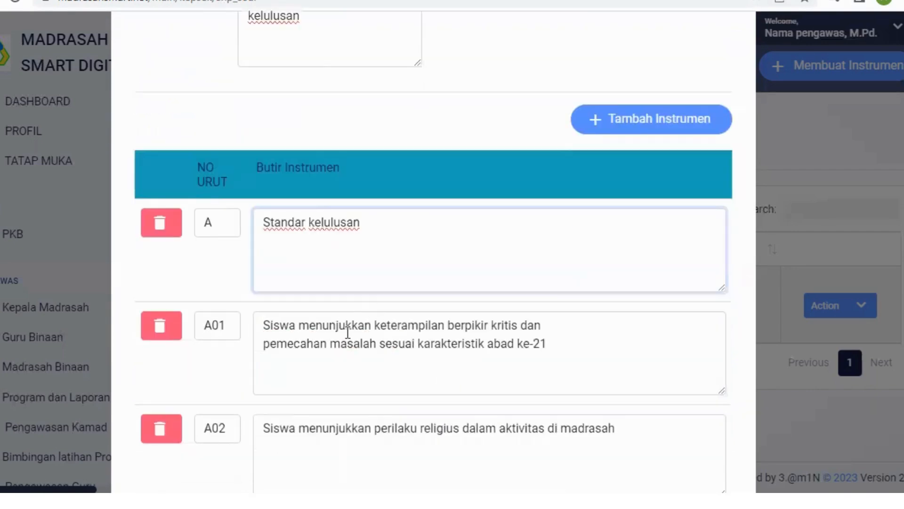
pyautogui.scroll(-3, 454, 289)
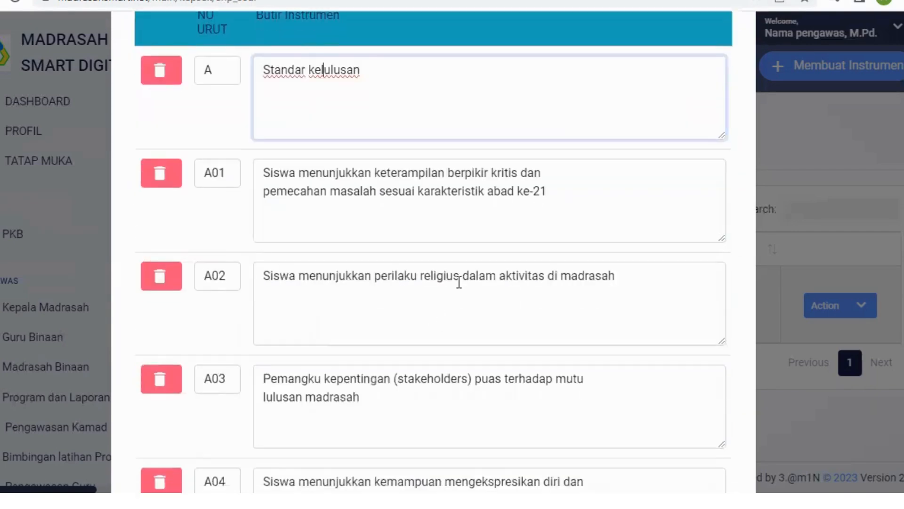
pyautogui.scroll(-7, 461, 282)
pyautogui.scroll(-6, 459, 282)
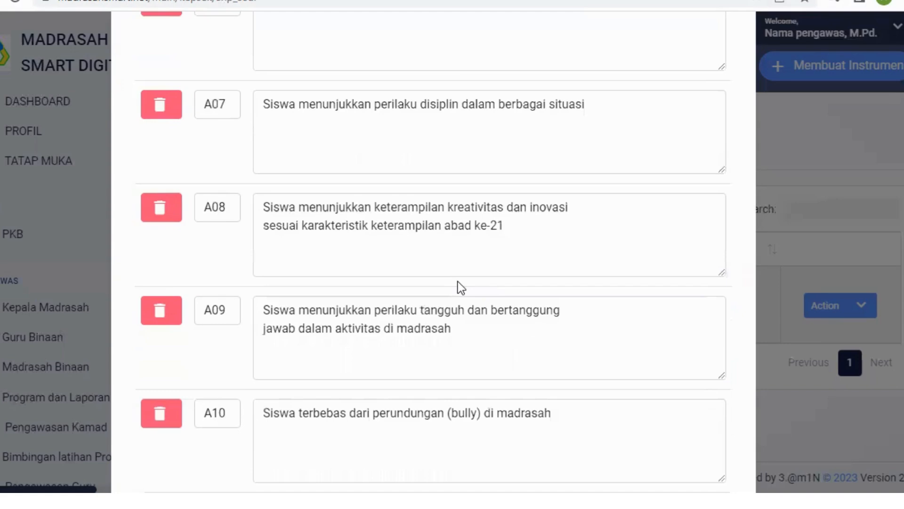
pyautogui.scroll(13, 458, 281)
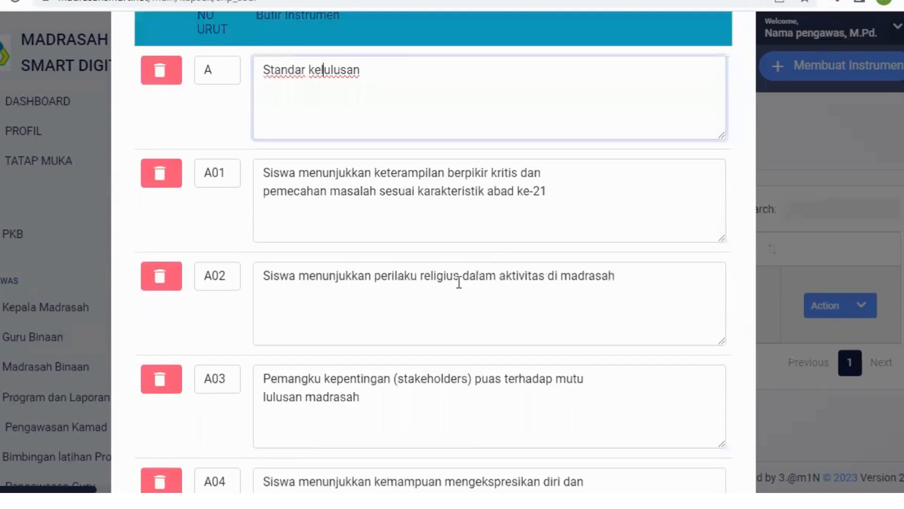
pyautogui.scroll(5, 523, 214)
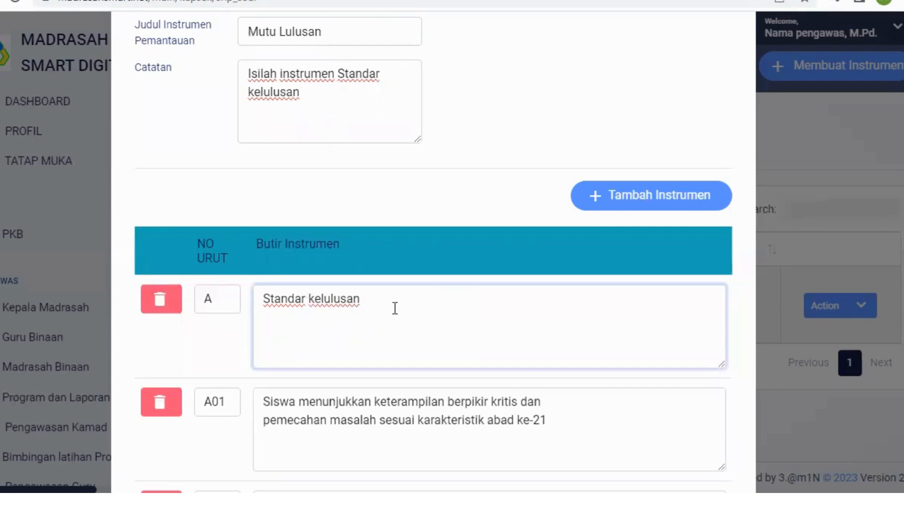
pyautogui.click(359, 415)
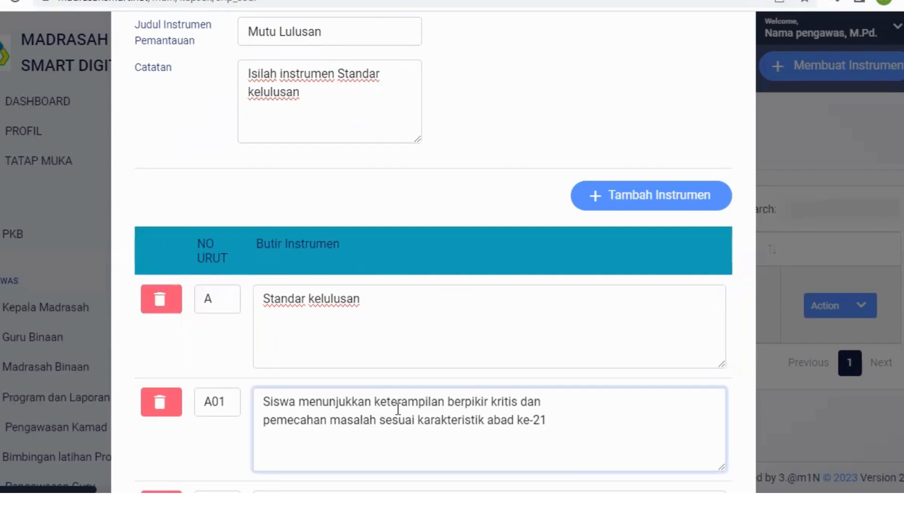
pyautogui.moveTo(398, 408); pyautogui.dragTo(481, 432)
pyautogui.click(568, 422)
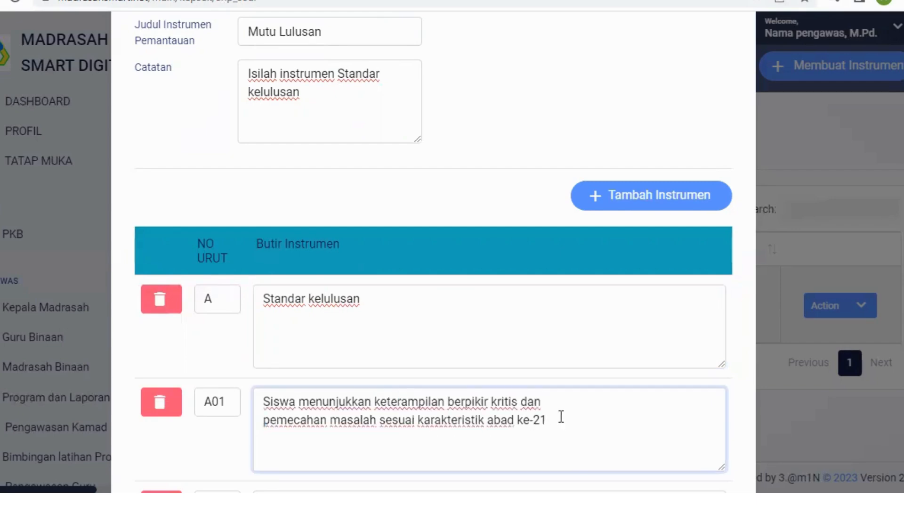
pyautogui.scroll(-15, 563, 419)
pyautogui.scroll(15, 566, 422)
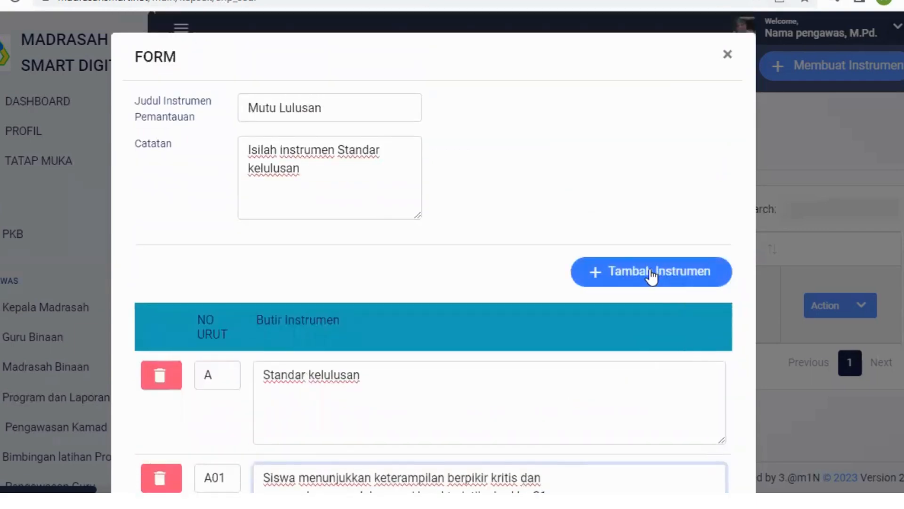
# Step: Add an empty instrument item and check its place in the list after item D13
pyautogui.click(652, 272)
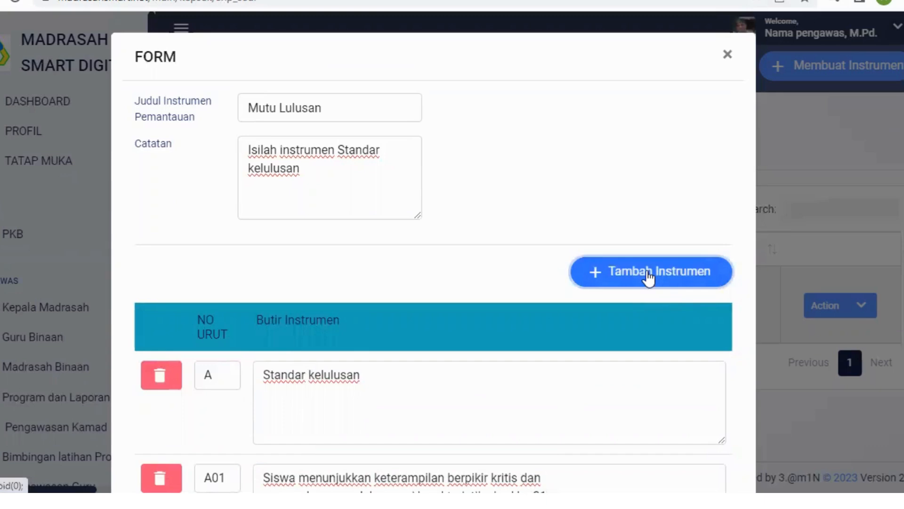
pyautogui.scroll(-15, 649, 278)
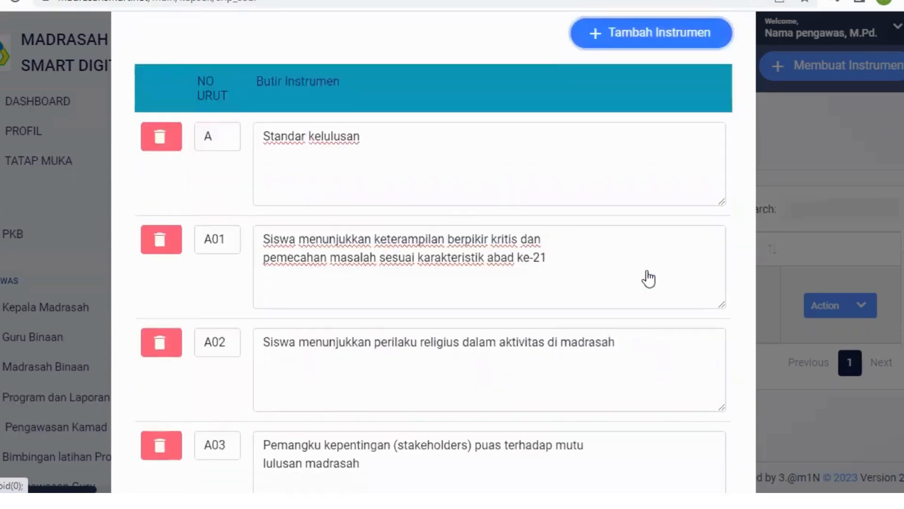
pyautogui.scroll(-20, 649, 270)
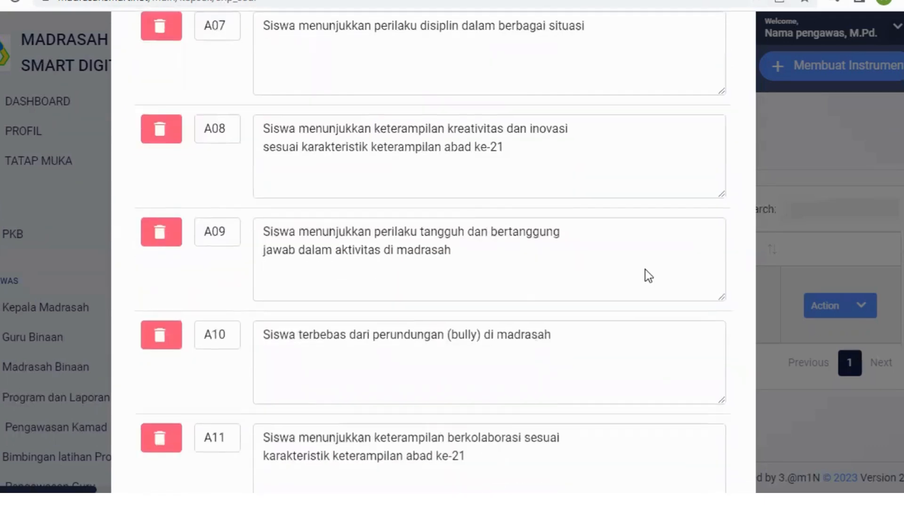
pyautogui.scroll(-15, 645, 269)
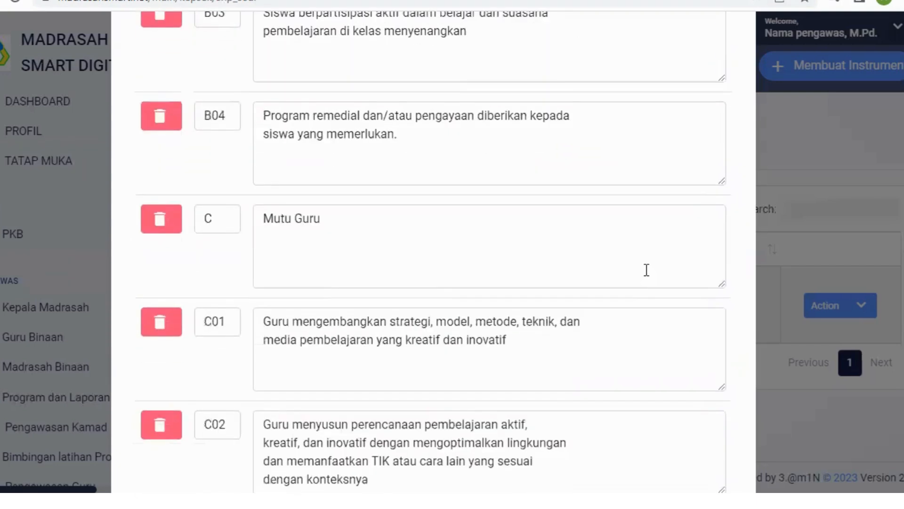
pyautogui.scroll(-5, 647, 270)
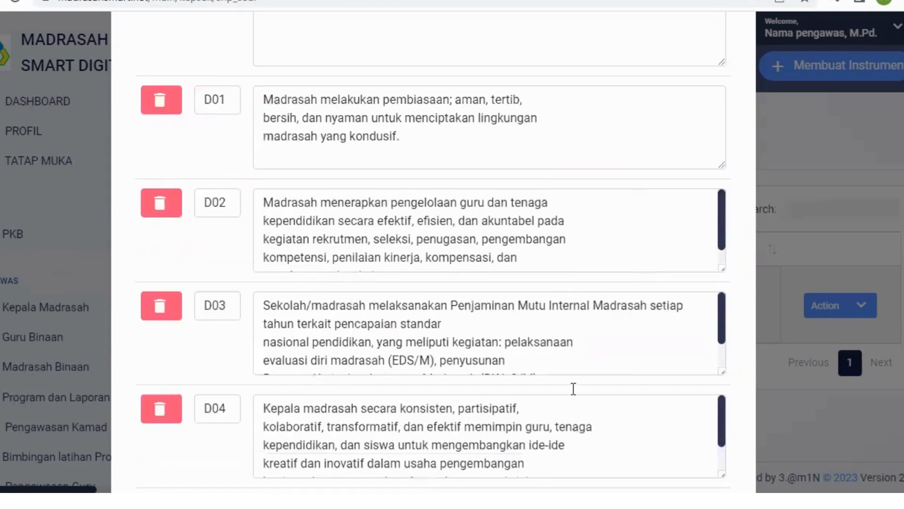
pyautogui.scroll(-20, 574, 410)
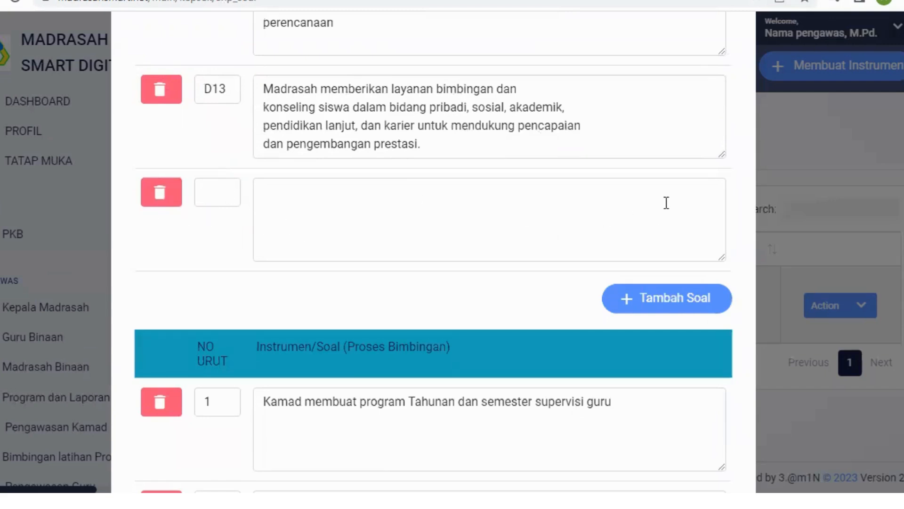
# Step: Recheck the instrument items and the supervision questions, and save the Mutu Lulusan instrument
pyautogui.scroll(8, 669, 216)
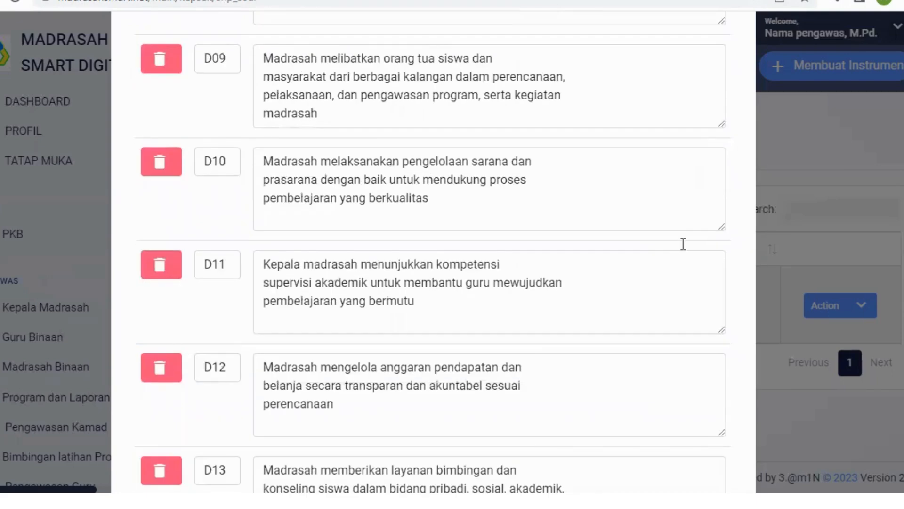
pyautogui.scroll(15, 681, 243)
pyautogui.scroll(15, 680, 241)
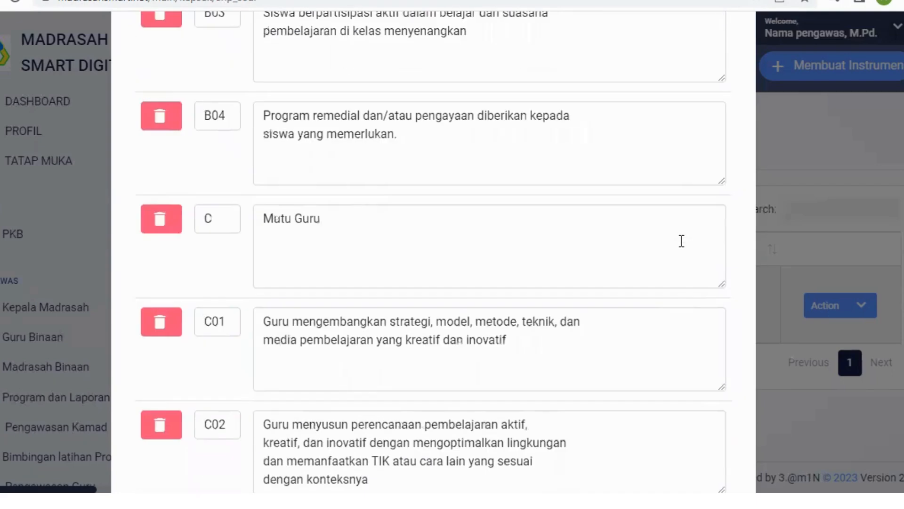
pyautogui.scroll(20, 519, 224)
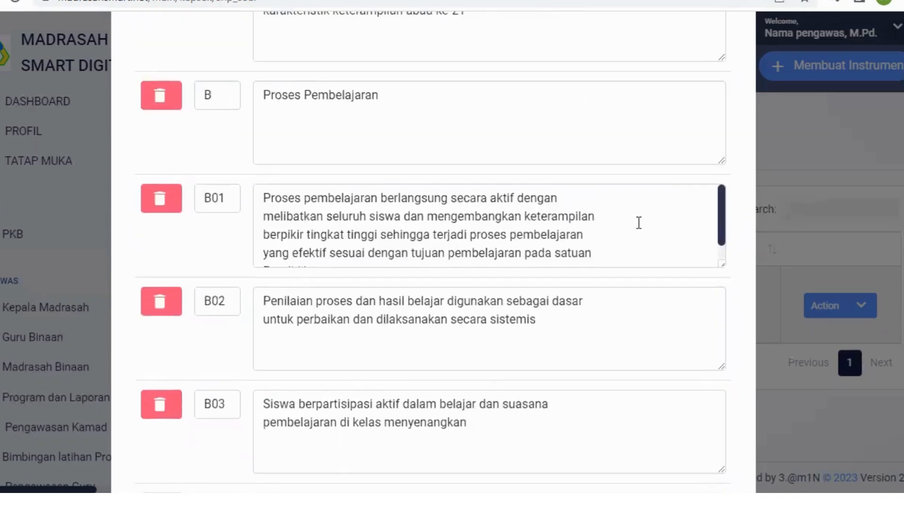
pyautogui.scroll(20, 635, 191)
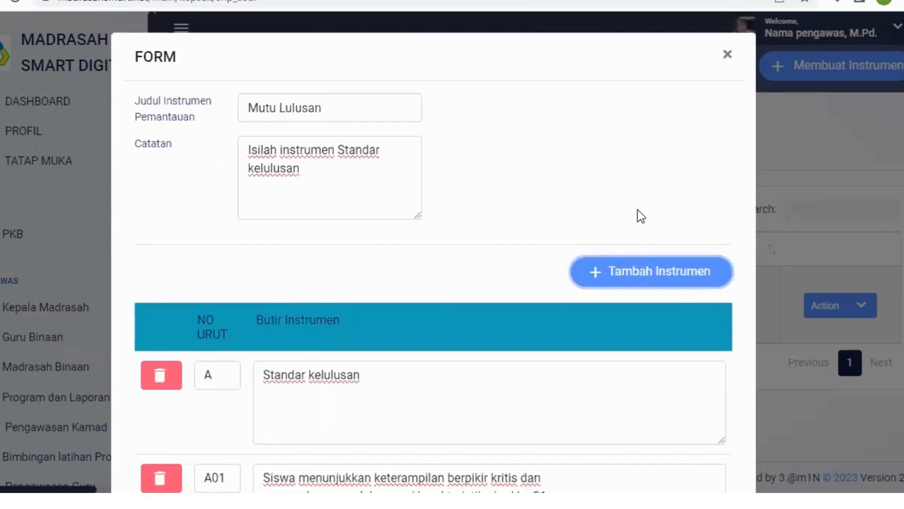
pyautogui.scroll(-20, 638, 210)
pyautogui.scroll(-20, 631, 211)
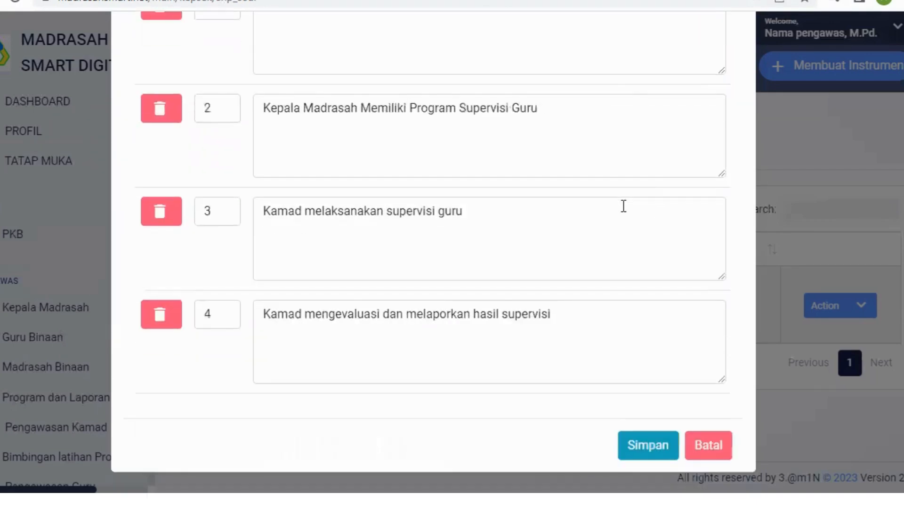
pyautogui.click(650, 445)
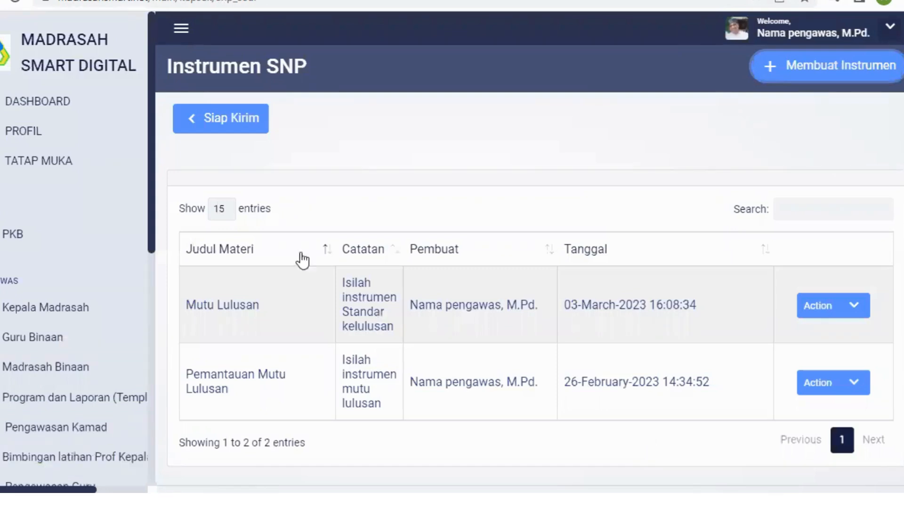
# Step: Return to Pemantauan SNP and start sending an instrument to all madrasah heads with the program title "Standar Kelulusan"
pyautogui.click(225, 120)
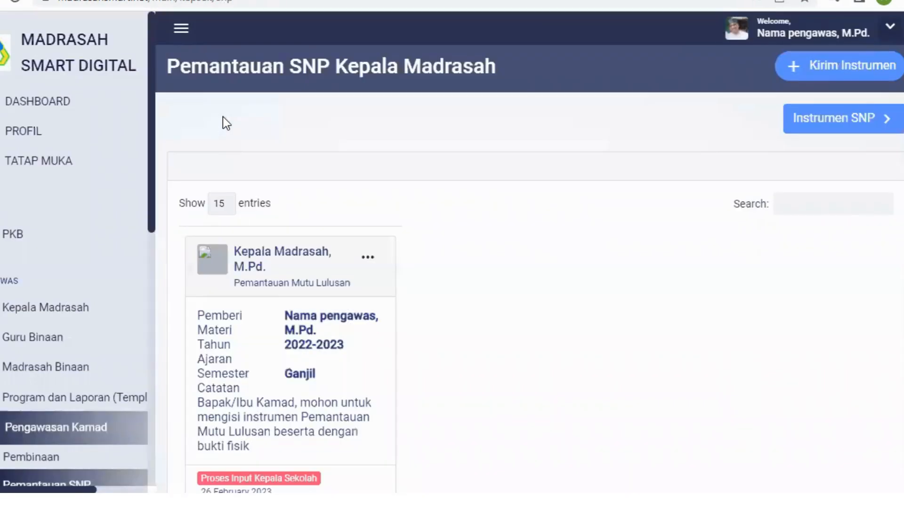
pyautogui.click(865, 74)
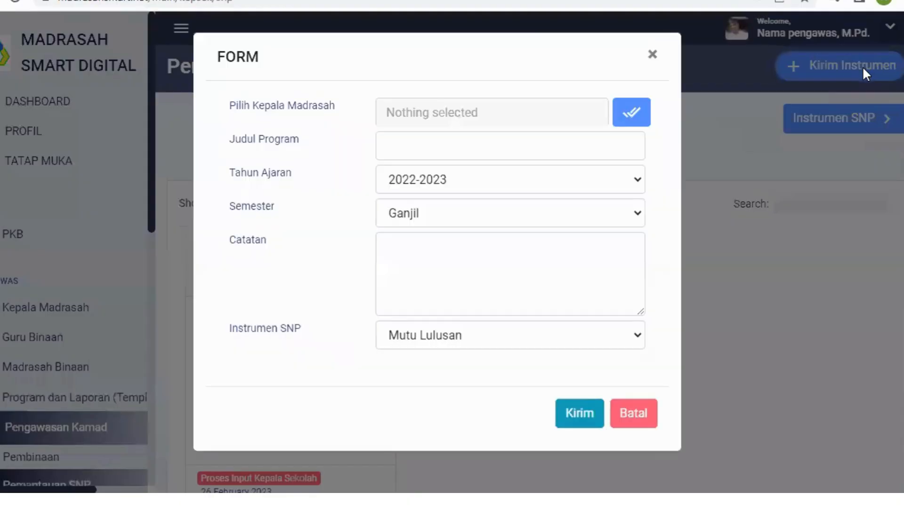
pyautogui.click(632, 125)
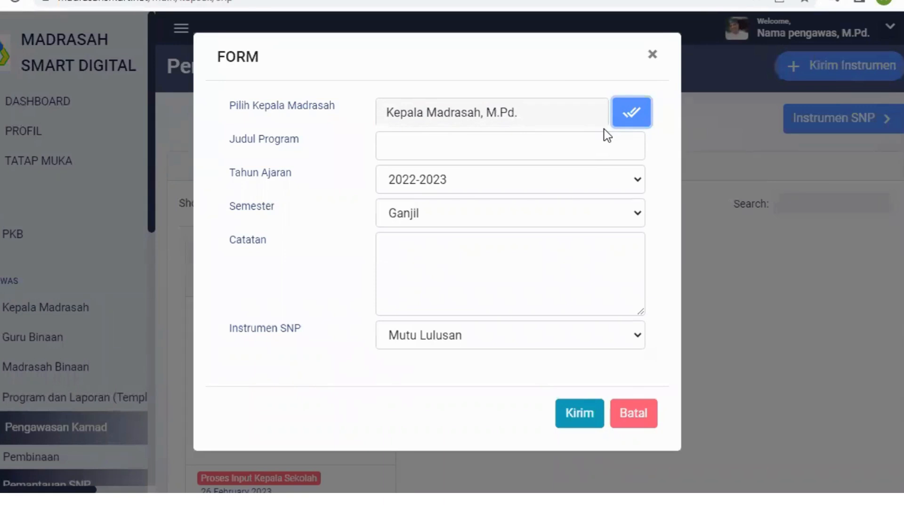
pyautogui.click(410, 149)
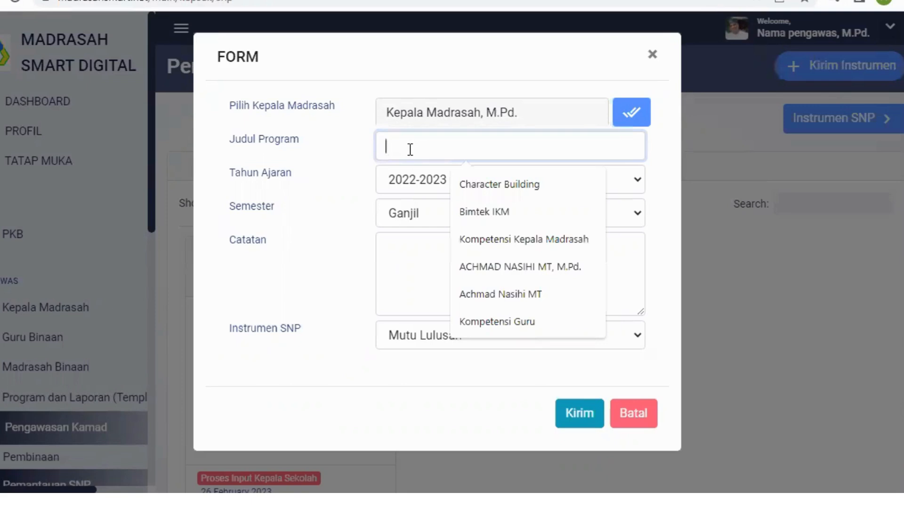
pyautogui.write('Standar ')
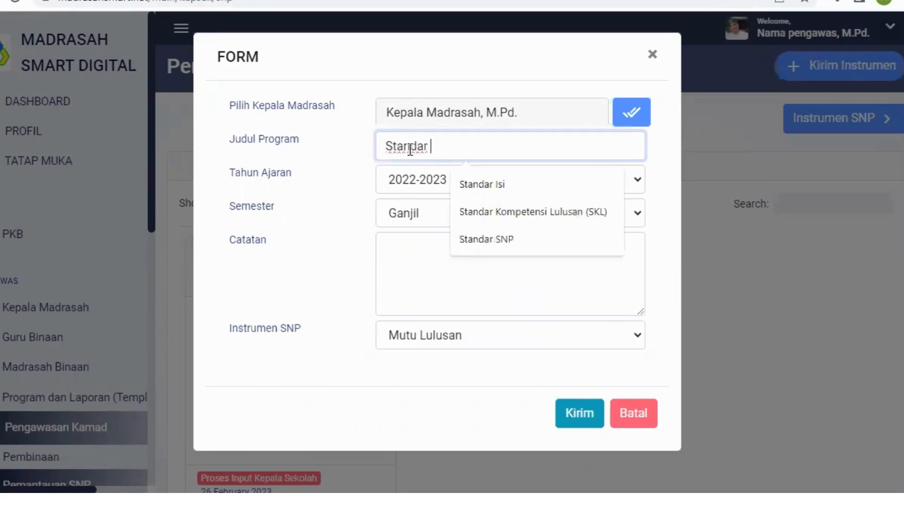
pyautogui.write('Kelulusan')
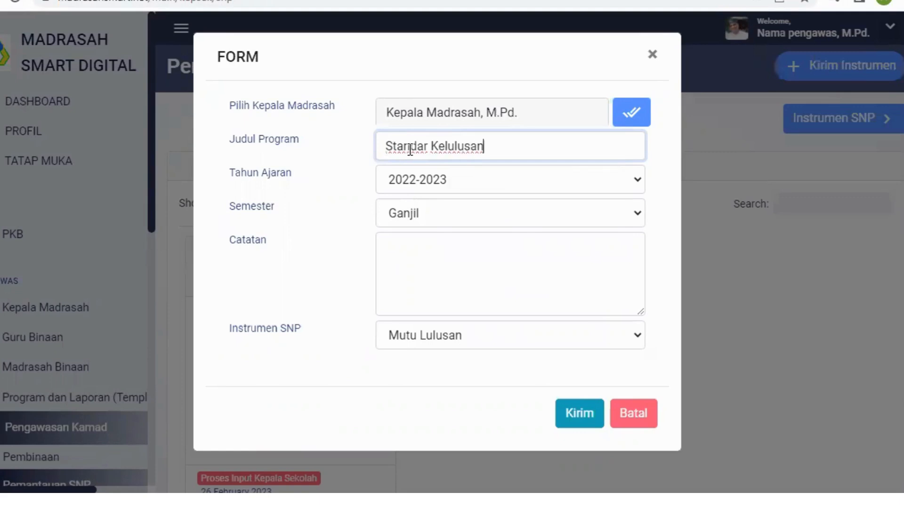
# Step: Enter the note "Isilah instrumen SKL berikut ini!" and send the Mutu Lulusan instrument
pyautogui.click(496, 257)
pyautogui.write('Isilah instrumen SKL berikut')
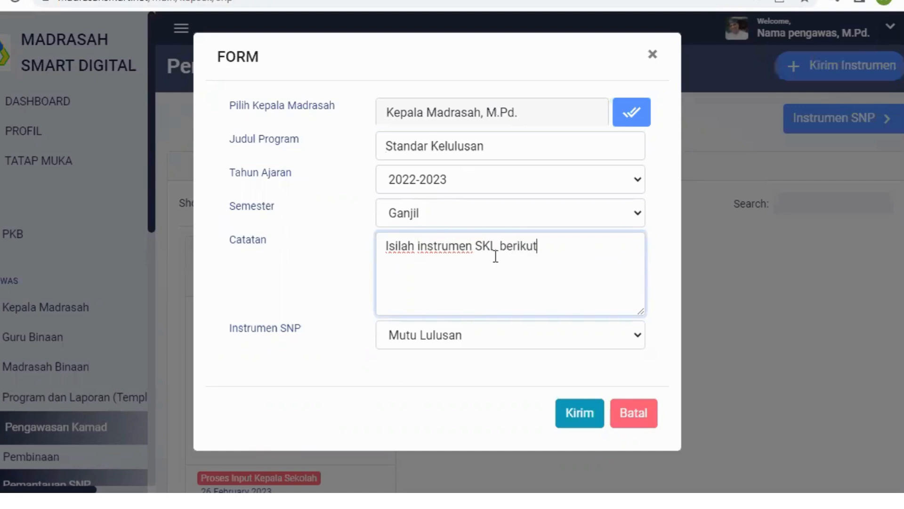
pyautogui.write(' ini!')
pyautogui.click(586, 416)
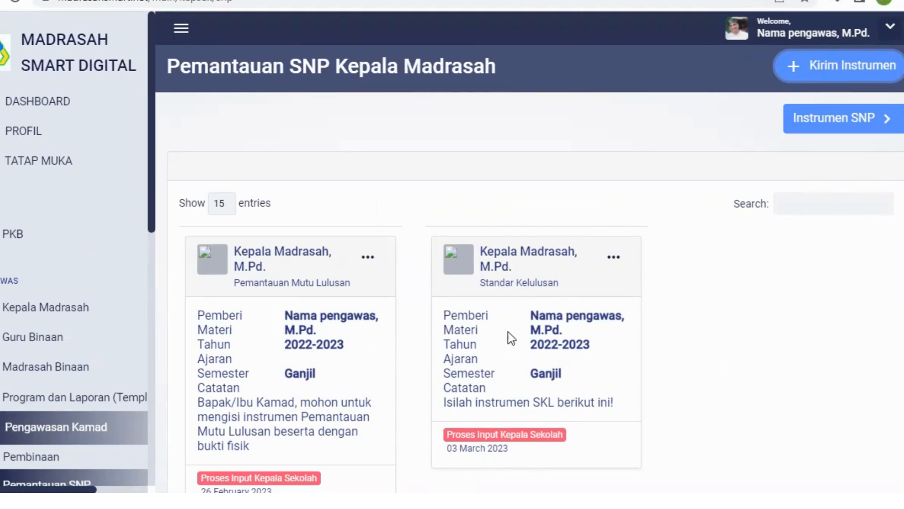
# Step: Check the actions available for the sent Standar Kelulusan instrument and look over the list of sent instruments
pyautogui.click(614, 258)
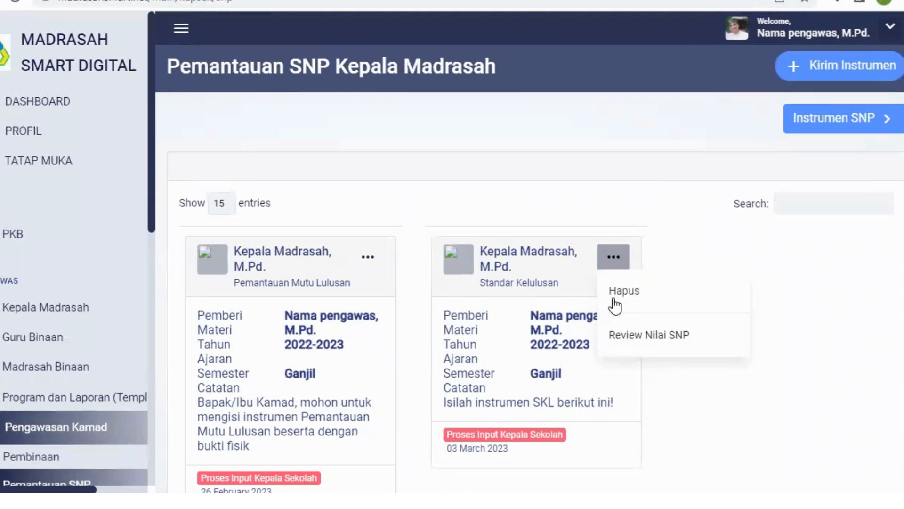
pyautogui.click(840, 344)
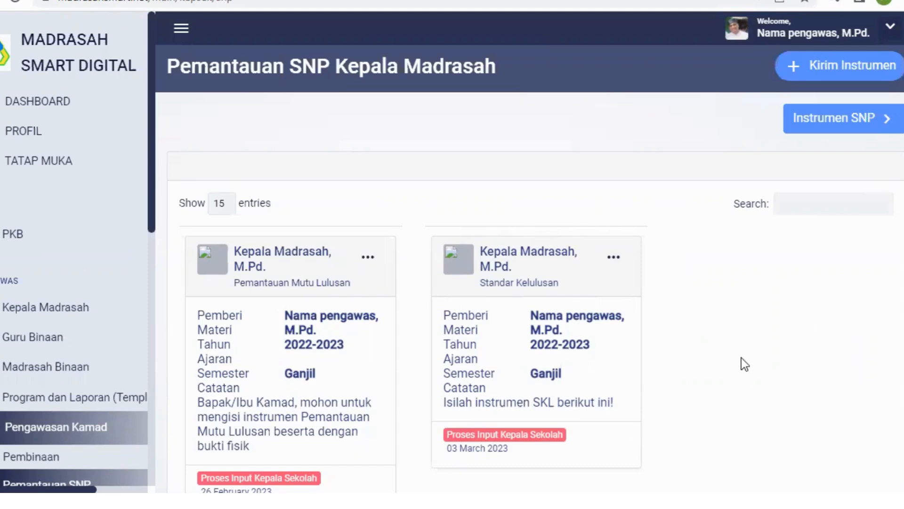
pyautogui.scroll(-3, 741, 355)
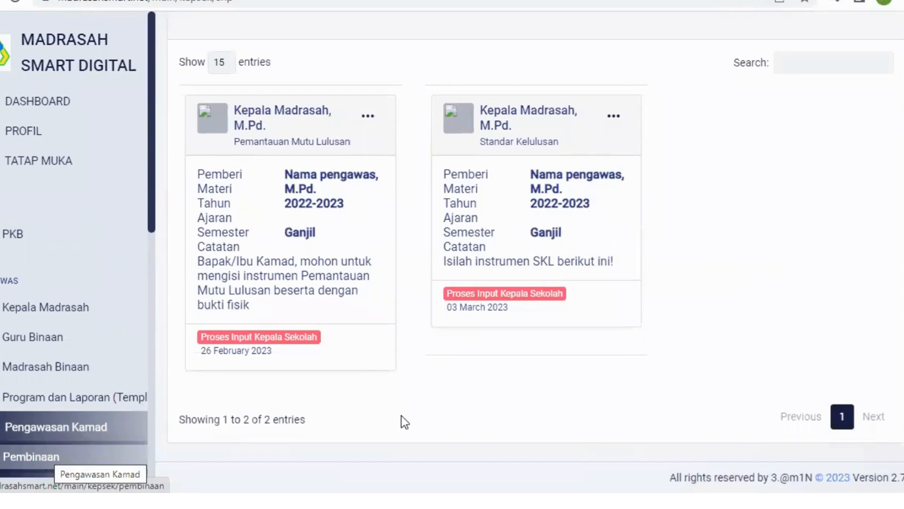
# Step: In Penilaian Kinerja Kamad, start a PKKM instrument for all madrasah heads with the program title "PKKM"
pyautogui.scroll(-5, 96, 218)
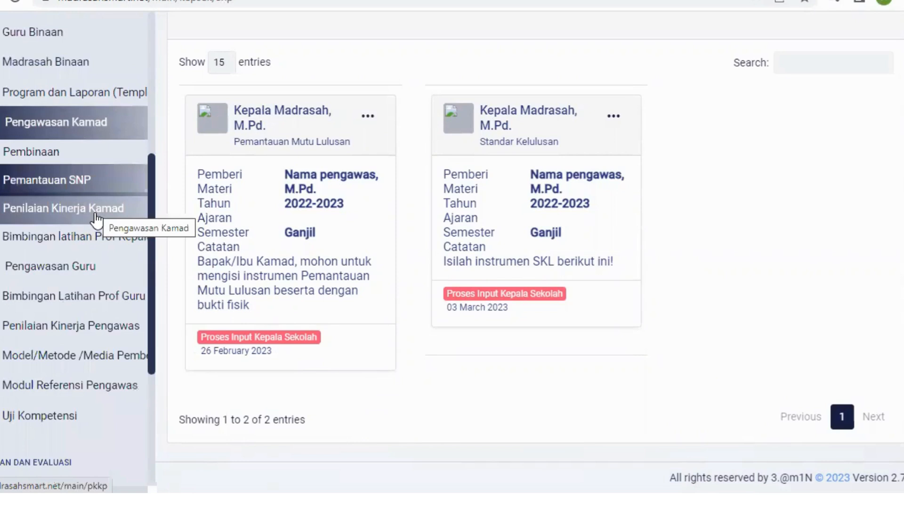
pyautogui.click(97, 219)
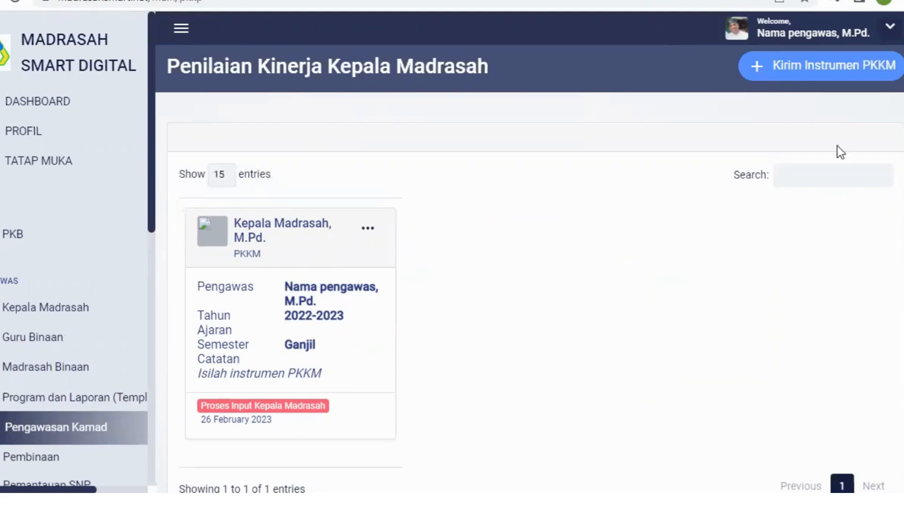
pyautogui.click(825, 68)
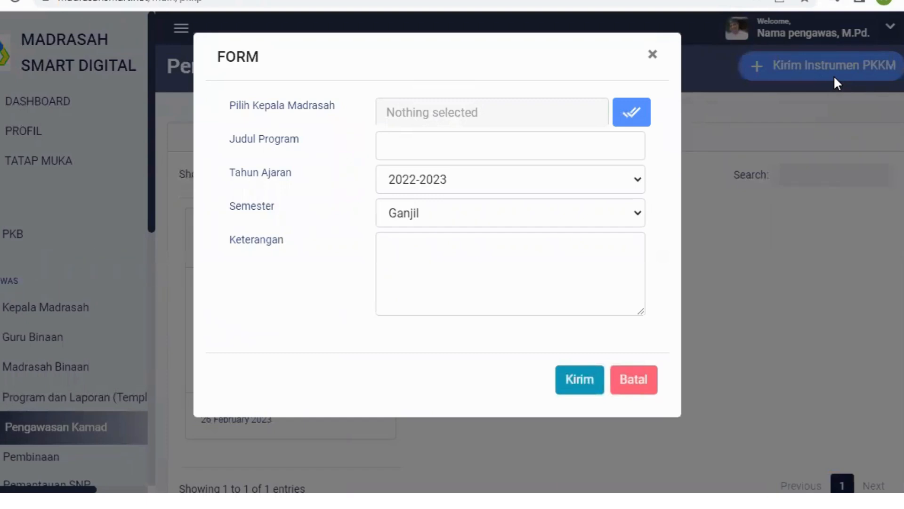
pyautogui.click(632, 119)
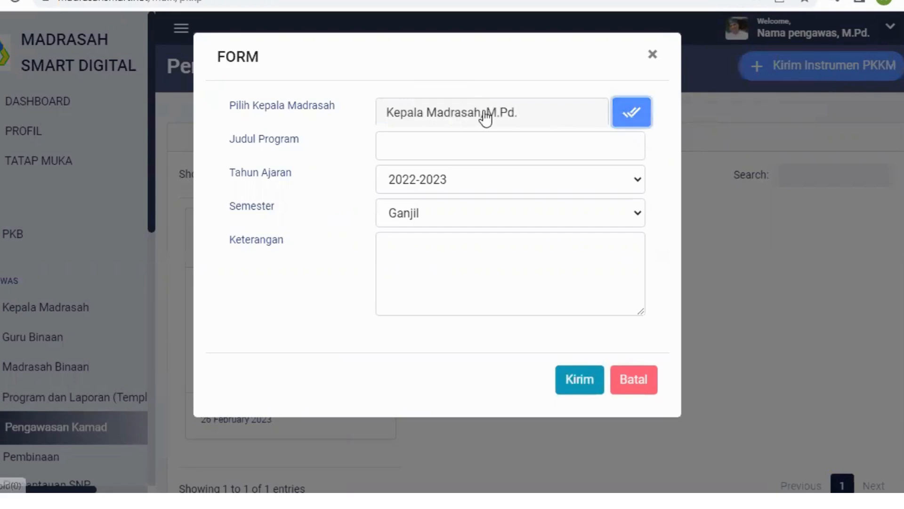
pyautogui.click(448, 146)
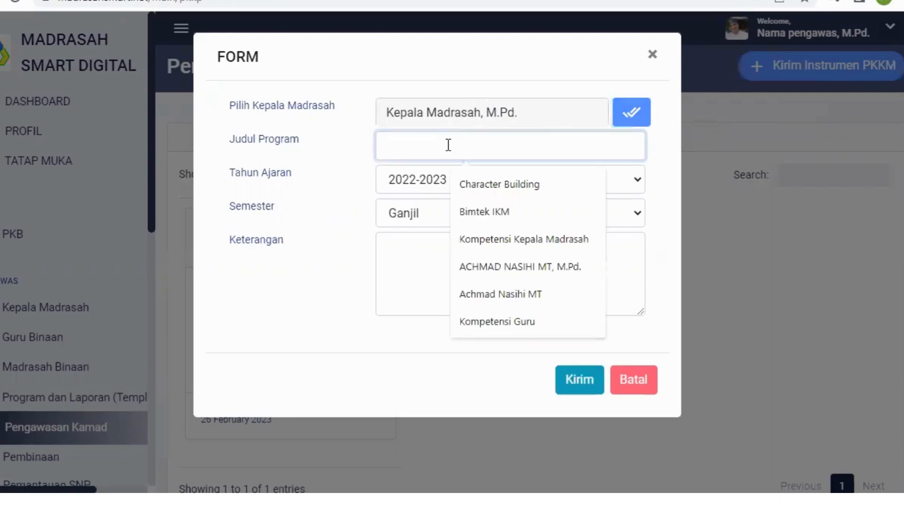
pyautogui.write('PKKM')
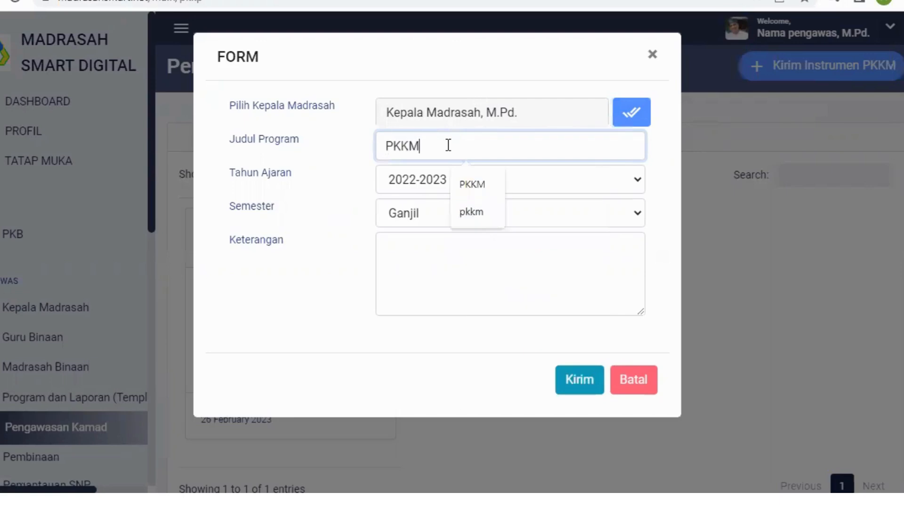
# Step: Enter "Isilah intrumen PKKM" as the description and send the PKKM instrument
pyautogui.click(532, 279)
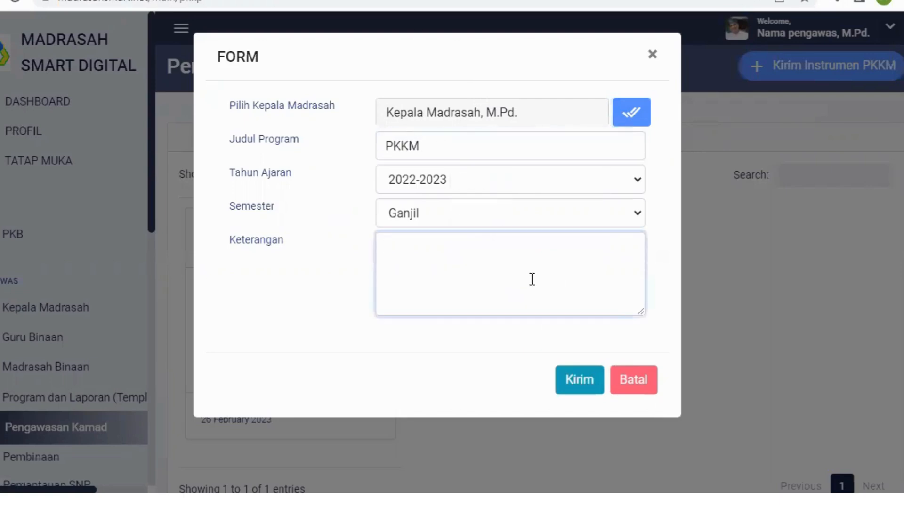
pyautogui.write('Isilah intrumen PKKM')
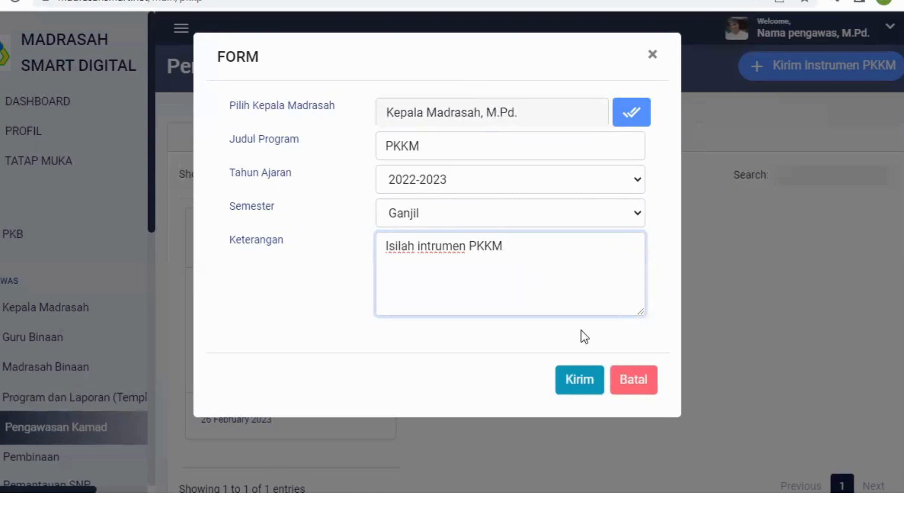
pyautogui.click(588, 384)
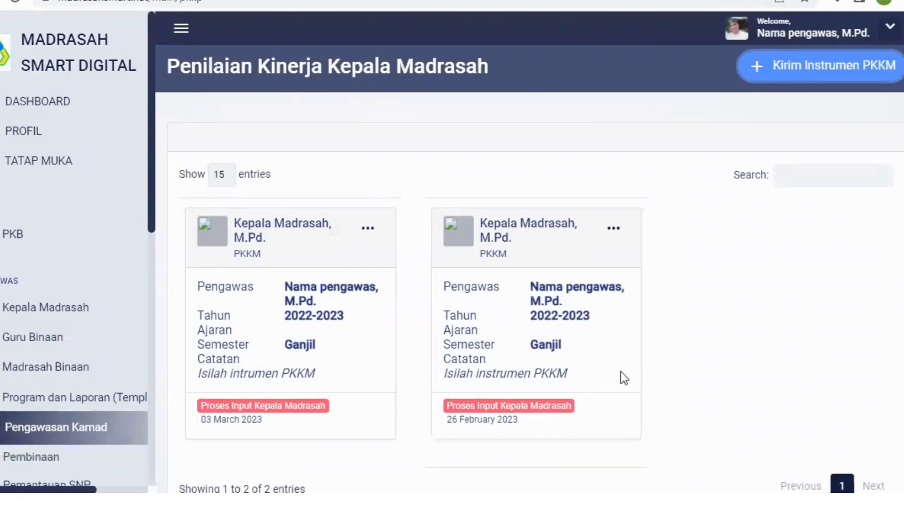
# Step: Delete the older PKKM instrument dated 26 February 2023
pyautogui.scroll(-2, 710, 329)
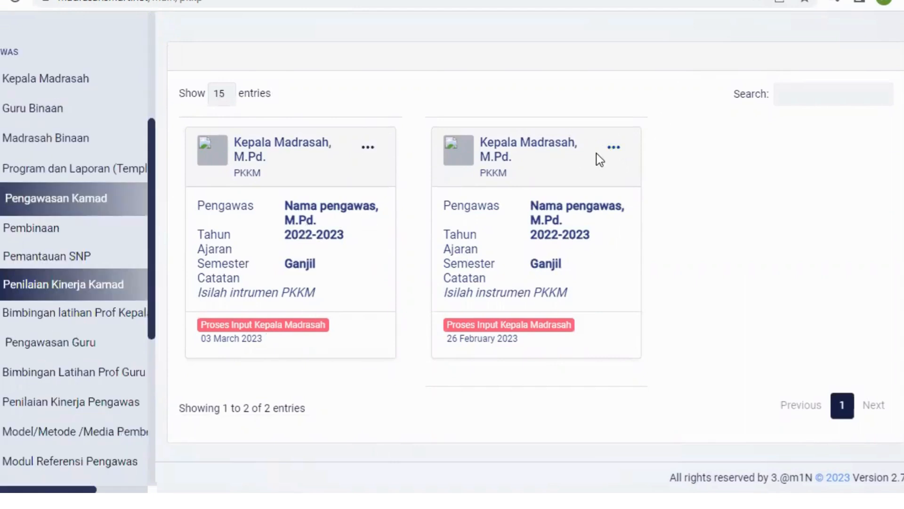
pyautogui.click(614, 150)
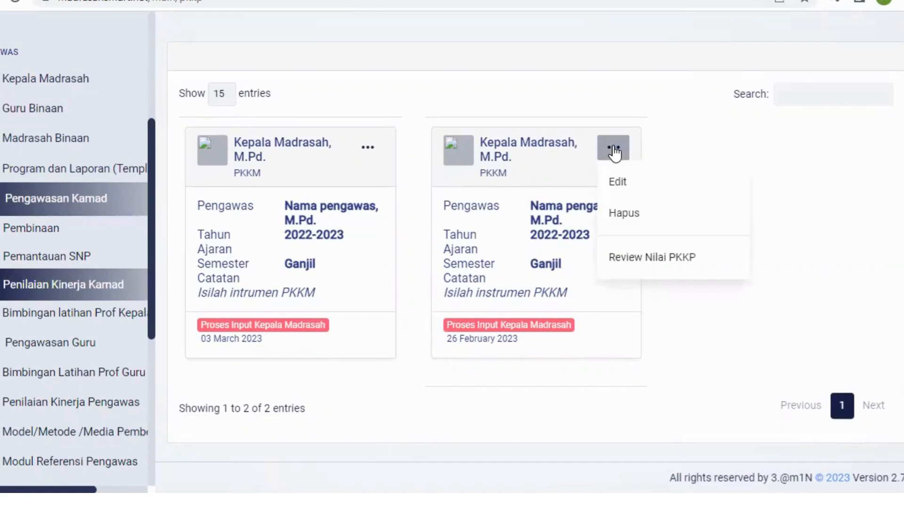
pyautogui.click(625, 216)
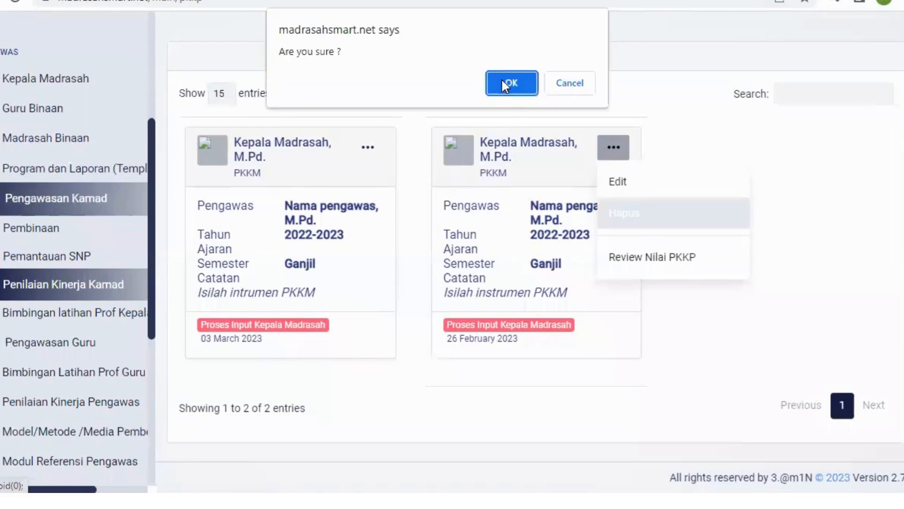
pyautogui.click(506, 83)
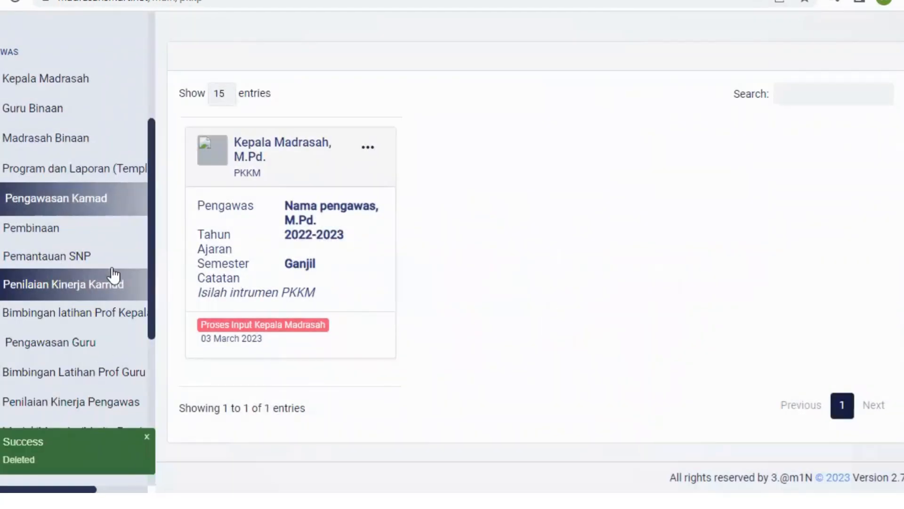
# Step: In the madrasah heads' Bimbingan Pelatihan Profesional section, start a new Soal Materi Bimlat entry titled "Bimtek IKM"
pyautogui.scroll(-2, 87, 252)
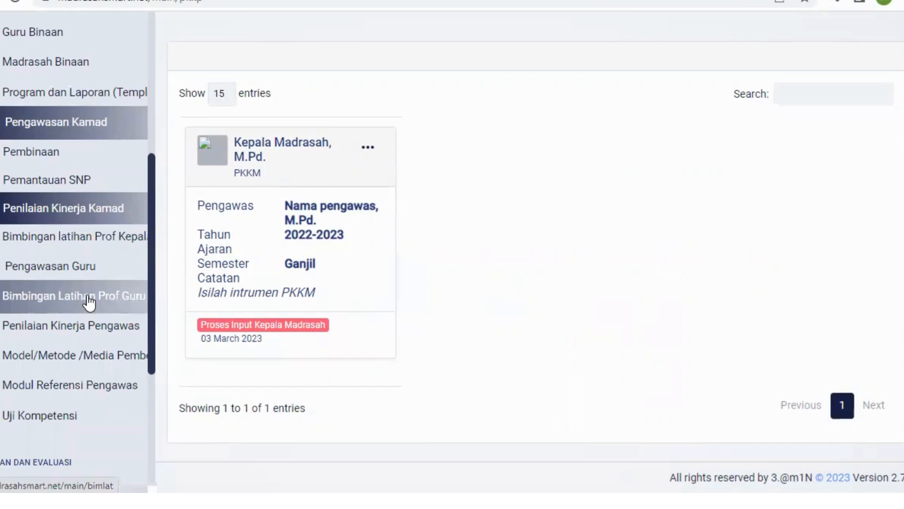
pyautogui.click(99, 244)
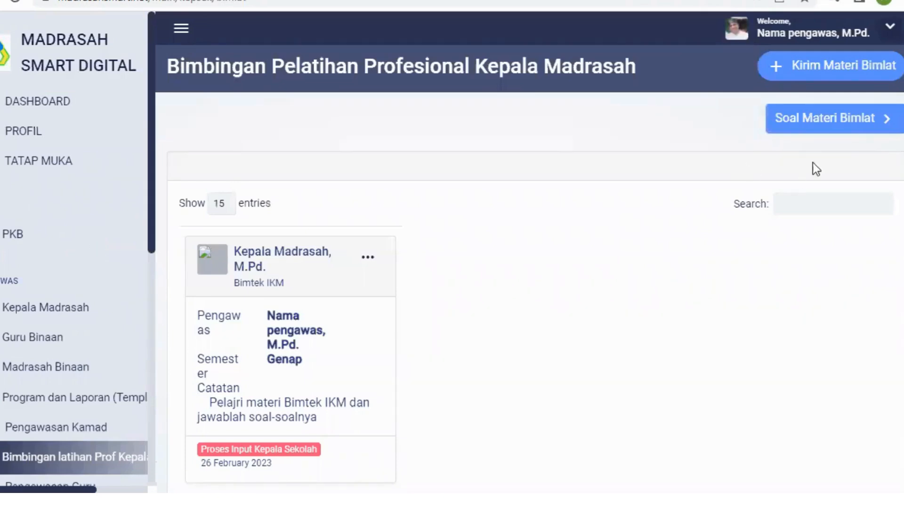
pyautogui.click(842, 125)
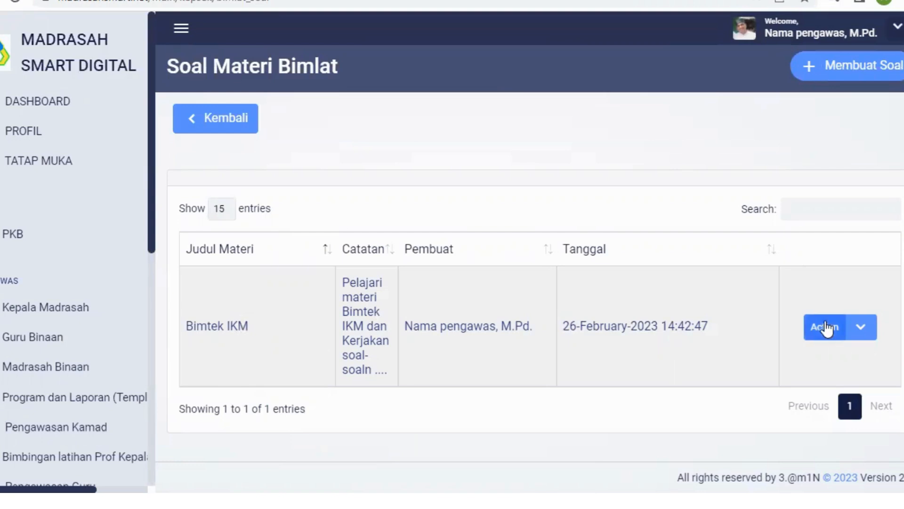
pyautogui.click(871, 66)
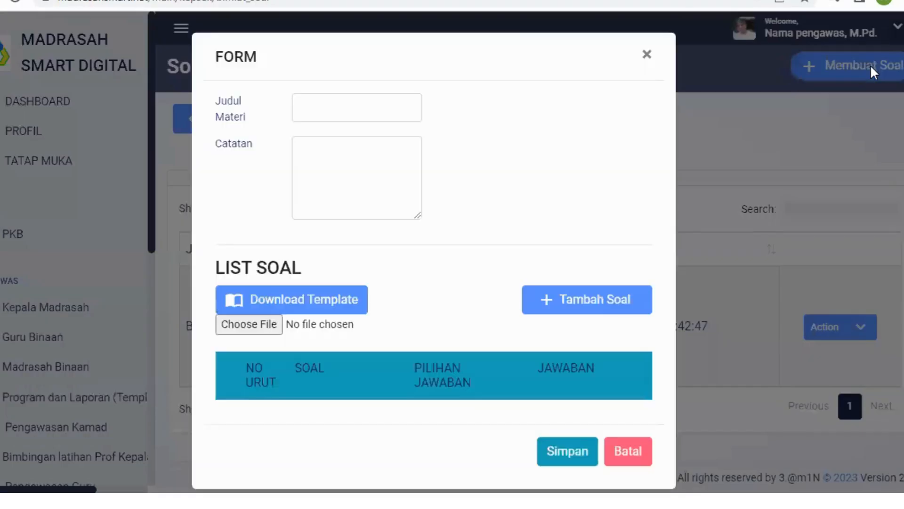
pyautogui.click(323, 110)
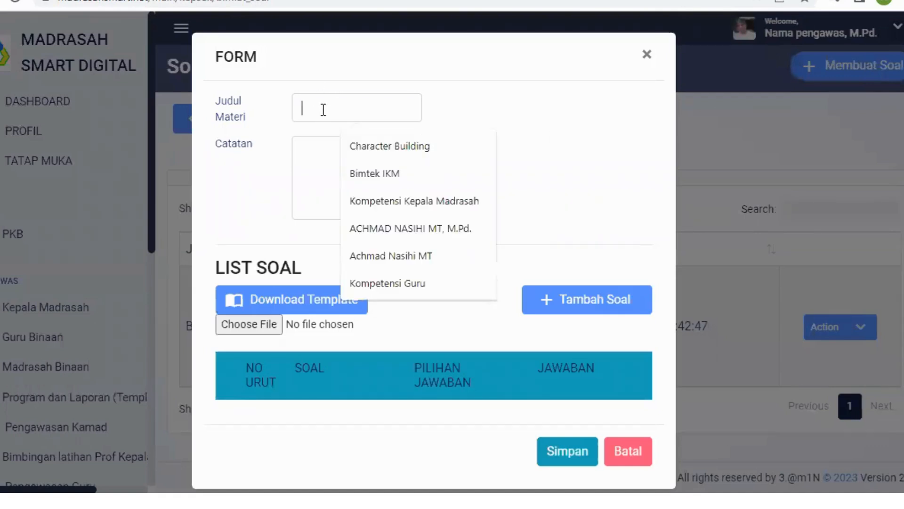
pyautogui.click(375, 173)
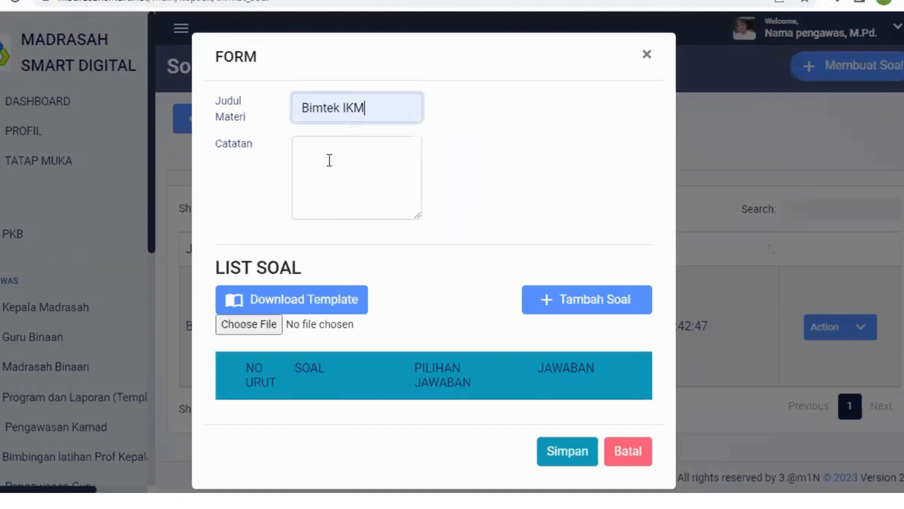
# Step: Enter the note "Pelajari materi Bimtek IKM" for the question set
pyautogui.click(330, 160)
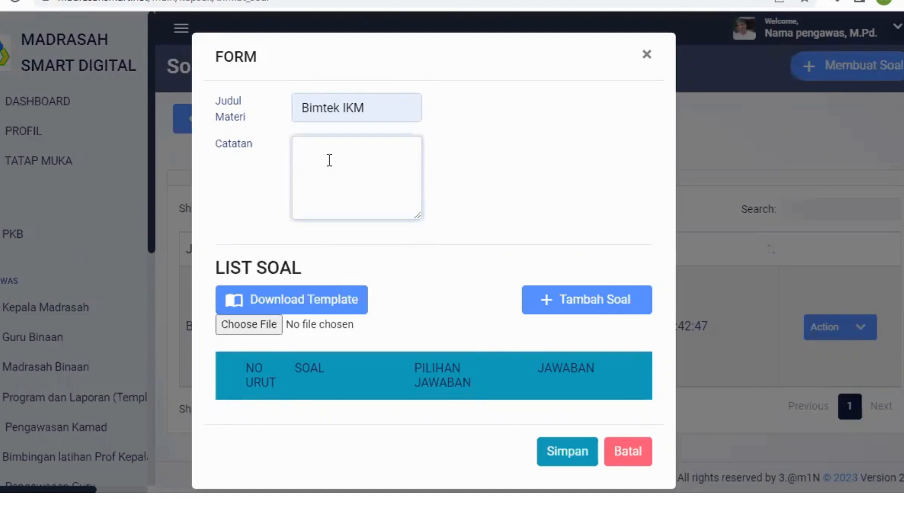
pyautogui.write('Pelajari materi ')
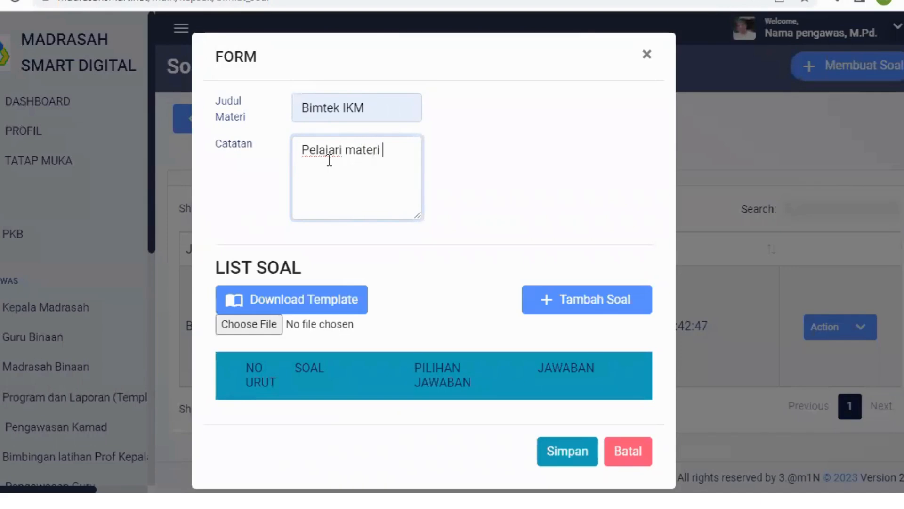
pyautogui.write('Bimtek IKM')
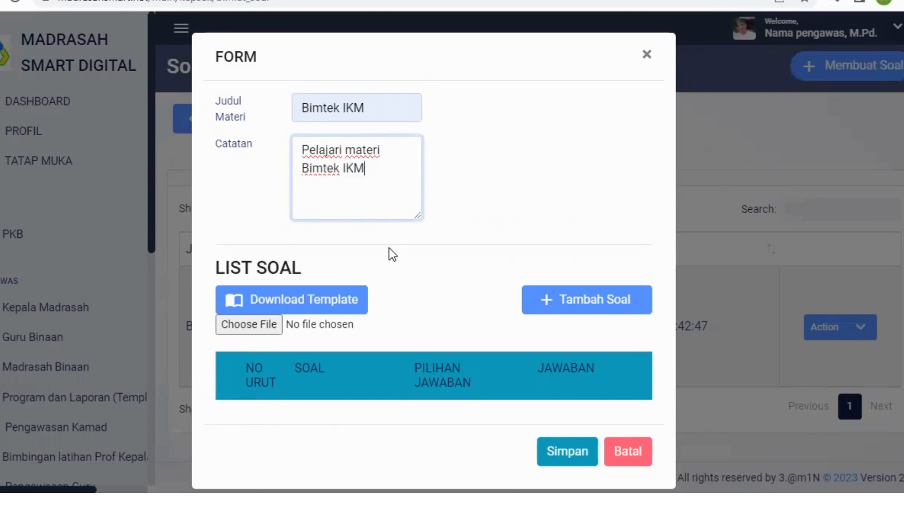
# Step: Add a question row and import the questions from TEMPLATE SOAL BIMLAT, found under Documents in MADRASAH SMART DIGITAL's TEMPLATE DAN ATAU SOAL PEMBINAAN folder
pyautogui.click(620, 312)
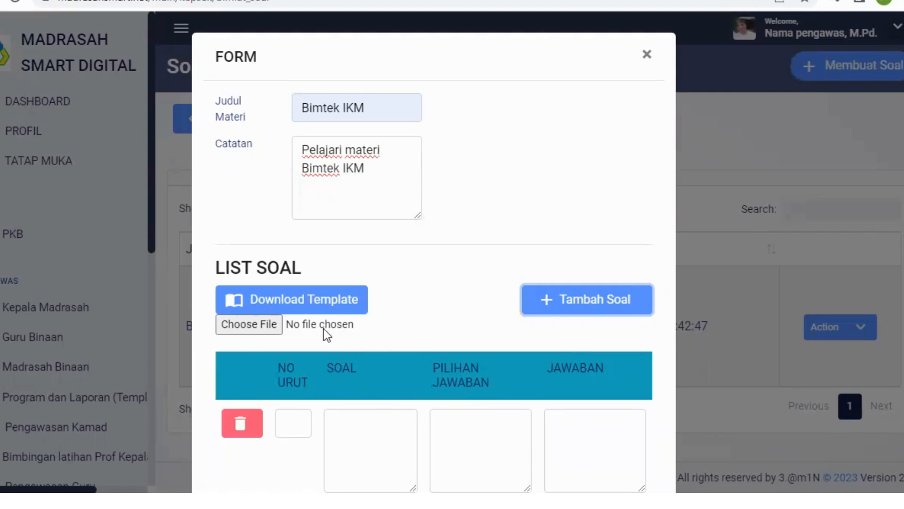
pyautogui.click(256, 324)
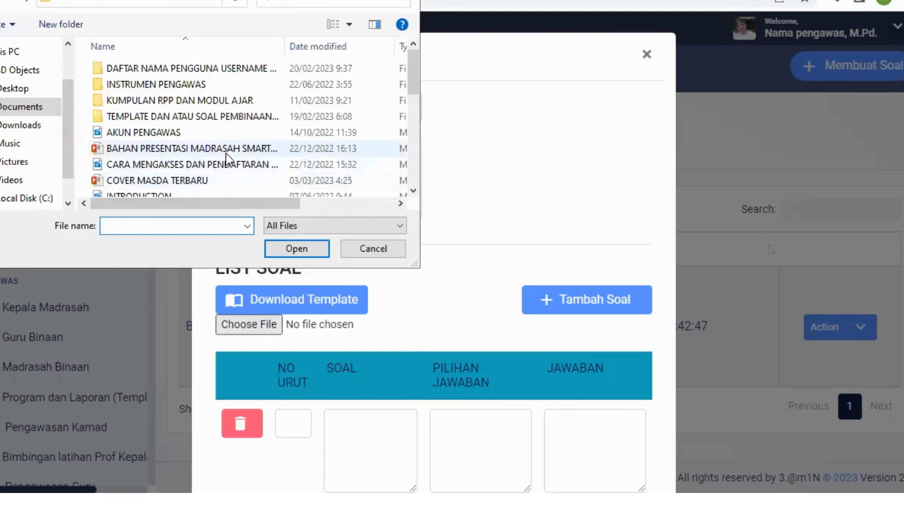
pyautogui.scroll(-6, 227, 158)
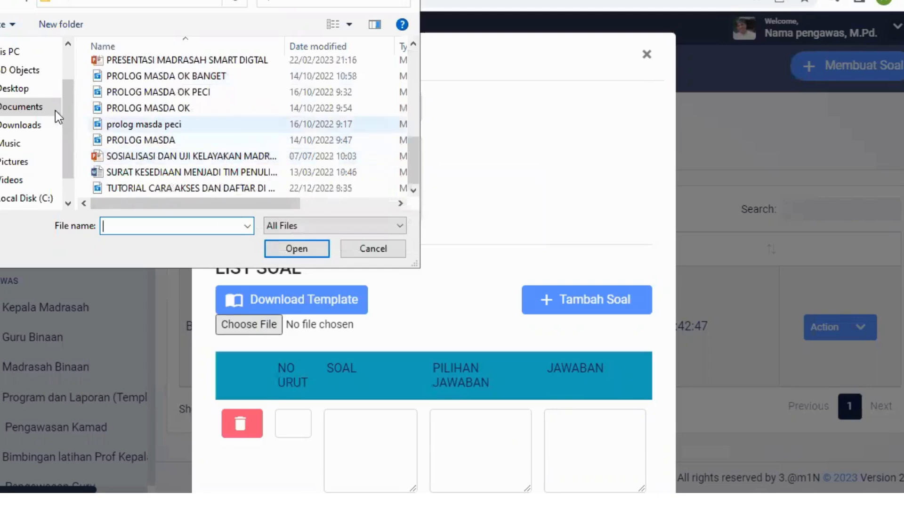
pyautogui.click(21, 108)
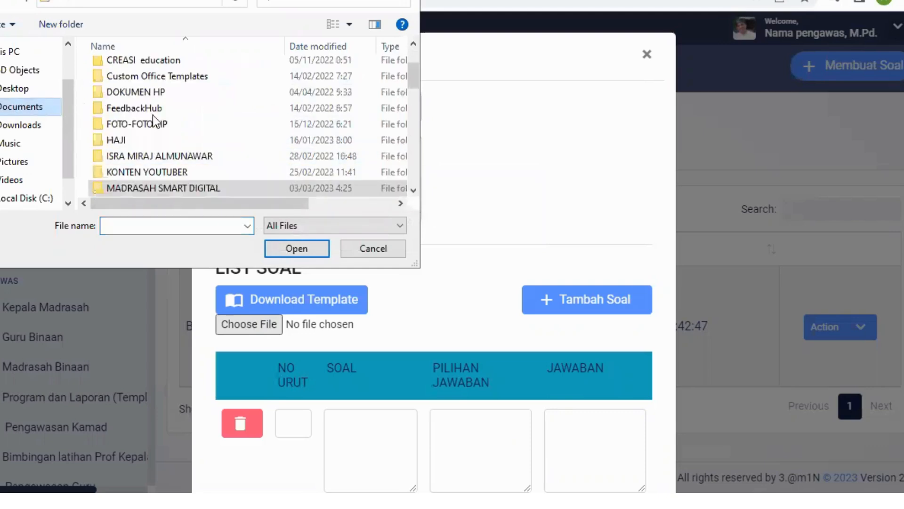
pyautogui.scroll(-1, 182, 125)
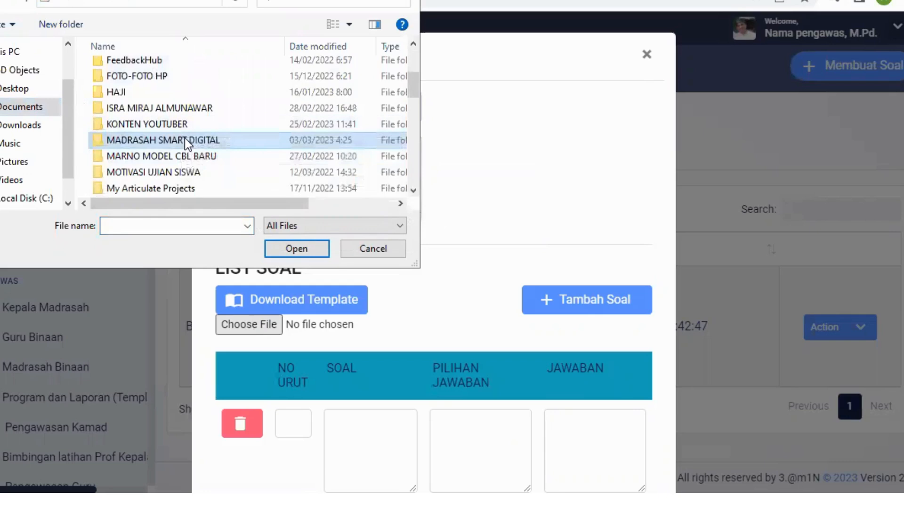
pyautogui.doubleClick(184, 139)
pyautogui.scroll(-3, 228, 147)
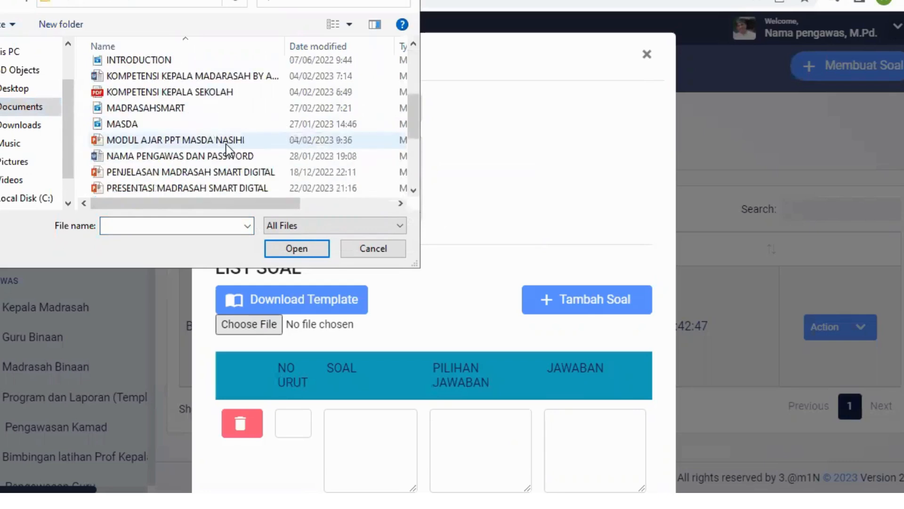
pyautogui.scroll(-1, 226, 144)
pyautogui.scroll(-1, 226, 144)
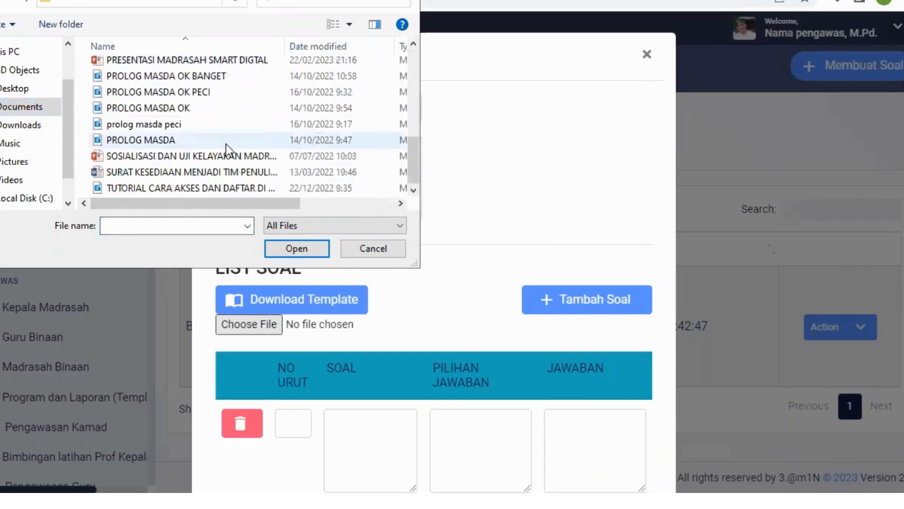
pyautogui.scroll(6, 226, 145)
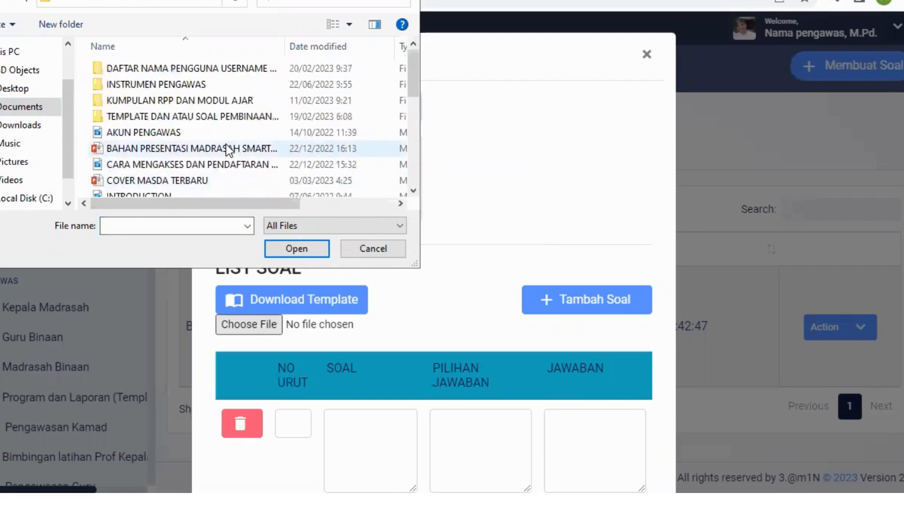
pyautogui.doubleClick(236, 117)
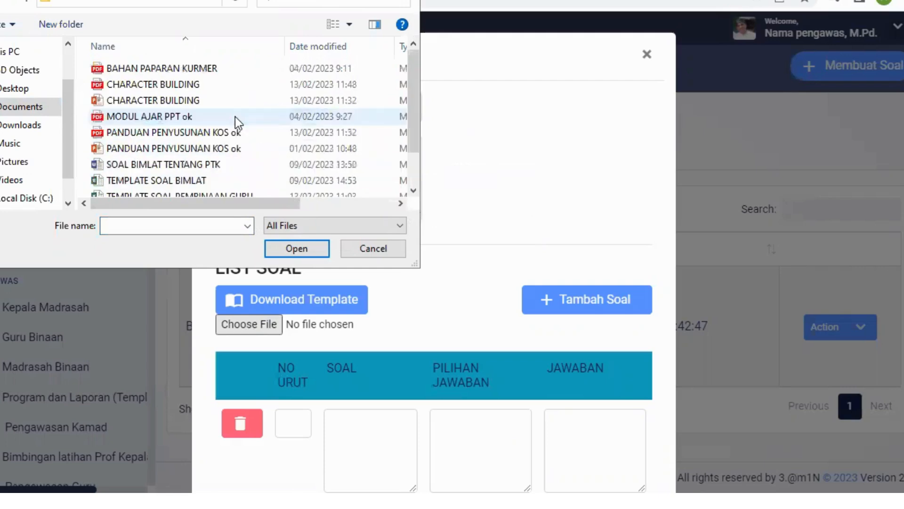
pyautogui.scroll(-1, 236, 117)
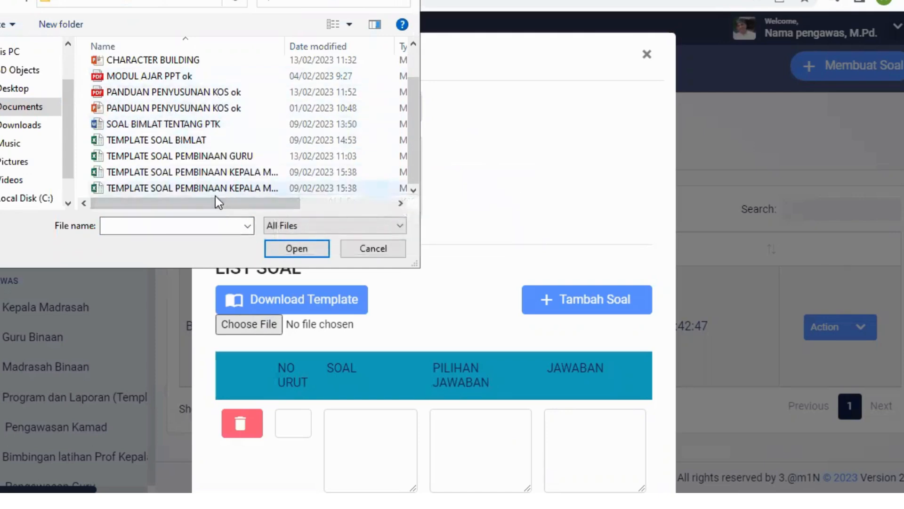
pyautogui.click(192, 140)
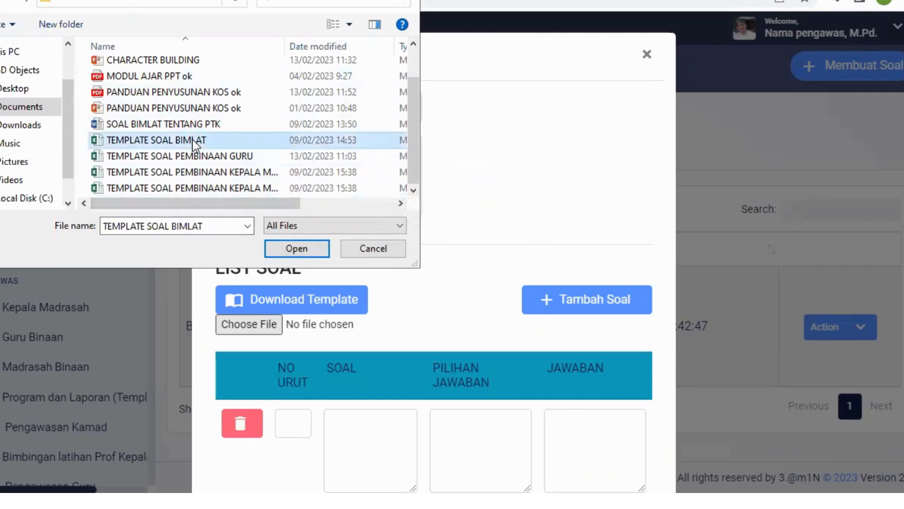
pyautogui.click(297, 249)
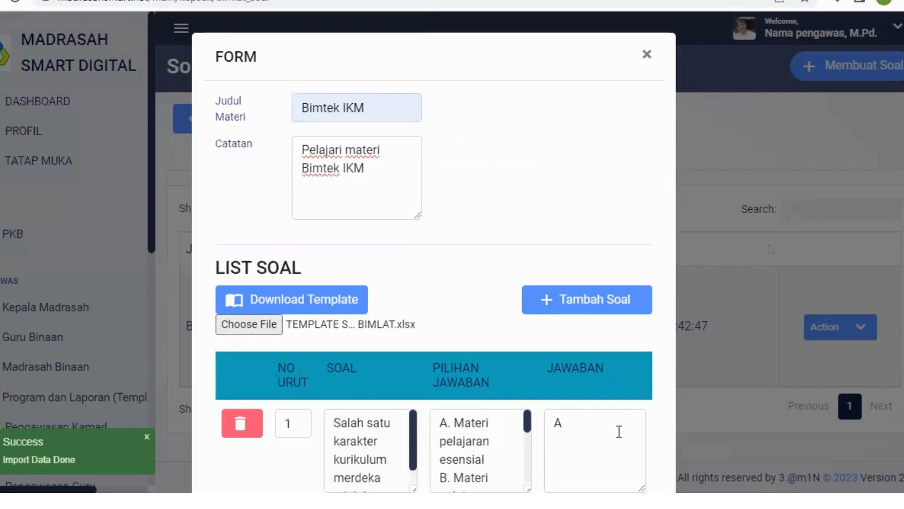
# Step: Review the imported questions with their answer options and answer keys, and save the Bimtek IKM question set
pyautogui.scroll(-5, 619, 421)
pyautogui.scroll(-4, 619, 421)
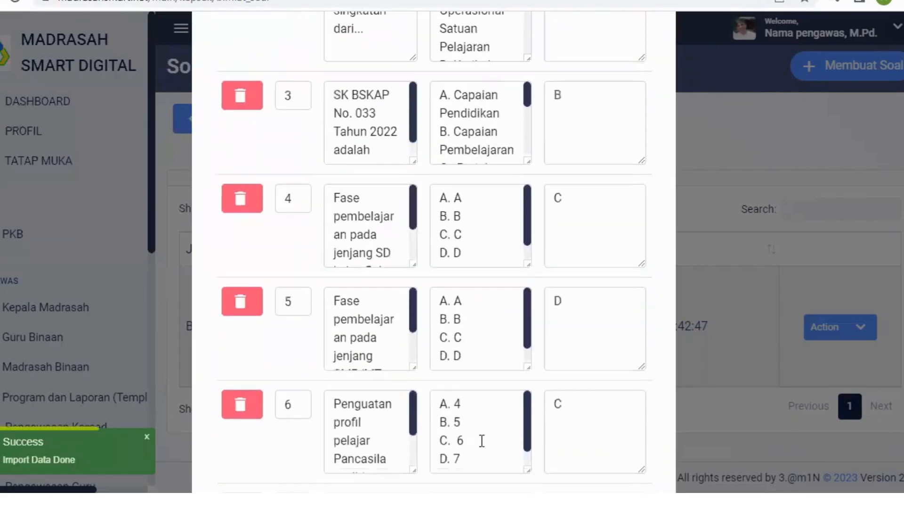
pyautogui.scroll(-1, 479, 421)
pyautogui.scroll(-8, 479, 421)
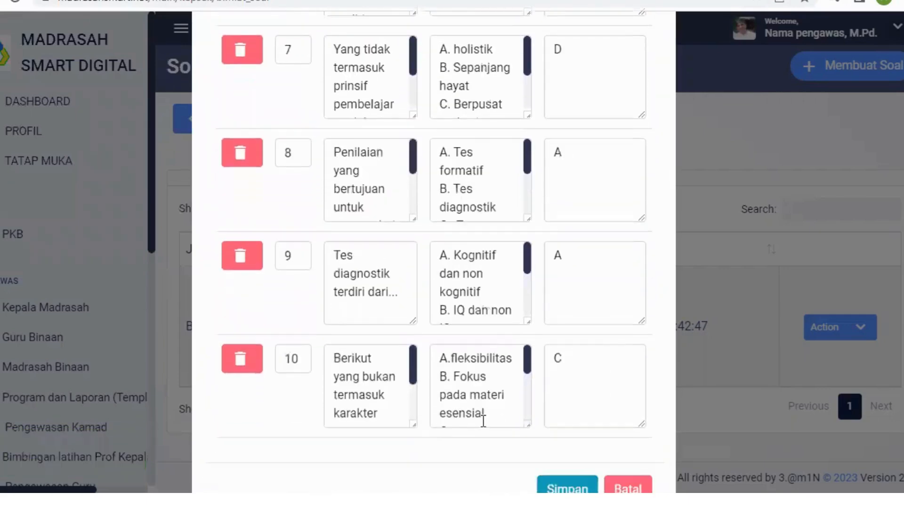
pyautogui.scroll(-1, 484, 421)
pyautogui.scroll(-1, 485, 417)
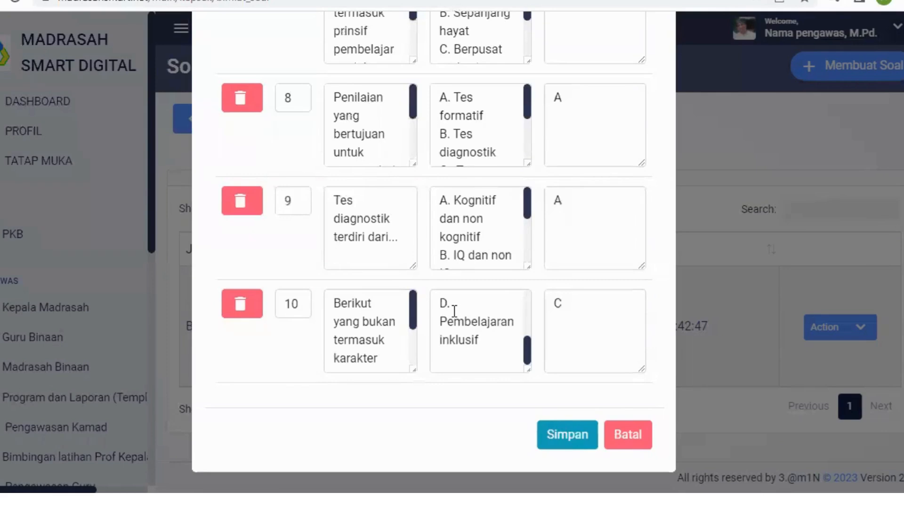
pyautogui.scroll(6, 587, 297)
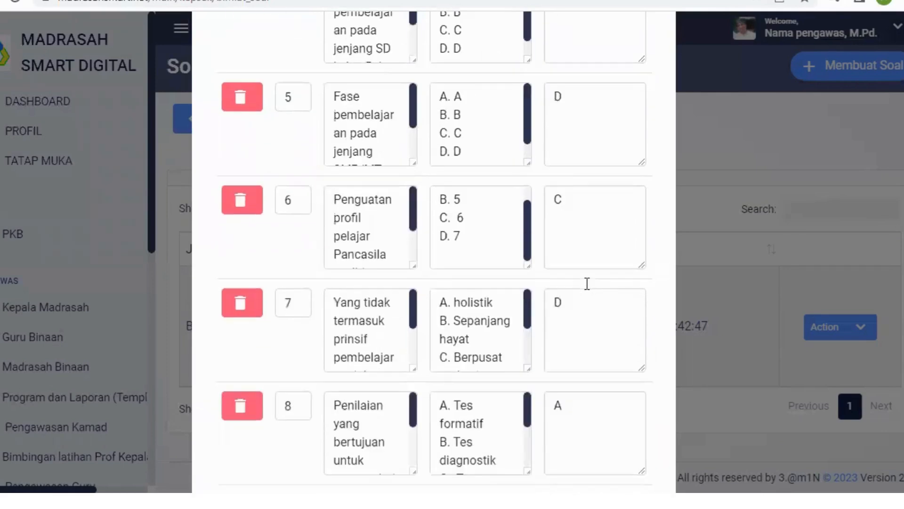
pyautogui.scroll(11, 586, 286)
pyautogui.scroll(-17, 585, 284)
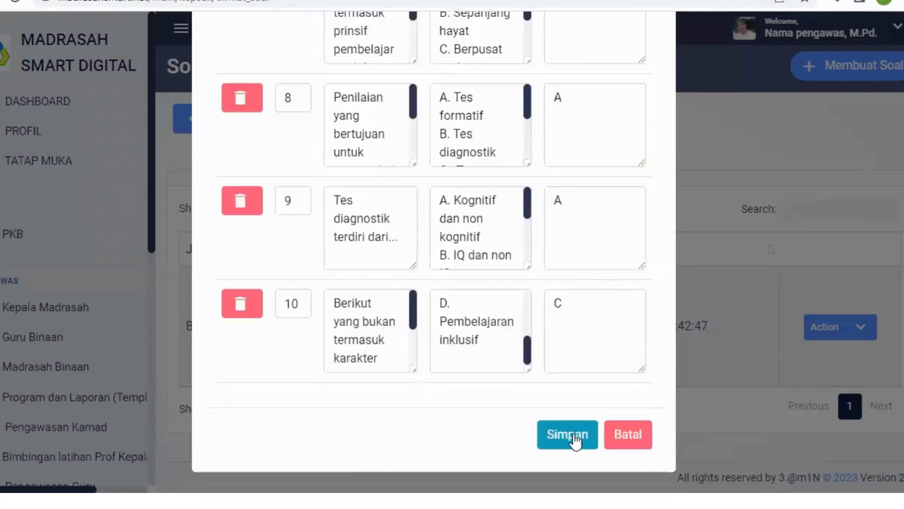
pyautogui.click(576, 442)
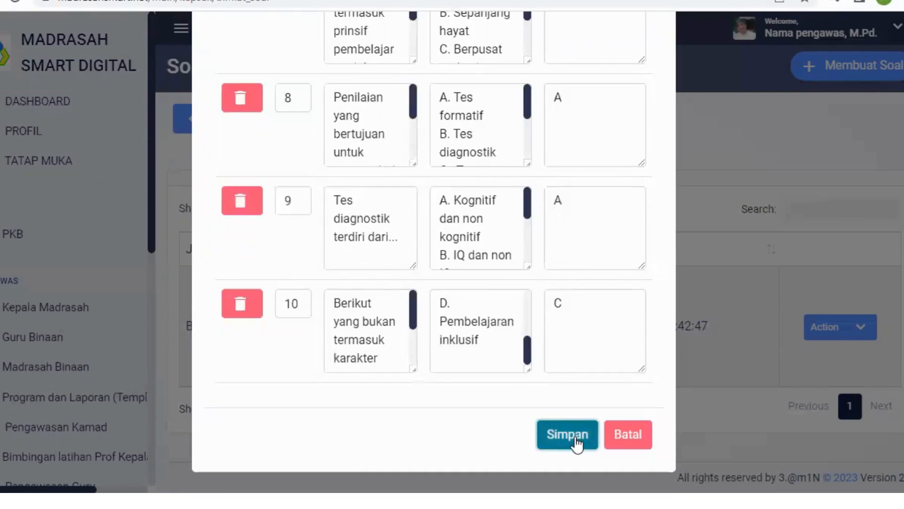